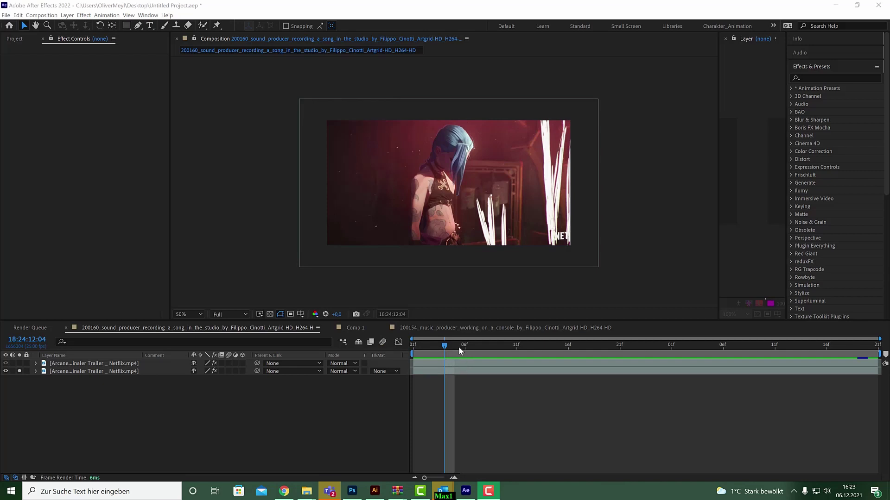
# - Compare the composition with the bottom trailer layer unsoloed and soloed, moving the time to 18:24:12:08
pyautogui.click(16, 38)
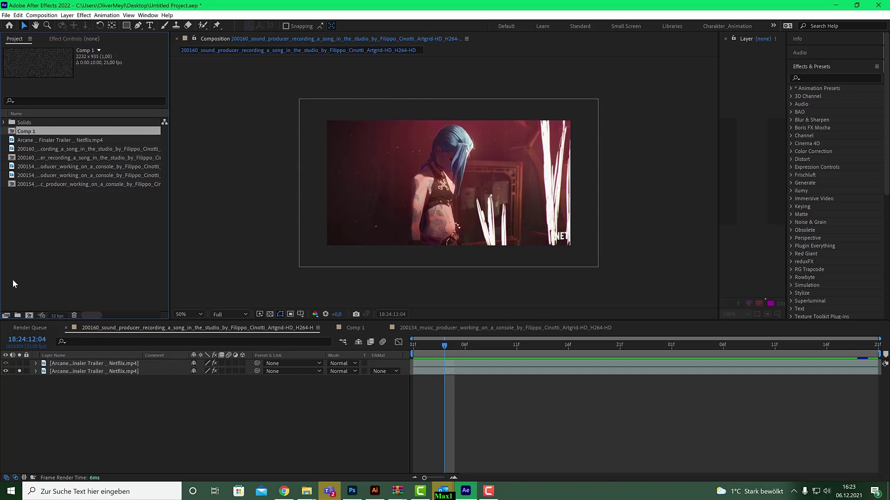
pyautogui.click(82, 273)
pyautogui.click(102, 424)
pyautogui.click(20, 371)
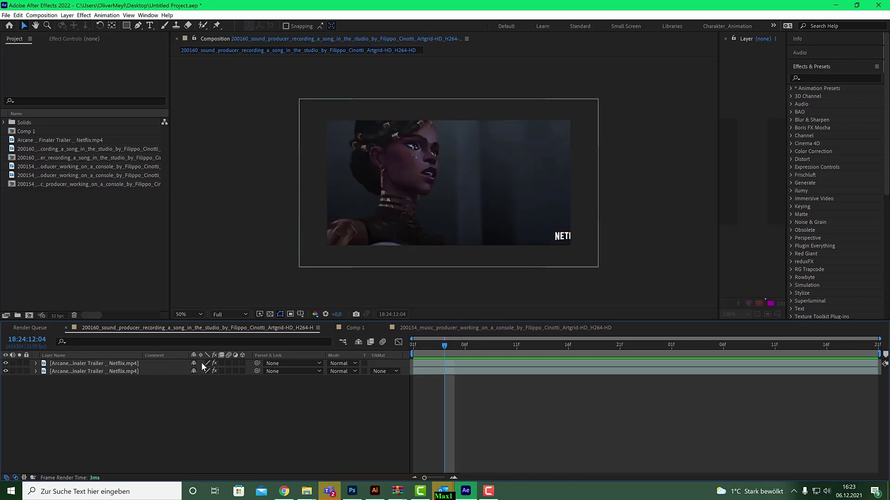
pyautogui.moveTo(443, 348); pyautogui.dragTo(485, 345)
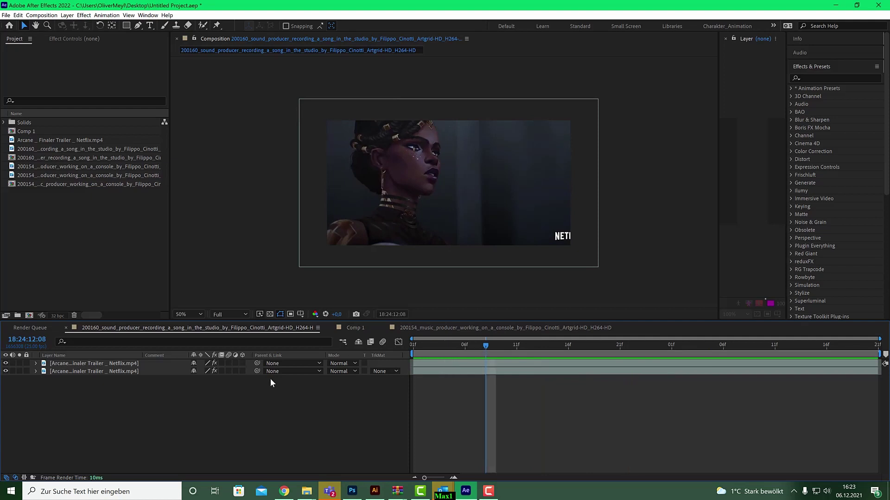
pyautogui.click(19, 371)
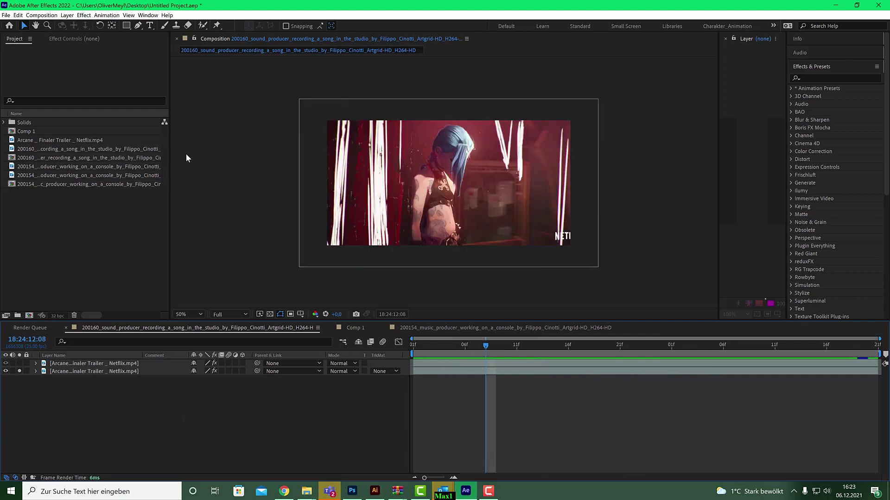
# - Create a new black solid layer named VFX at 1920 × 1080 px
pyautogui.click(66, 15)
pyautogui.moveTo(76, 24)
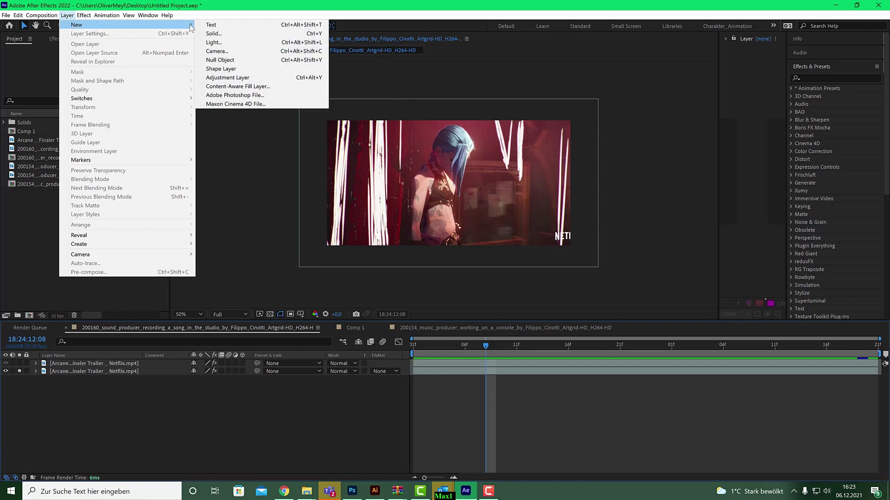
pyautogui.click(248, 34)
pyautogui.write('VFX')
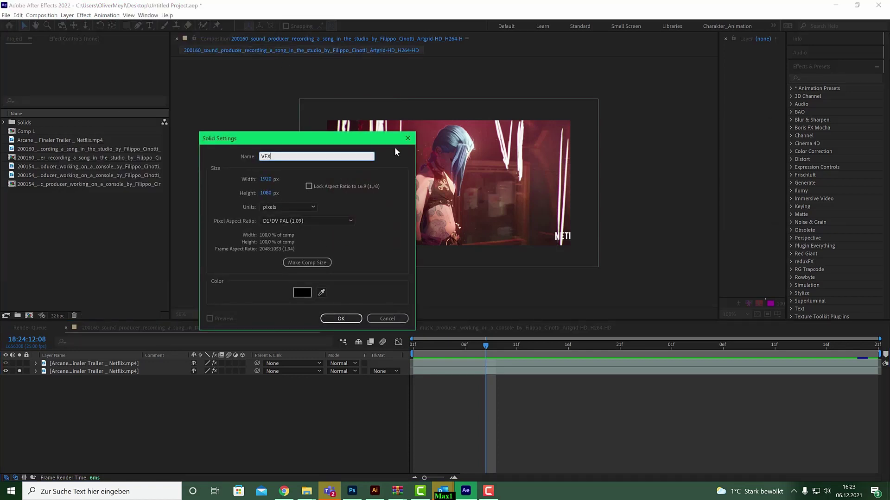
pyautogui.click(342, 319)
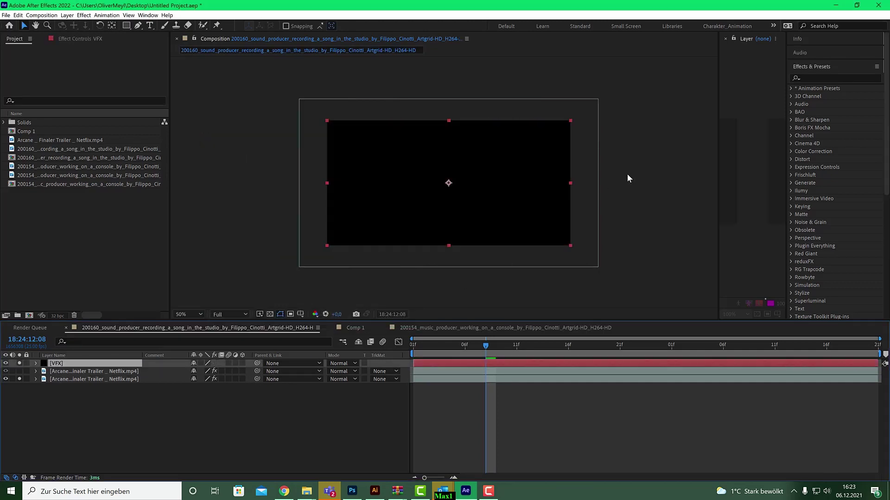
# - Find the Pattoon effect by searching for "patt" and apply it to the VFX solid
pyautogui.click(823, 78)
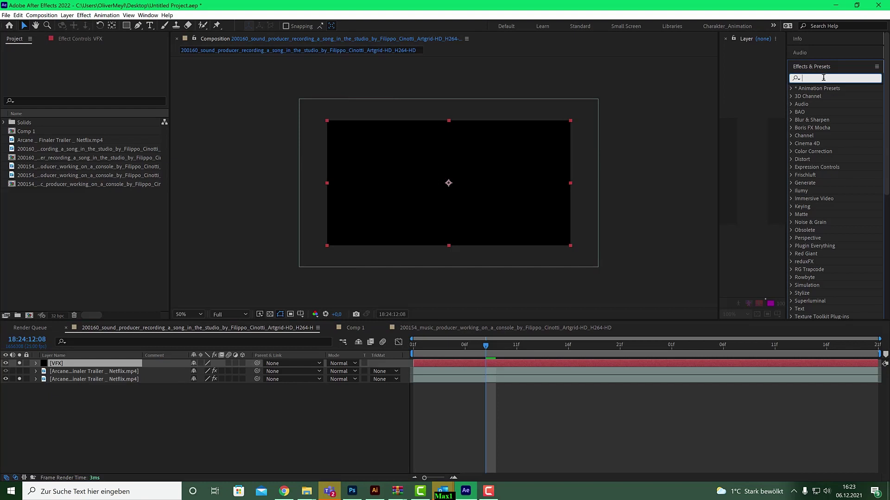
pyautogui.write('patt')
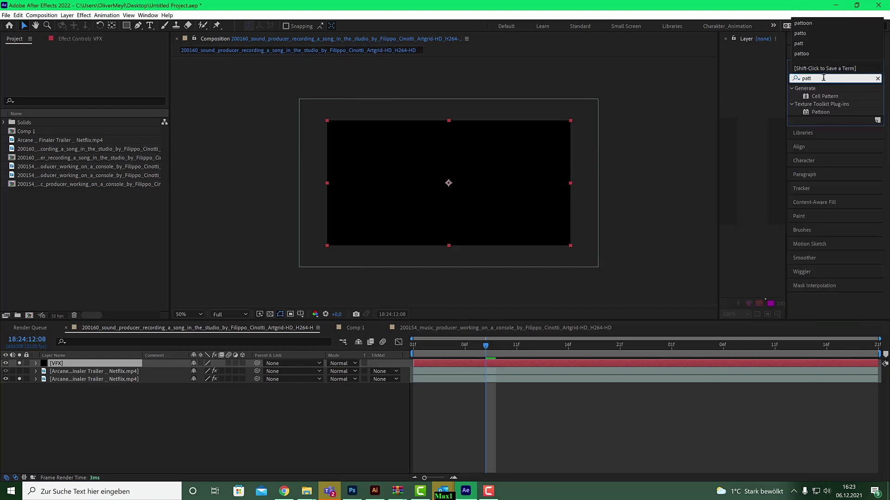
pyautogui.doubleClick(824, 112)
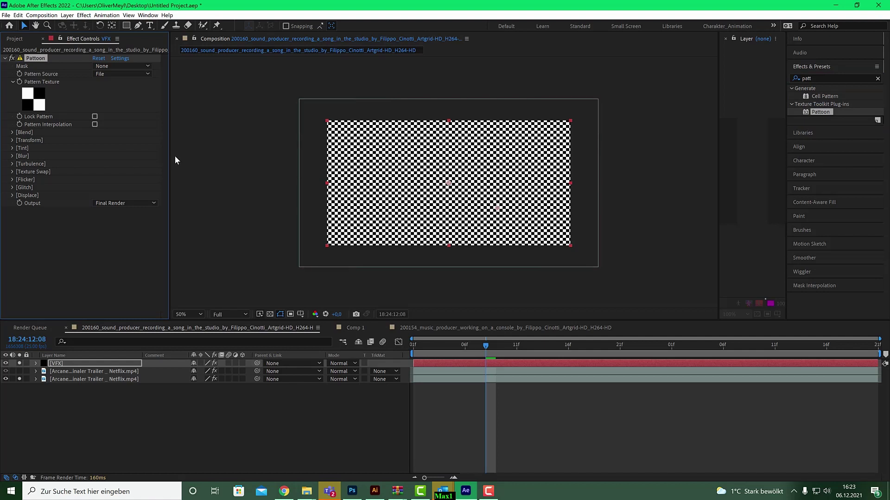
# - Load a crossed-stroke scribble from the Line_Scribbles_Bold folder as the Pattoon pattern texture
pyautogui.click(24, 98)
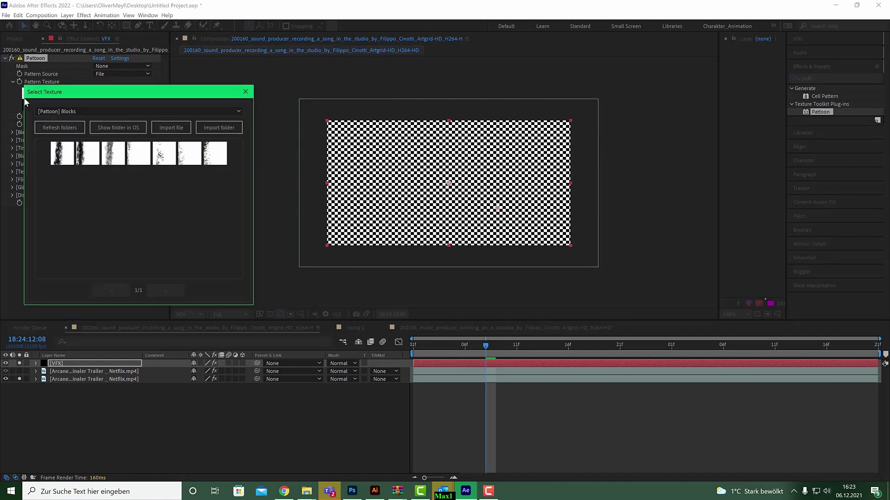
pyautogui.click(112, 112)
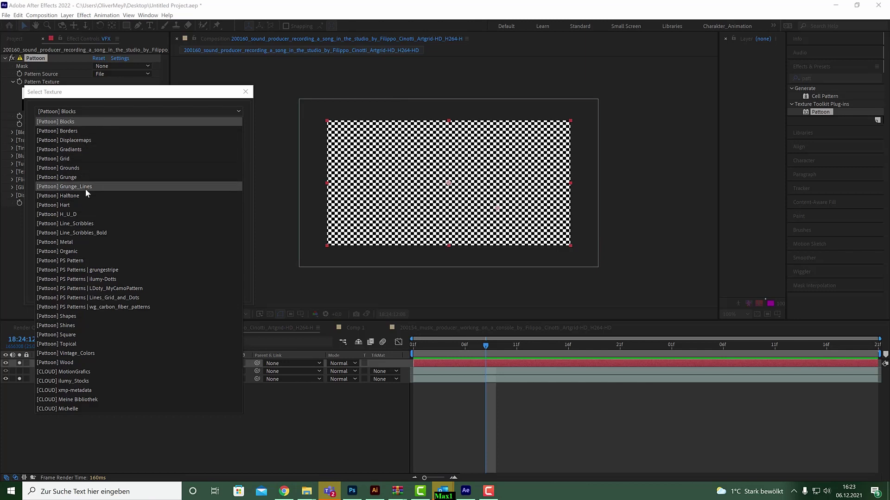
pyautogui.click(95, 233)
pyautogui.click(90, 153)
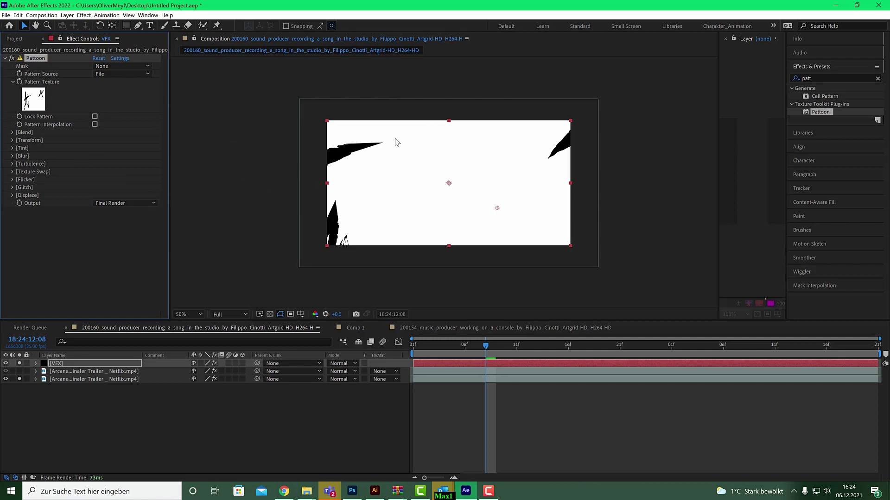
# - Set the pattern's Scale X to 60% in the Pattoon transform settings, keeping uniform scaling on
pyautogui.click(12, 140)
pyautogui.click(99, 156)
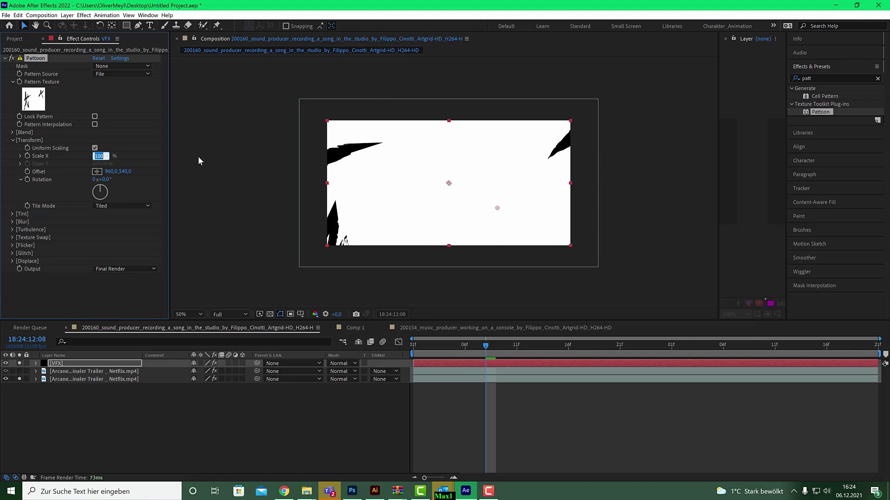
pyautogui.write('60')
pyautogui.press('Return')
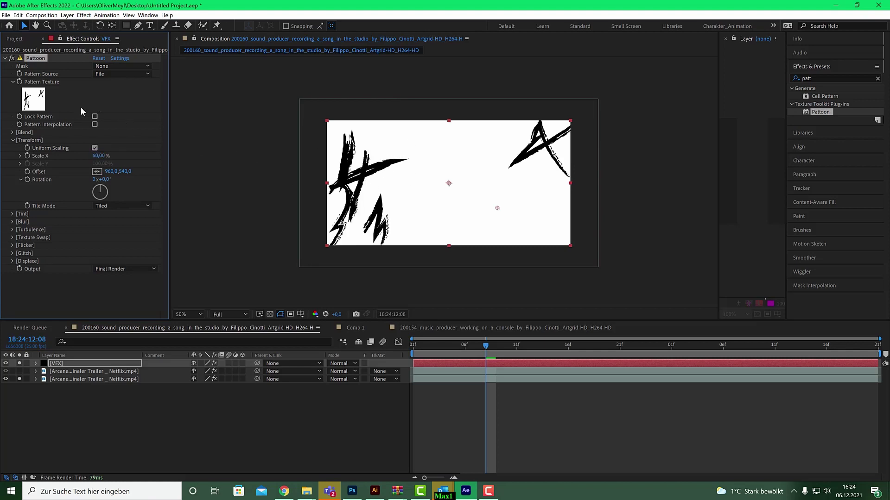
# - Try another bold scribble as the pattern texture and settle on the dense zigzag one from the same folder
pyautogui.click(39, 100)
pyautogui.click(132, 150)
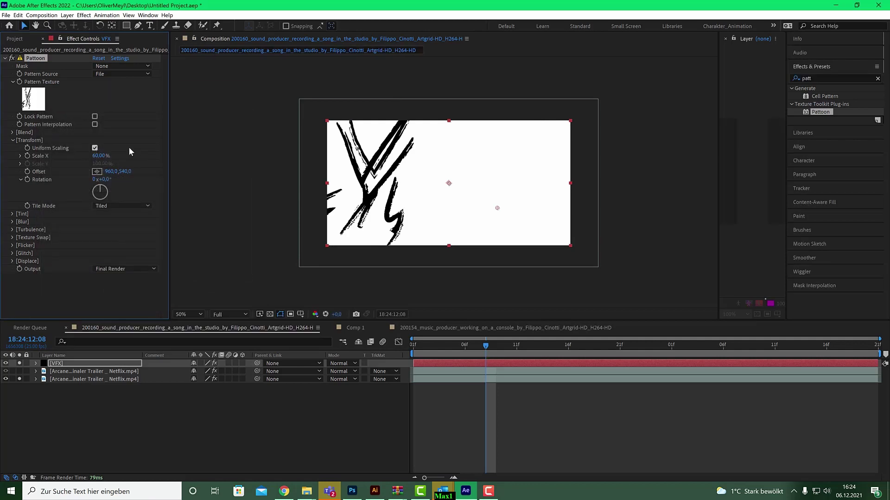
pyautogui.click(33, 98)
pyautogui.click(160, 150)
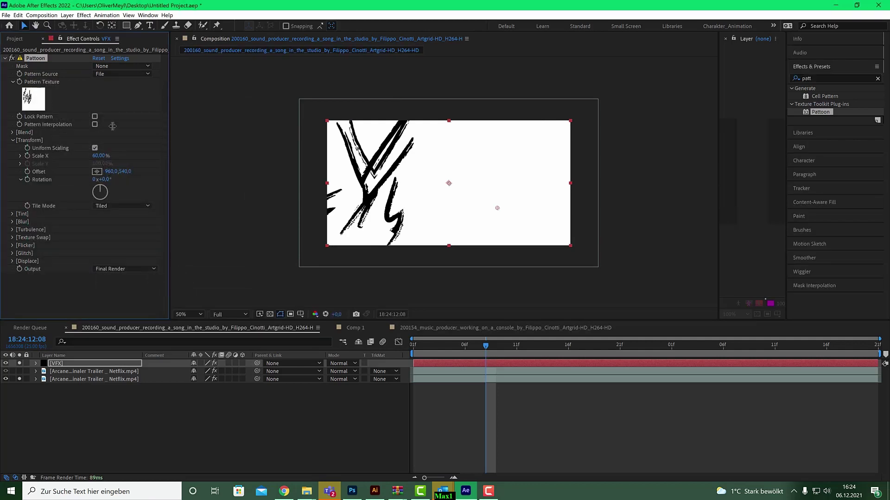
# - Show the Line_Scribbles_Bold texture folder in the file explorer, examine its parent Pattoon folder, and return to After Effects
pyautogui.click(34, 99)
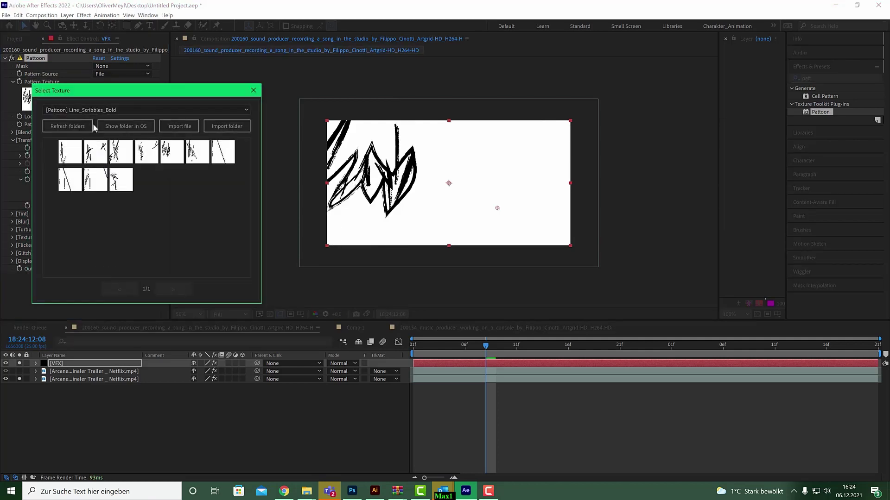
pyautogui.click(126, 127)
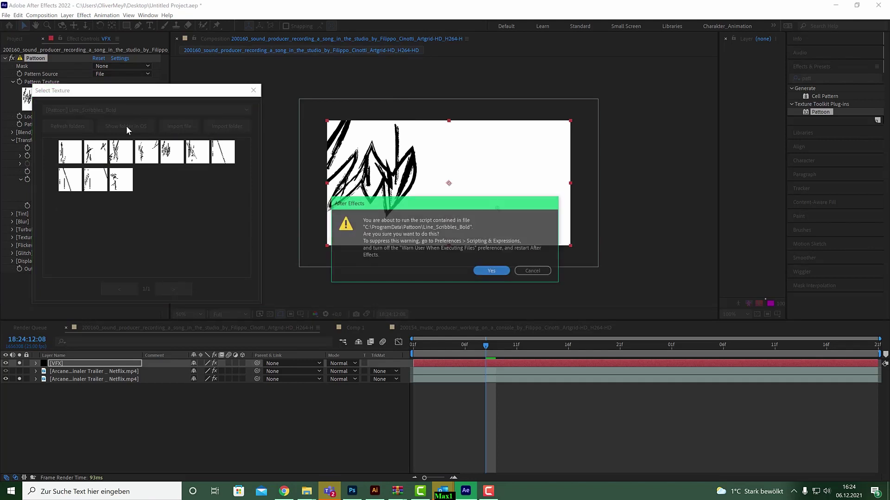
pyautogui.click(501, 273)
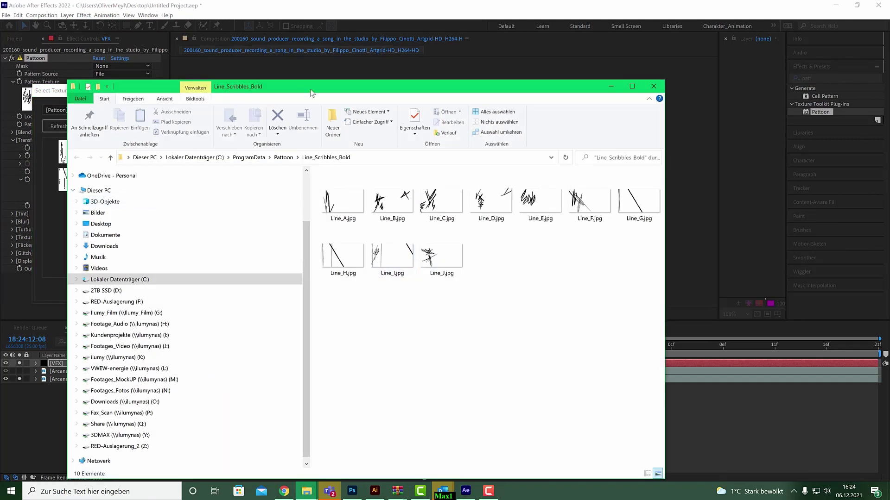
pyautogui.moveTo(310, 93); pyautogui.dragTo(306, 52)
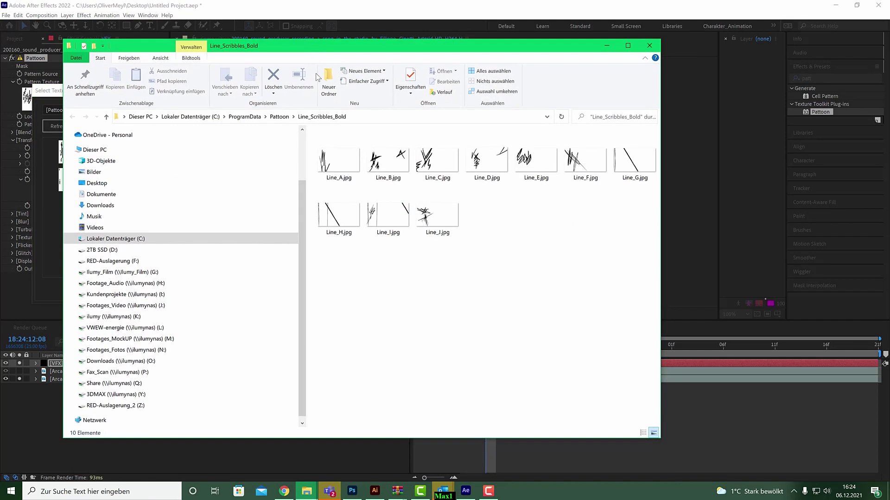
pyautogui.click(279, 116)
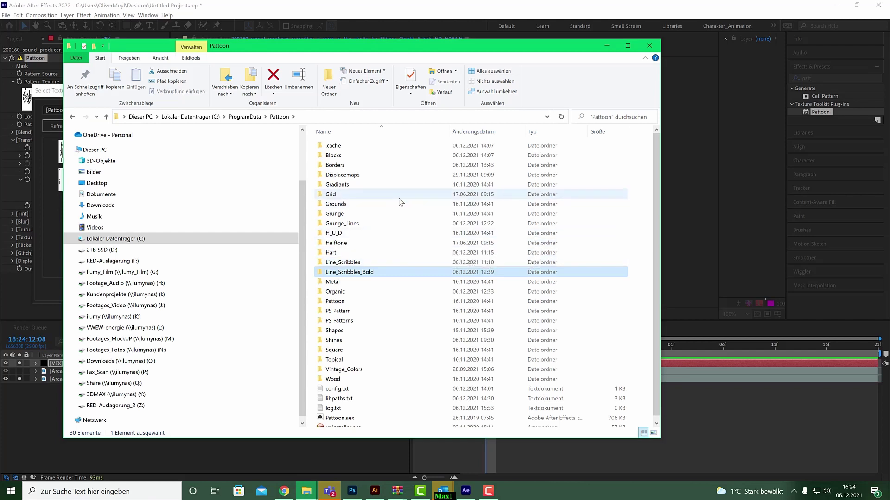
pyautogui.moveTo(415, 50); pyautogui.dragTo(350, 50)
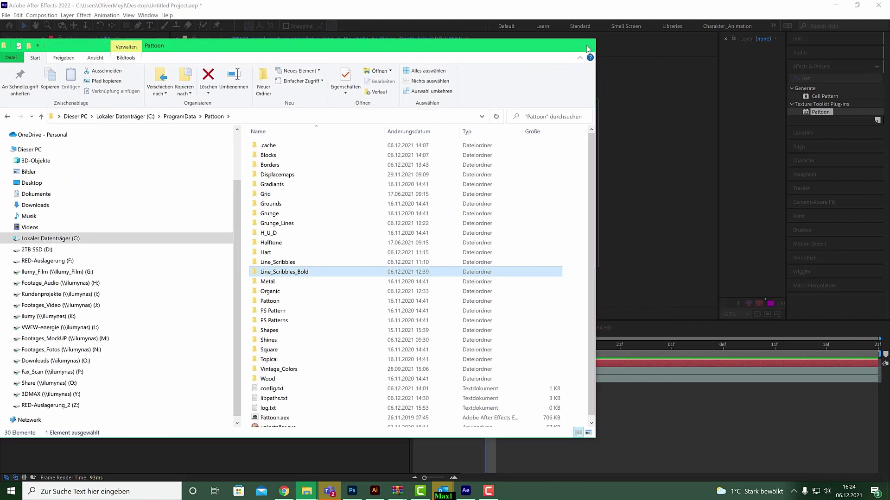
pyautogui.click(584, 45)
pyautogui.click(253, 91)
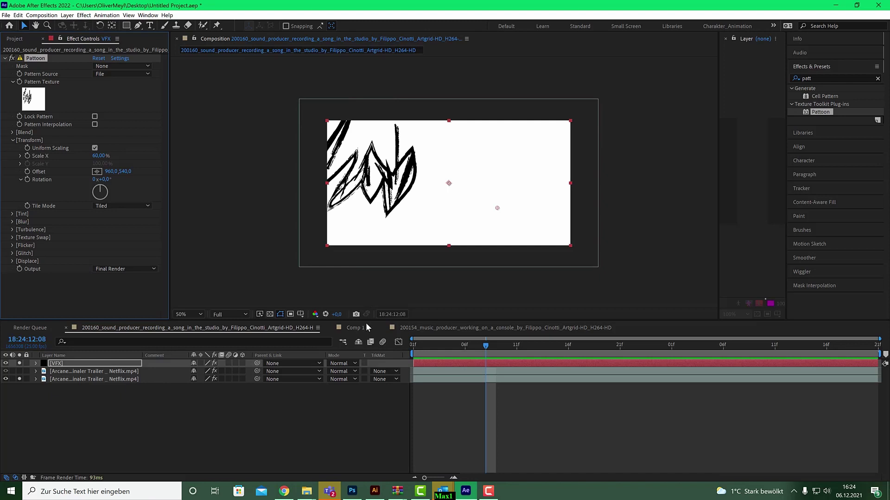
# - Turn off layer soloing and set the VFX layer's blending mode to Linear Dodge
pyautogui.click(13, 379)
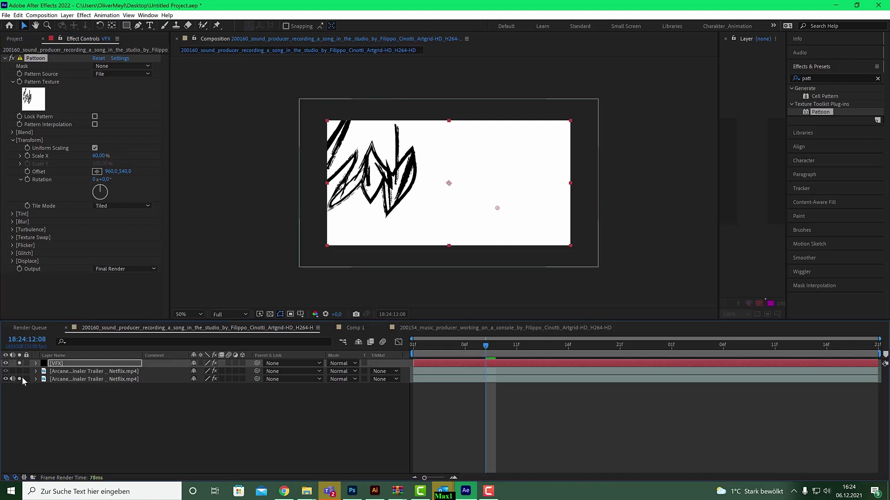
pyautogui.click(14, 380)
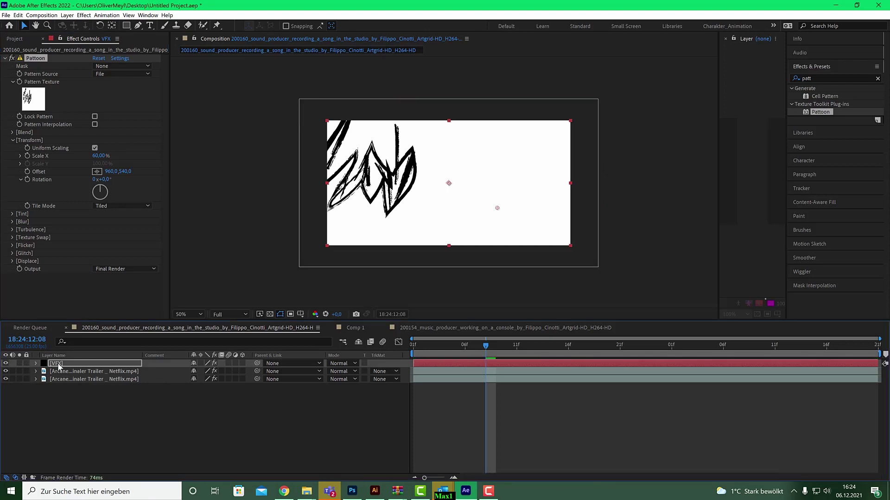
pyautogui.click(348, 364)
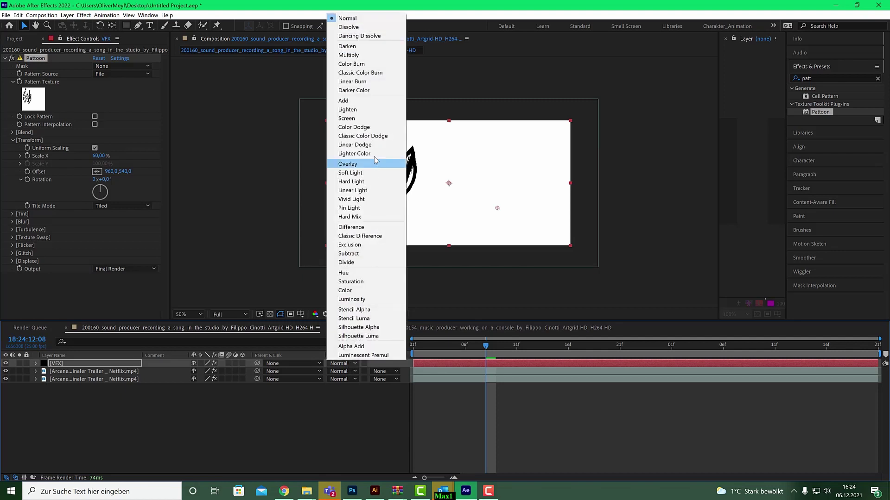
pyautogui.click(374, 145)
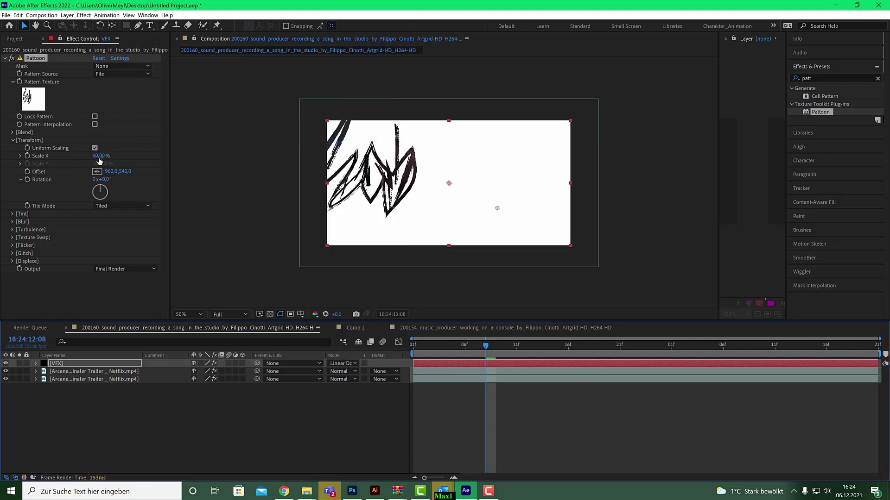
# - Invert the pattern colors in the Pattoon blend settings and check the scribble over the first frames
pyautogui.click(14, 132)
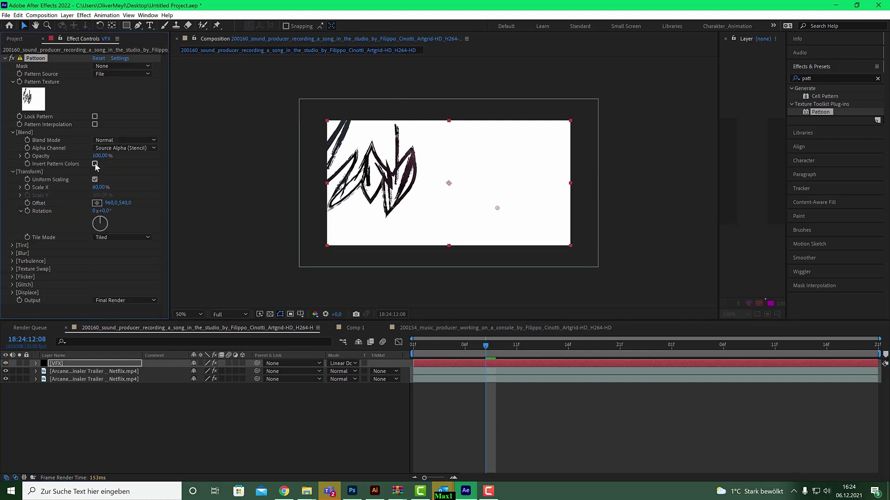
pyautogui.click(95, 164)
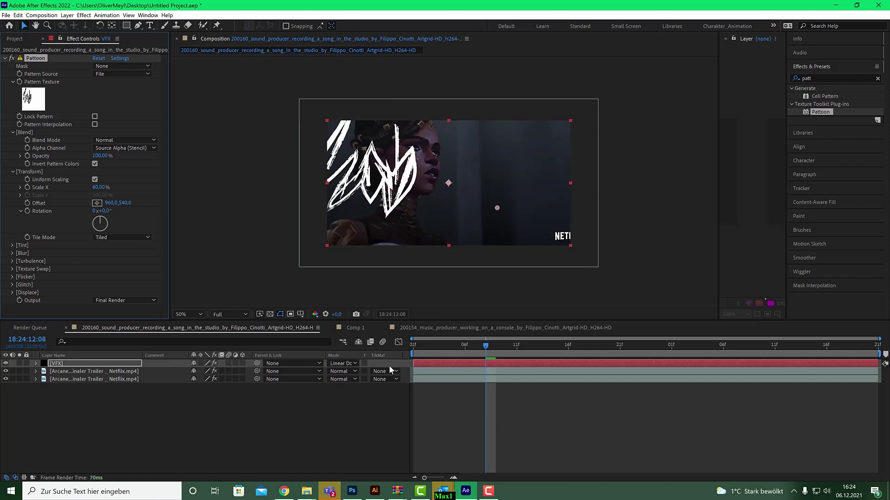
pyautogui.click(444, 347)
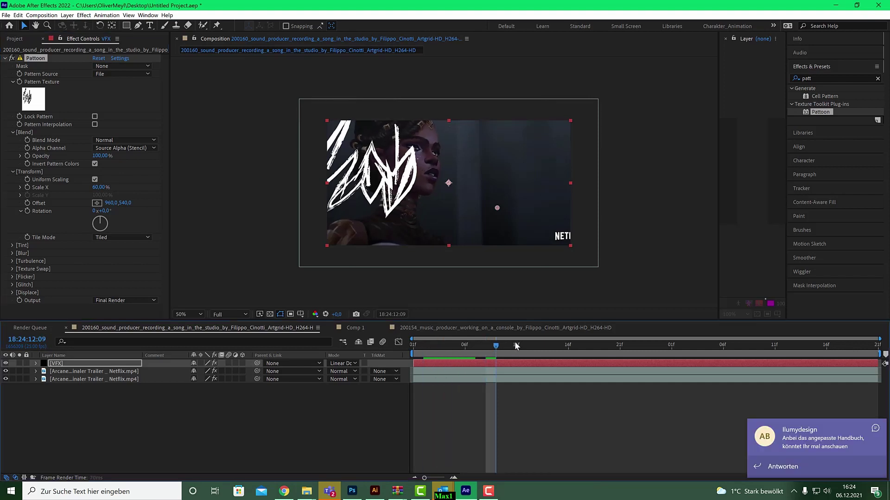
pyautogui.click(421, 344)
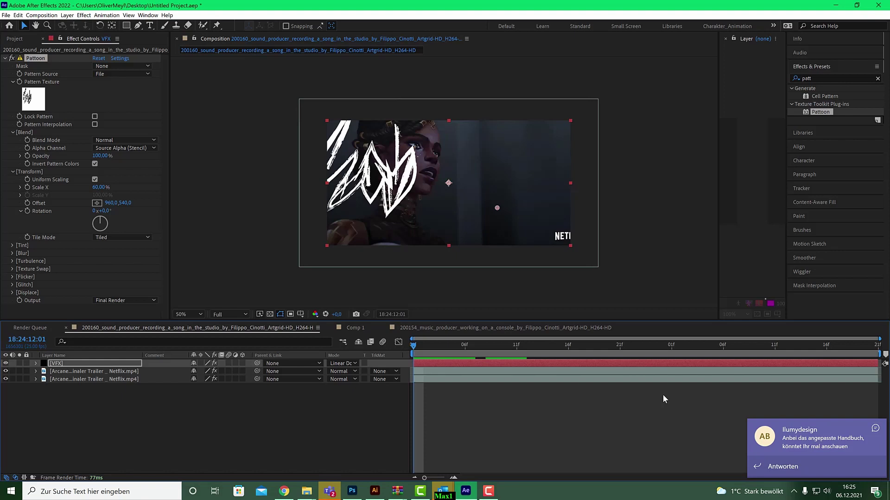
# - Solo the bottom trailer layer and review its scribble animation enlarged, from the first frame to 18:24:12:08
pyautogui.click(19, 379)
pyautogui.scroll(2, 426, 255)
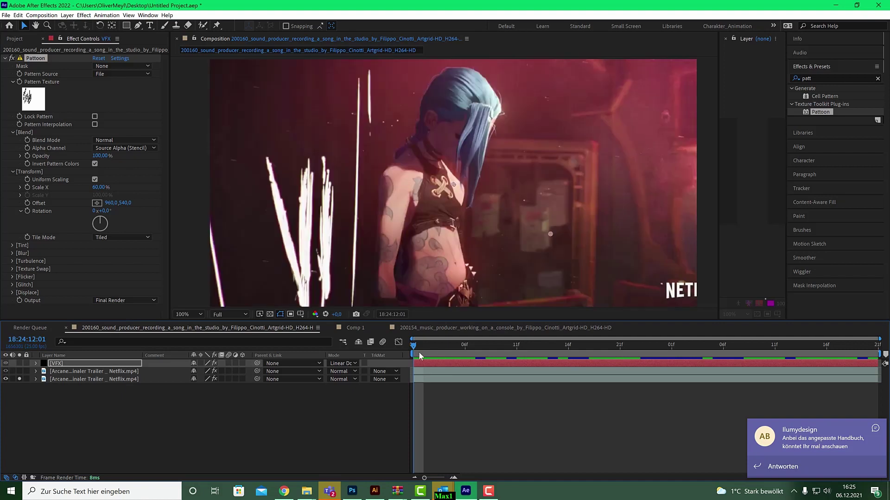
pyautogui.press('space')
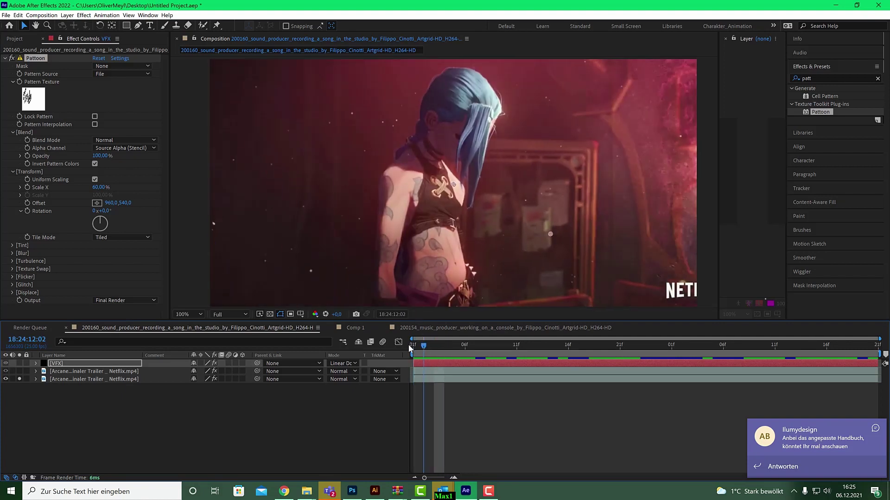
pyautogui.press('space')
pyautogui.moveTo(419, 345); pyautogui.dragTo(485, 346)
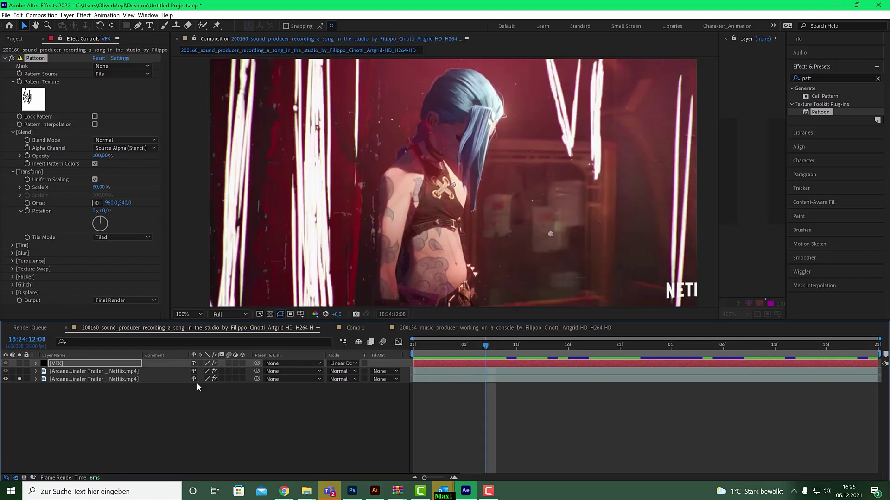
# - Turn off the bottom trailer layer's solo and activate Pattoon's Texture Swap on the VFX layer with a swap frequency of 12 Hz
pyautogui.click(19, 379)
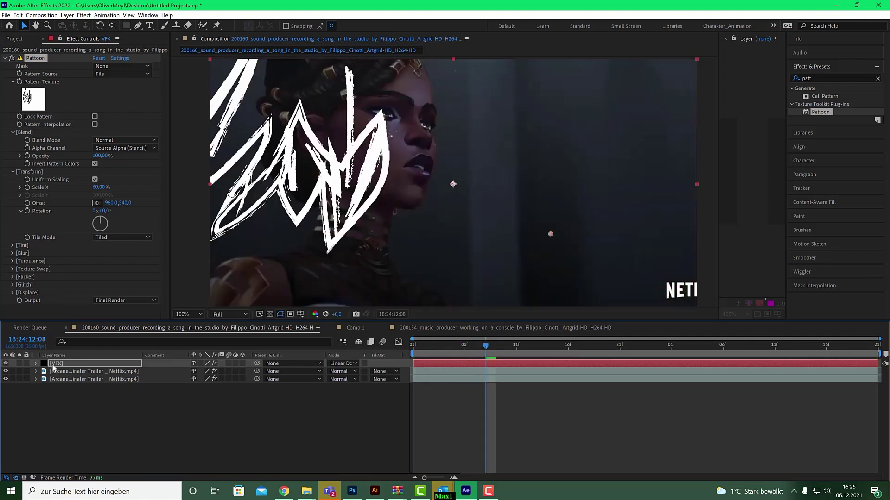
pyautogui.click(79, 364)
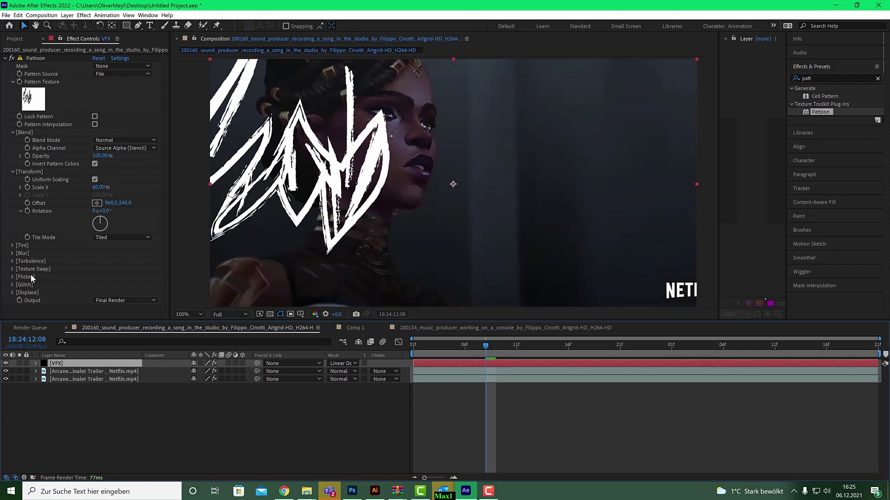
pyautogui.click(13, 270)
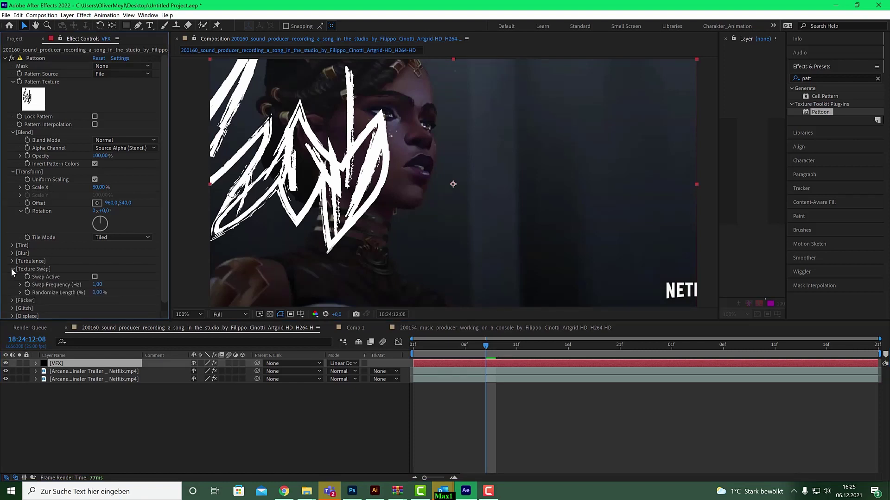
pyautogui.click(94, 277)
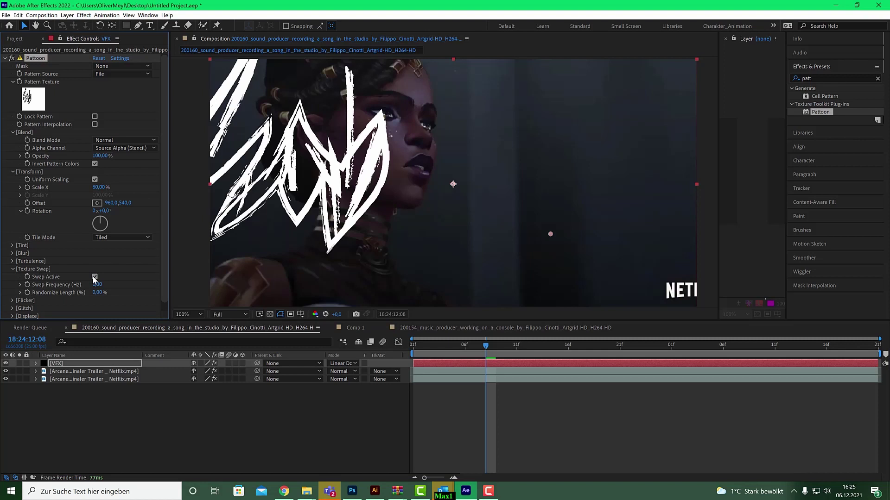
pyautogui.click(98, 285)
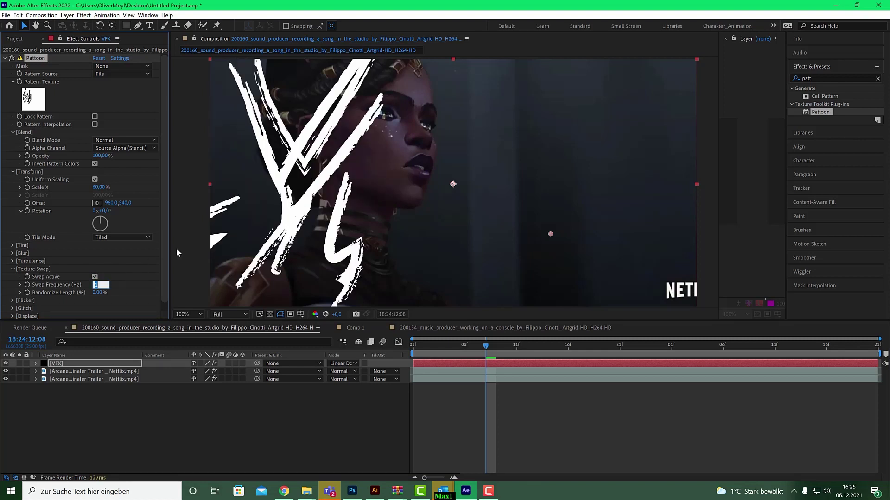
pyautogui.write('12')
pyautogui.press('Return')
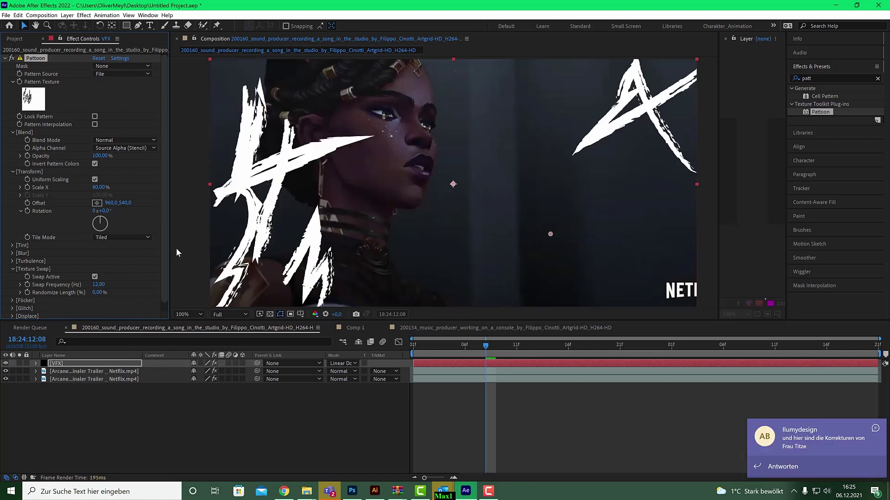
# - Preview the swapping scribbles over the first frames and examine the Line_Scribbles_Bold textures used for the swap
pyautogui.moveTo(476, 348); pyautogui.dragTo(443, 345)
pyautogui.press('space')
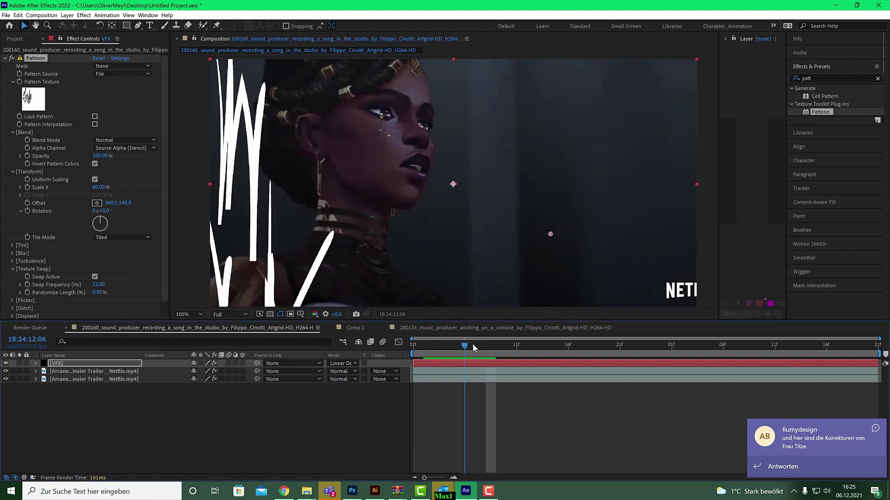
pyautogui.press('space')
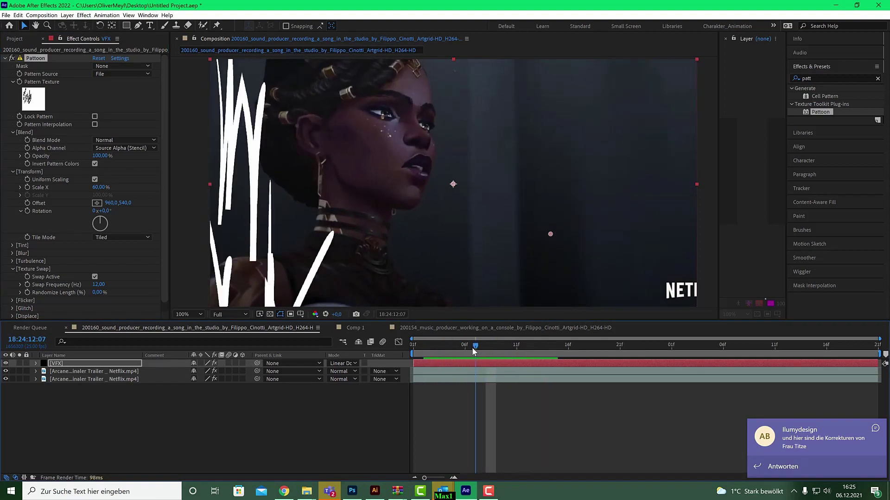
pyautogui.click(37, 101)
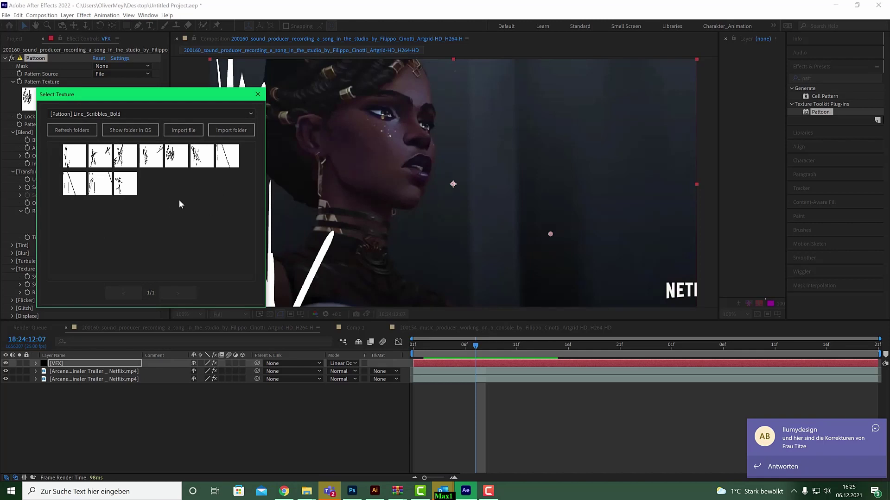
pyautogui.click(257, 94)
# - Go to 18:24:12:04 and solo both the bottom trailer layer and the VFX layer to compare their scribbles
pyautogui.moveTo(476, 346); pyautogui.dragTo(444, 346)
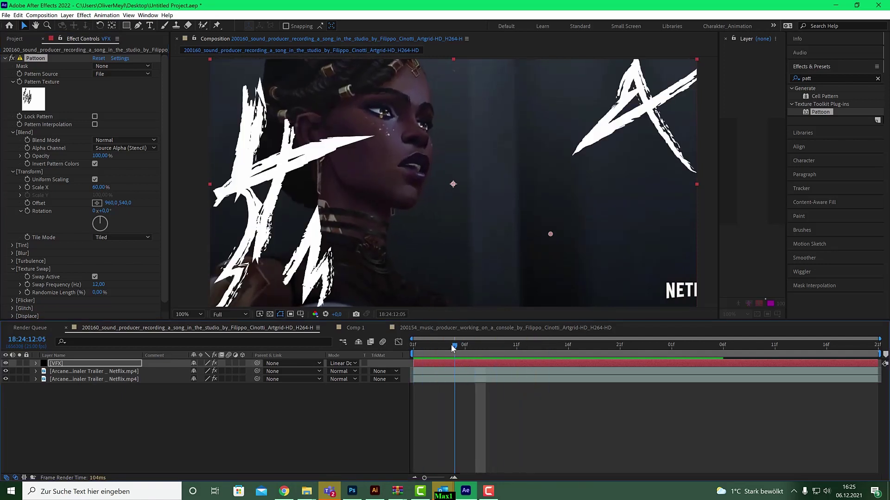
pyautogui.click(20, 379)
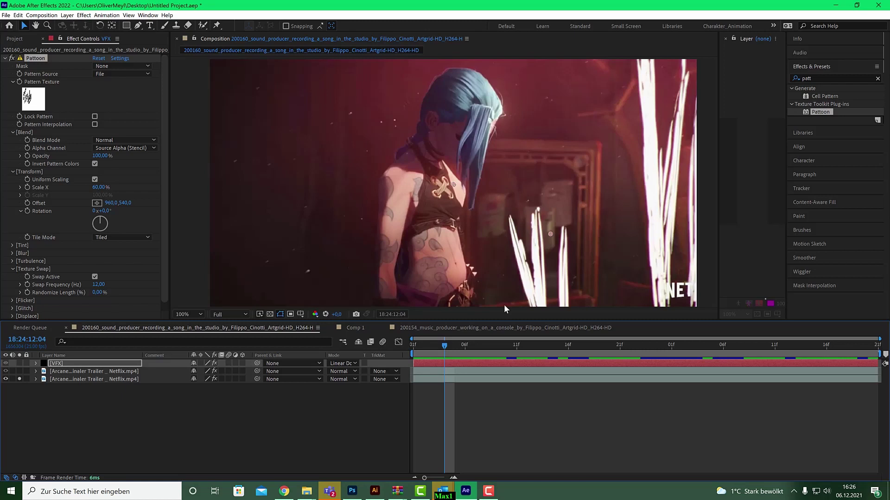
pyautogui.click(19, 364)
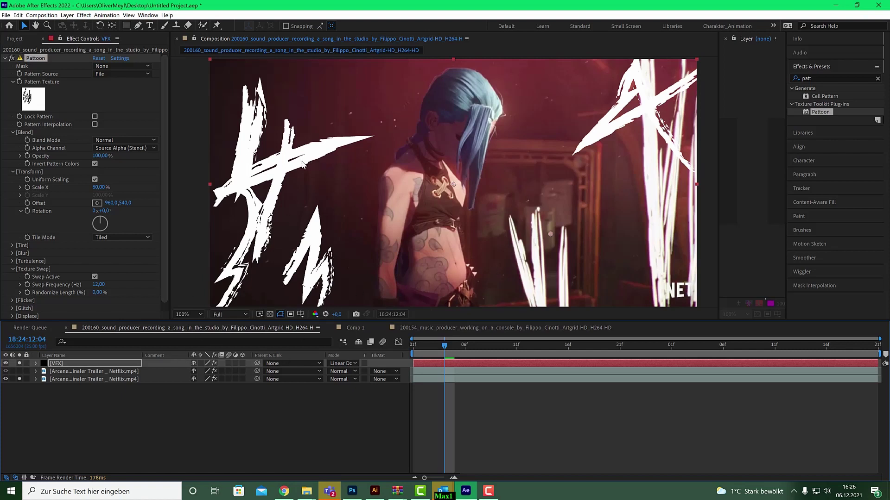
# - Collapse the Pattern Texture preview and set Pattoon's Blur X to 5%
pyautogui.click(12, 82)
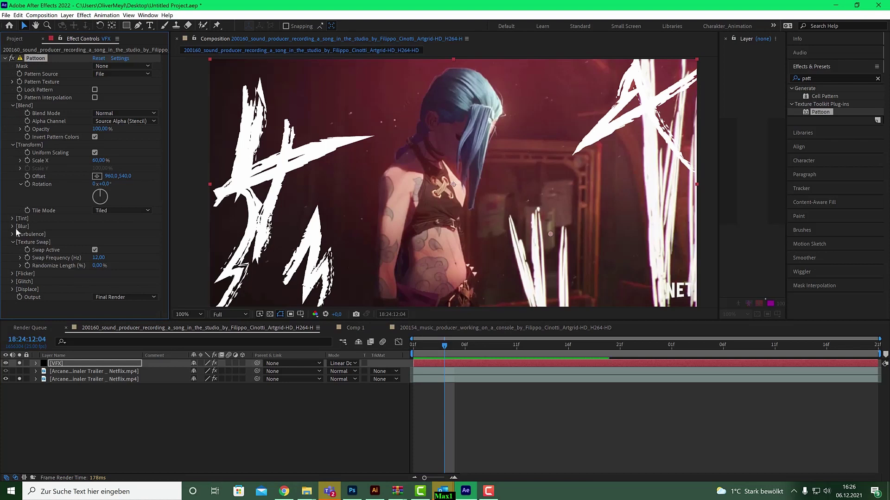
pyautogui.click(13, 226)
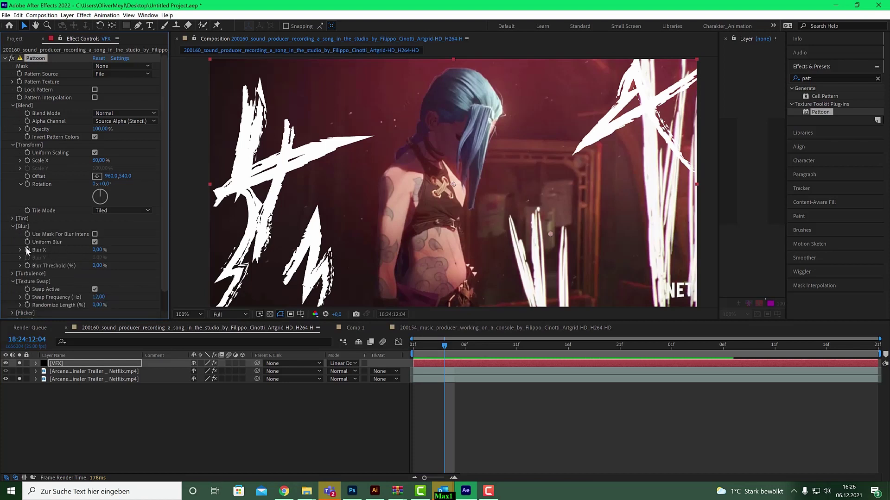
pyautogui.click(97, 250)
pyautogui.write('5')
pyautogui.press('Return')
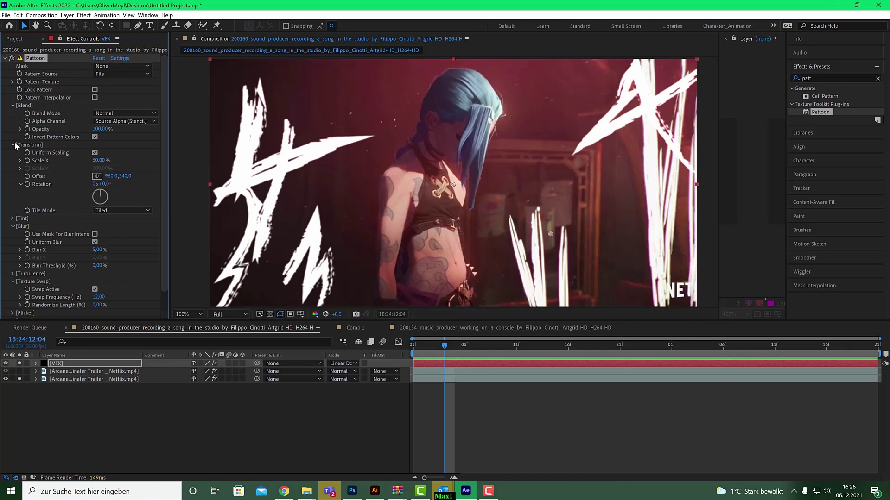
# - Set the Pattoon blend opacity to 80% and dismiss the mail notification
pyautogui.click(99, 129)
pyautogui.write('80')
pyautogui.press('Return')
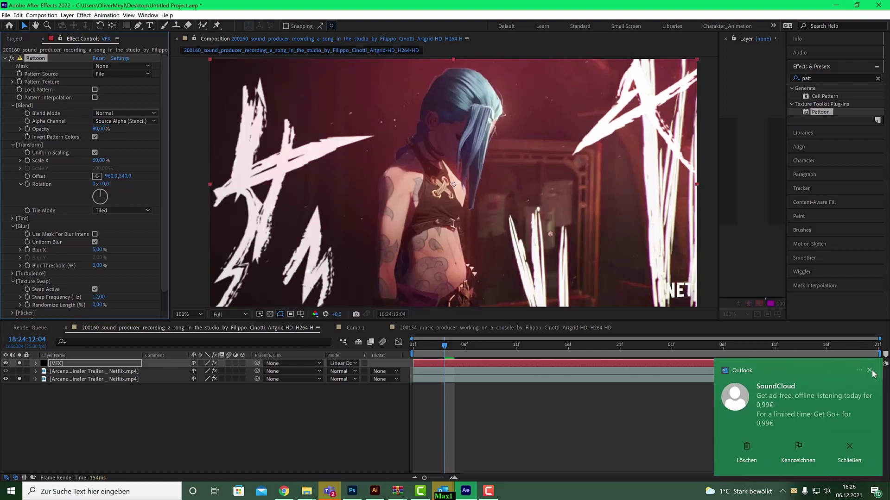
pyautogui.click(871, 371)
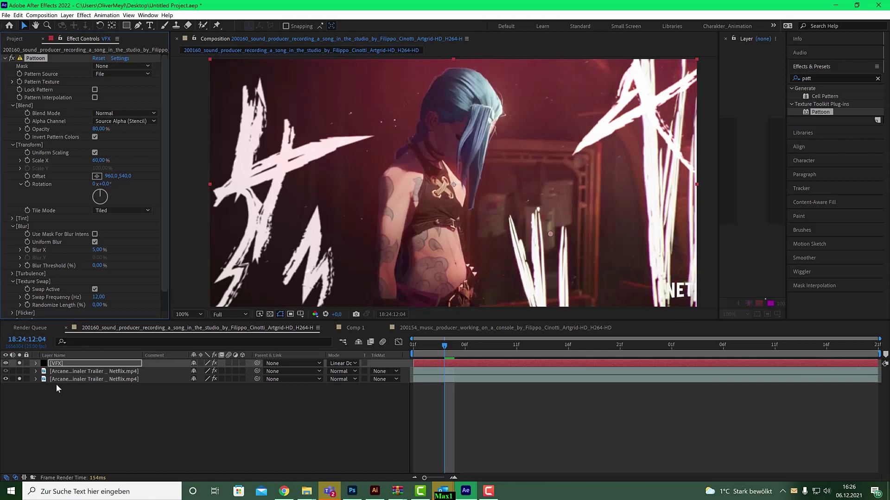
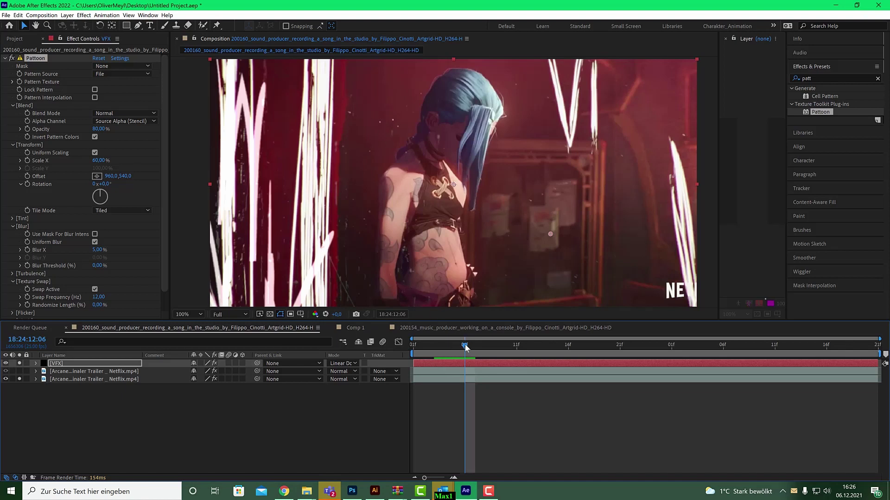
# - Compare the generated scribbles with the original trailer scribbles at frames 18:24:12:05 and 18:24:12:06
pyautogui.moveTo(466, 347)
pyautogui.mouseDown()
pyautogui.moveTo(452, 346)
pyautogui.moveTo(466, 348)
pyautogui.mouseUp()
pyautogui.moveTo(460, 347); pyautogui.dragTo(455, 348)
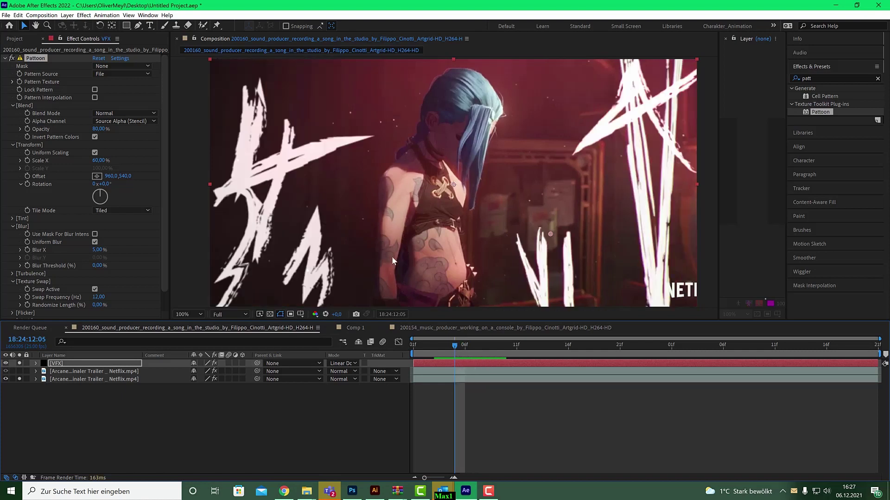
pyautogui.click(466, 345)
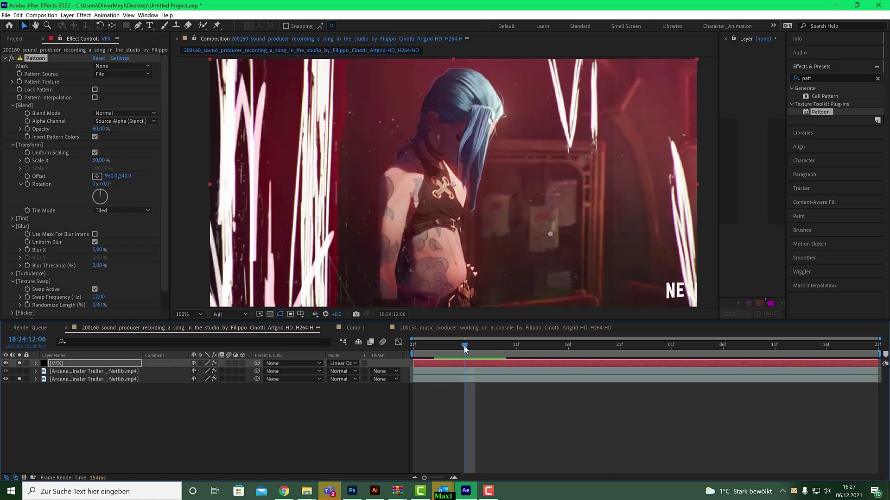
# - Switch to Illustrator, select all existing scribble strokes in the Untitled-9 document and delete them
pyautogui.click(375, 492)
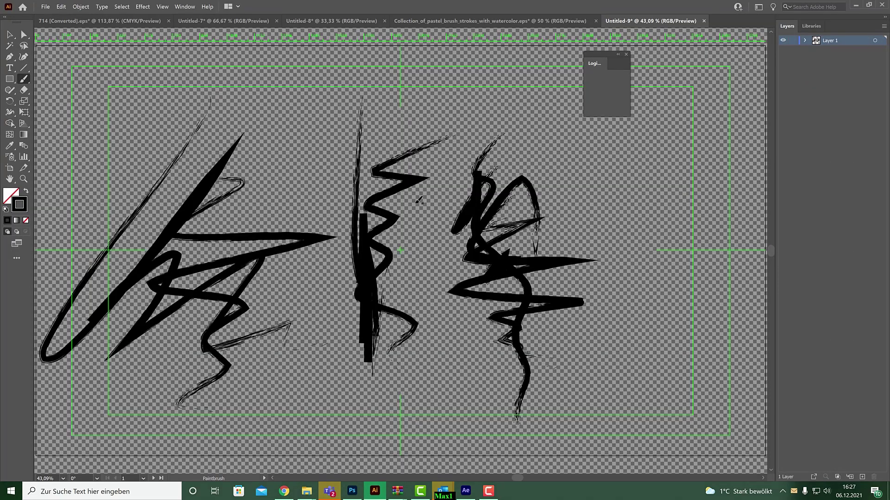
pyautogui.click(23, 35)
pyautogui.hotkey('ctrl', 'a')
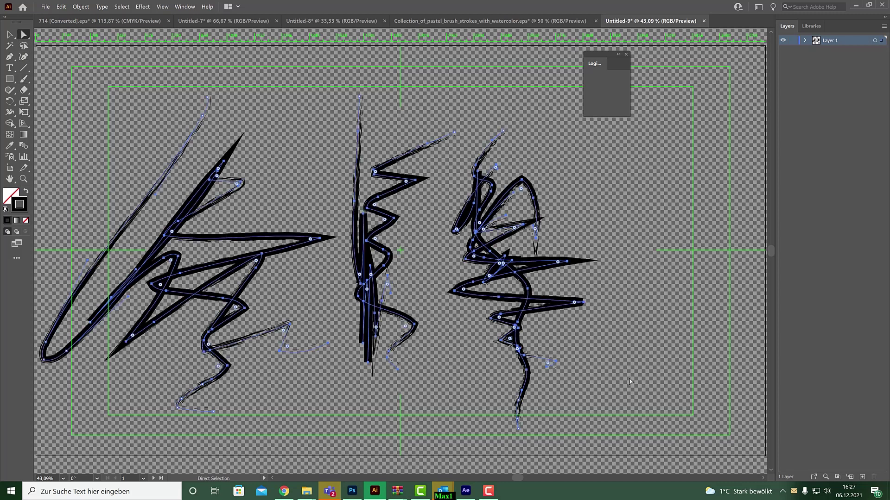
pyautogui.press('Delete')
# - Paint overlapping zigzag scribbles with the Paintbrush down the left-centre of the artboard
pyautogui.click(24, 79)
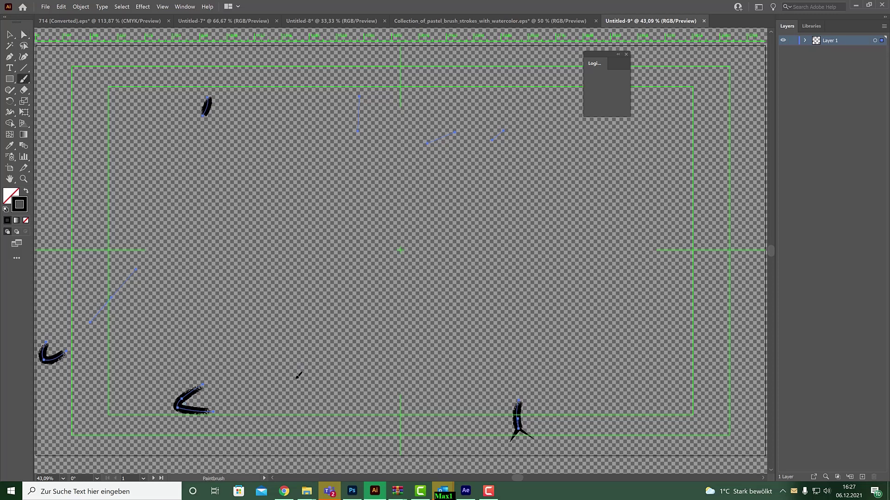
pyautogui.moveTo(298, 375); pyautogui.dragTo(316, 165)
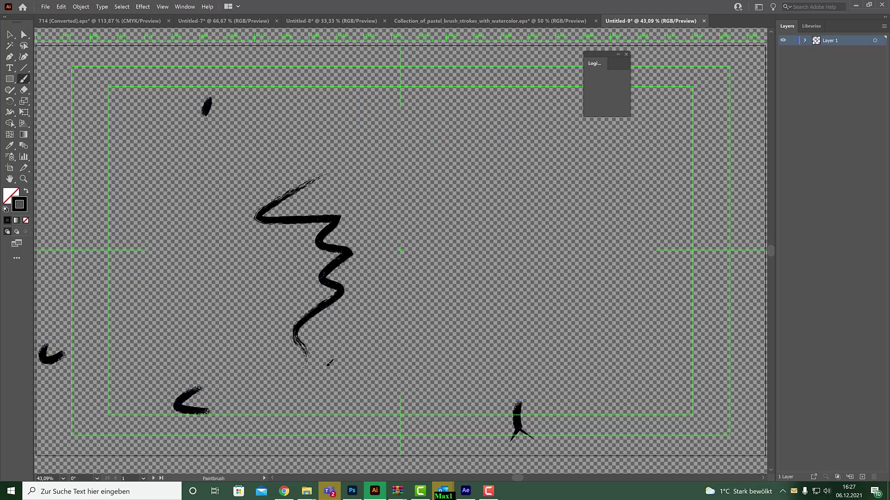
pyautogui.moveTo(329, 365); pyautogui.dragTo(337, 323)
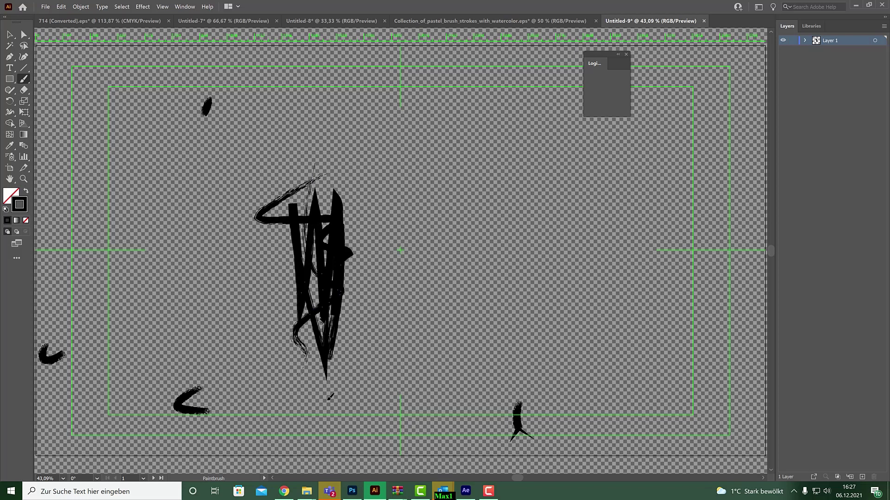
pyautogui.moveTo(350, 430); pyautogui.dragTo(394, 332)
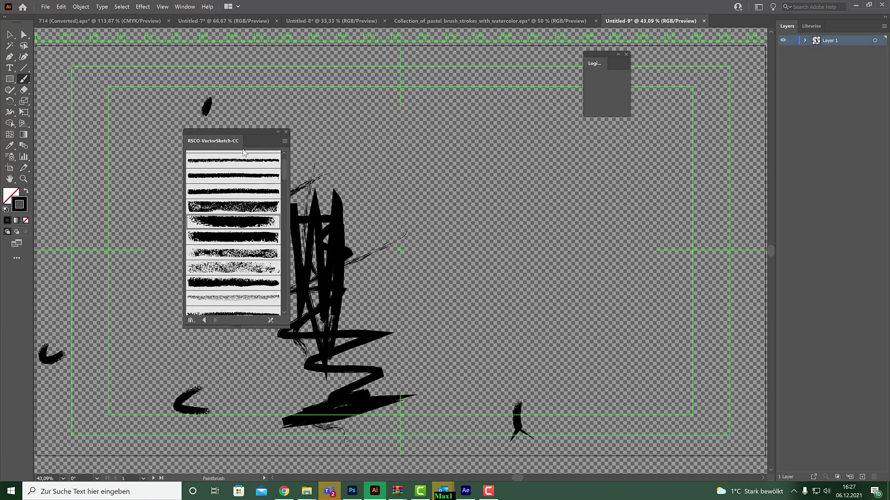
# - Select the new scribble strokes, try several RSCO-VectorSketch-CC brushes on them, and apply the sparse speckled one
pyautogui.click(233, 207)
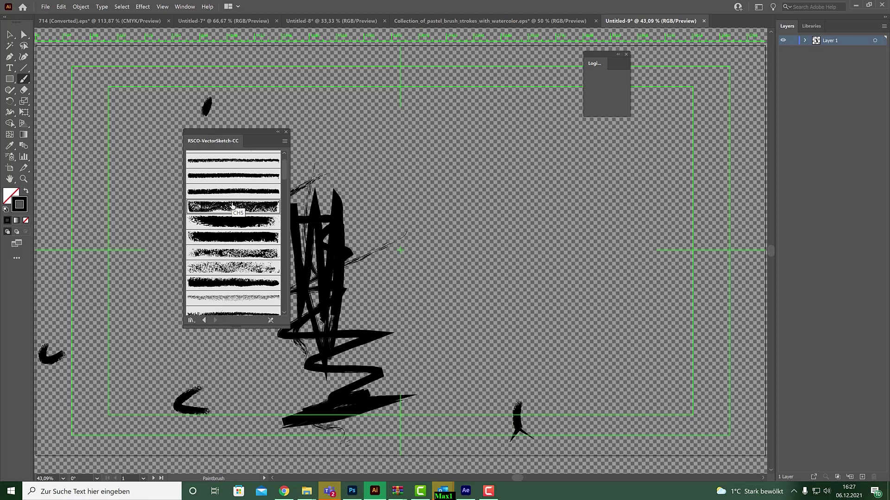
pyautogui.click(222, 224)
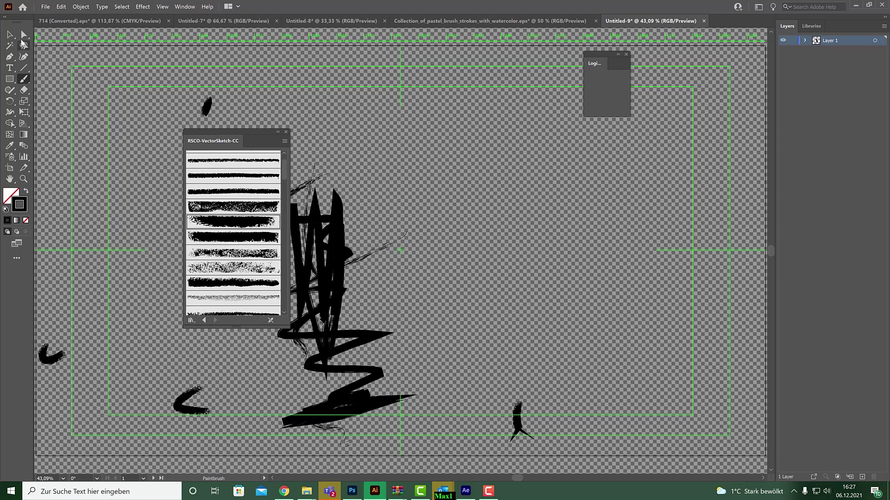
pyautogui.click(23, 36)
pyautogui.click(348, 377)
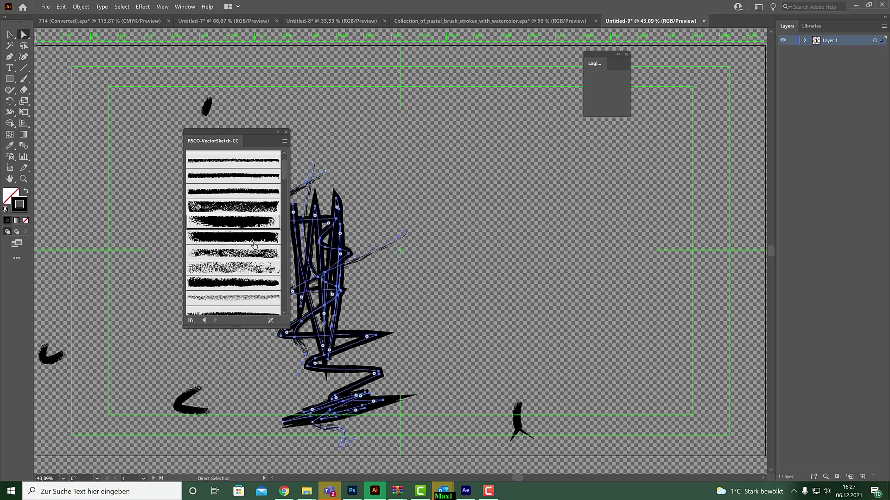
pyautogui.click(232, 207)
pyautogui.click(233, 180)
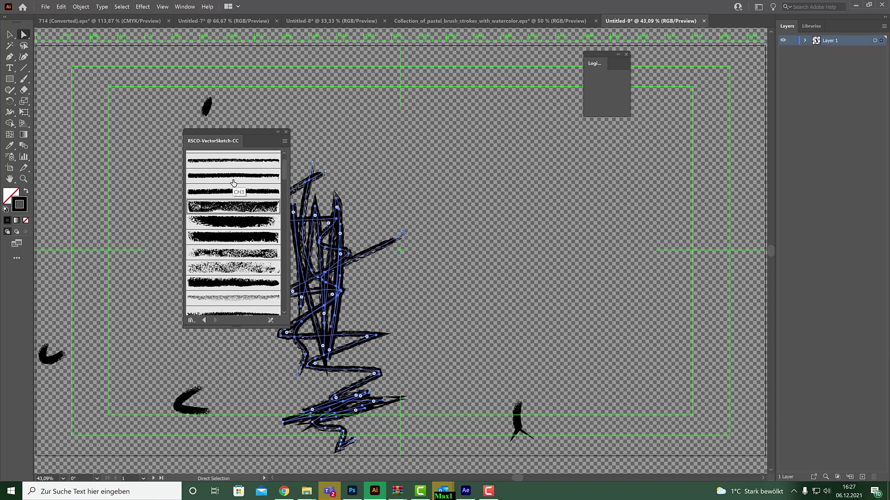
pyautogui.click(240, 267)
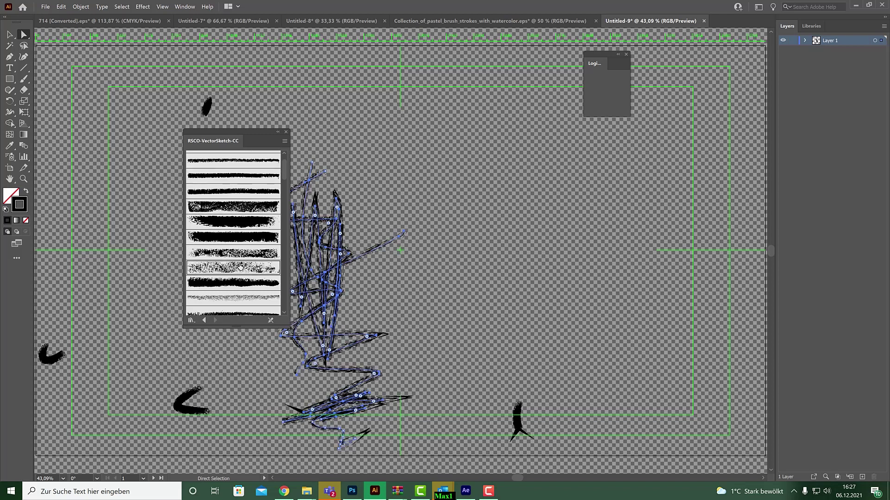
pyautogui.moveTo(257, 131); pyautogui.dragTo(152, 131)
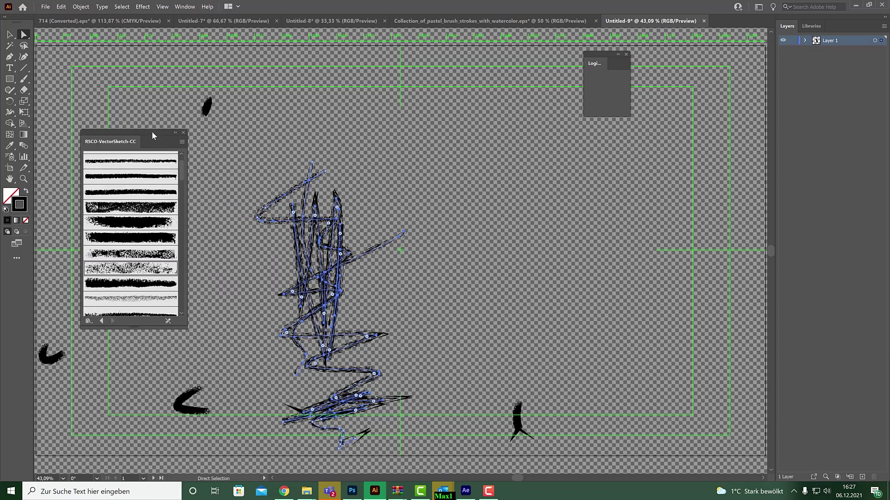
# - Examine the scribble artwork's JPEG export settings in Save for Web and close the dialog without exporting
pyautogui.click(42, 7)
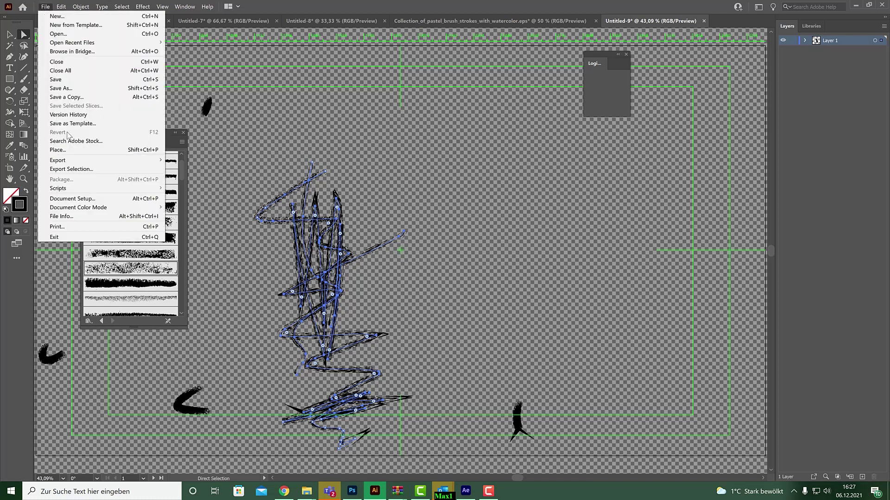
pyautogui.moveTo(72, 160)
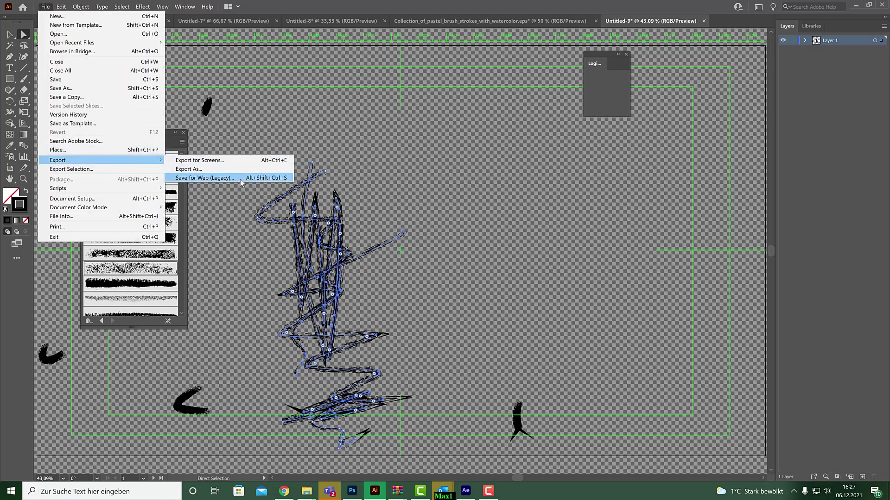
pyautogui.click(240, 179)
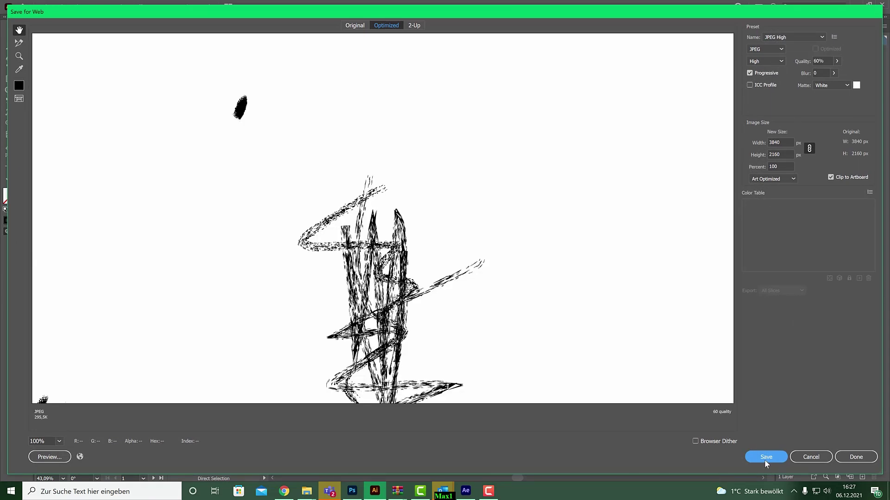
pyautogui.click(855, 458)
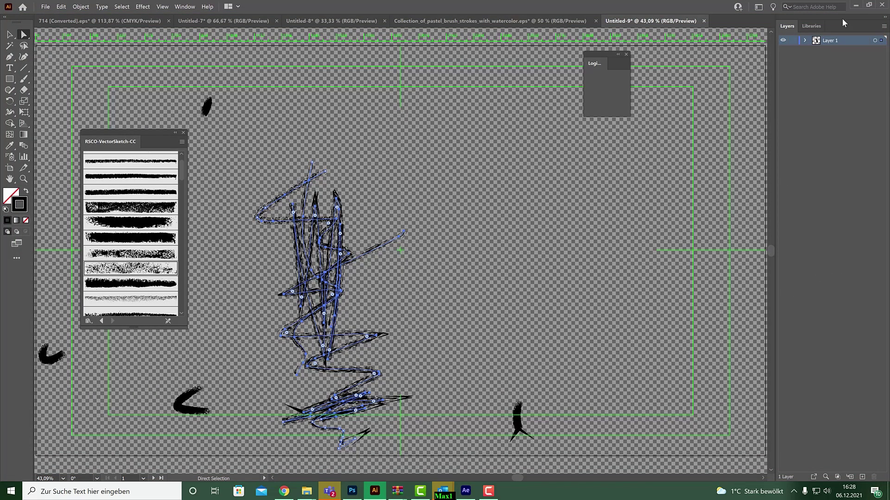
# - Switch to After Effects and inspect the Line_Scribbles_Bold texture folder and its parent Pattoon folder on disk
pyautogui.click(855, 6)
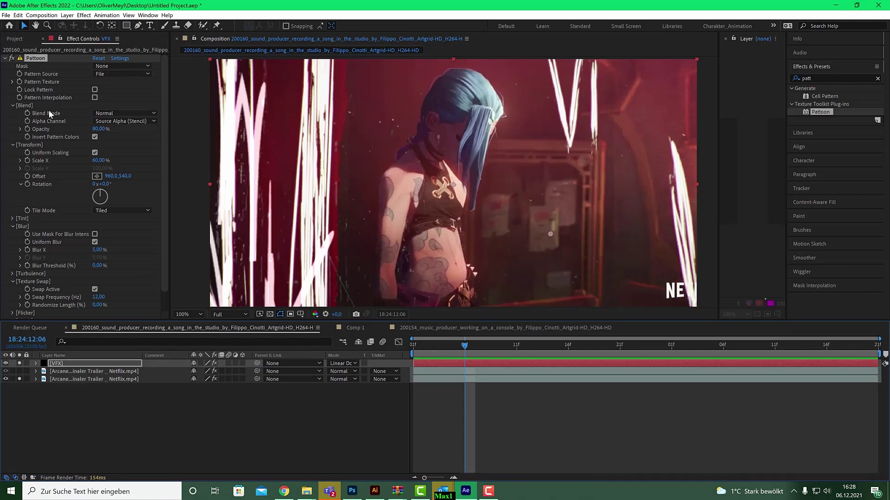
pyautogui.click(12, 82)
pyautogui.click(31, 98)
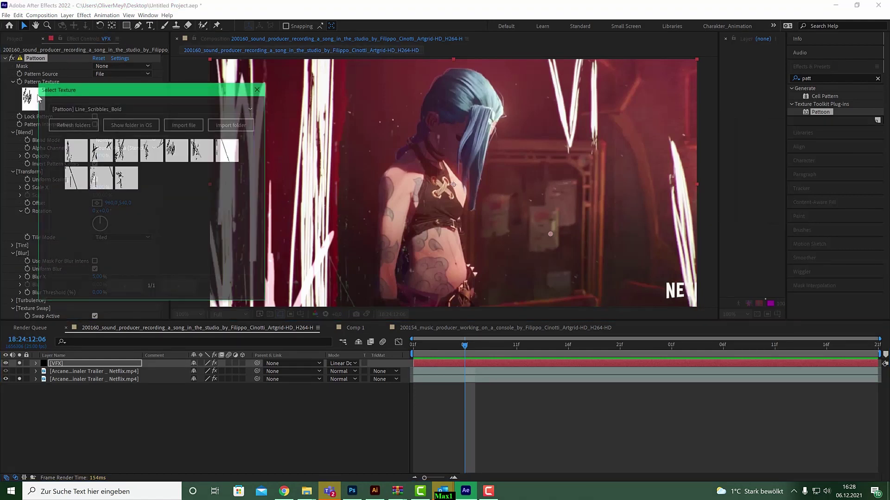
pyautogui.click(133, 125)
pyautogui.click(491, 271)
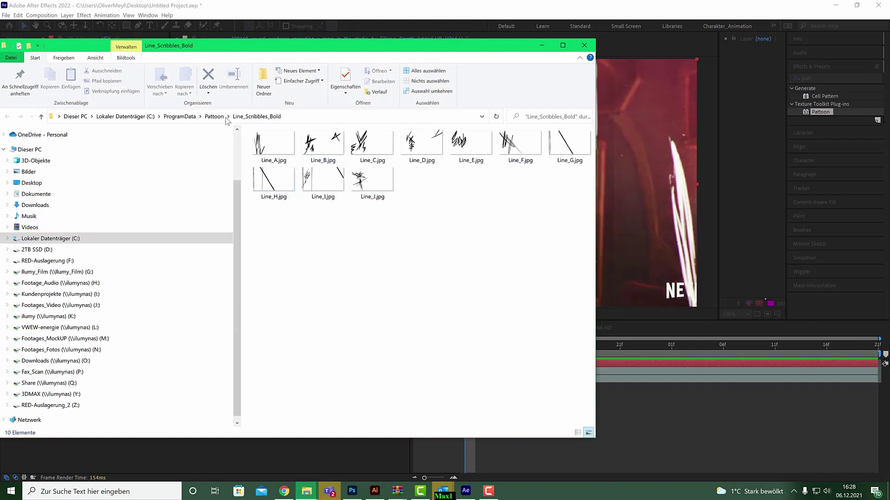
pyautogui.click(214, 117)
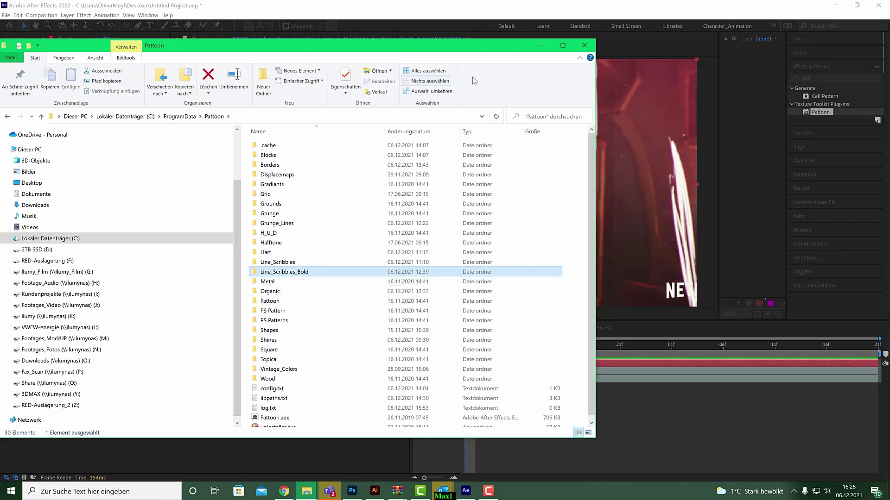
pyautogui.click(583, 46)
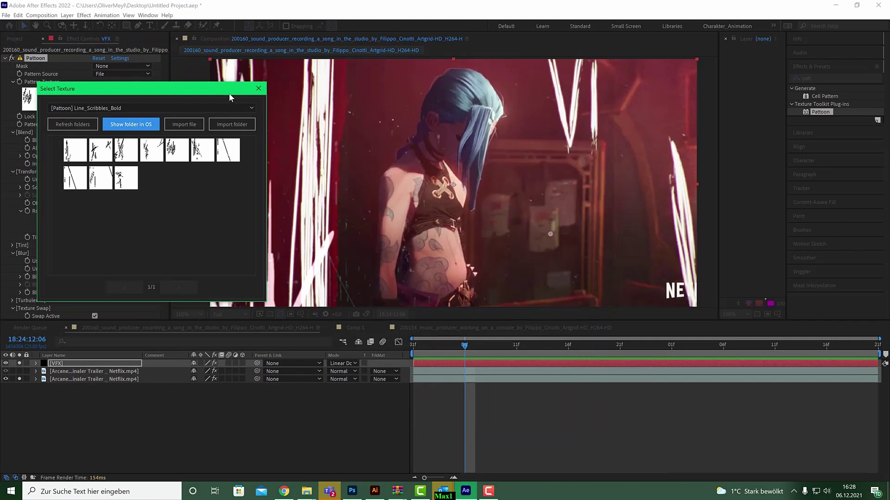
pyautogui.click(258, 89)
# - Examine the Pattoon effect's settings for texture folders and the thumbnail cache
pyautogui.click(122, 59)
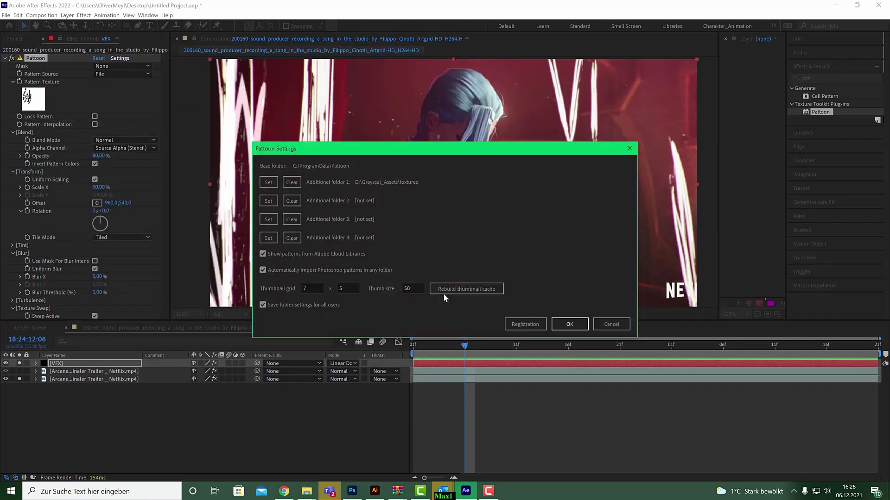
pyautogui.click(629, 148)
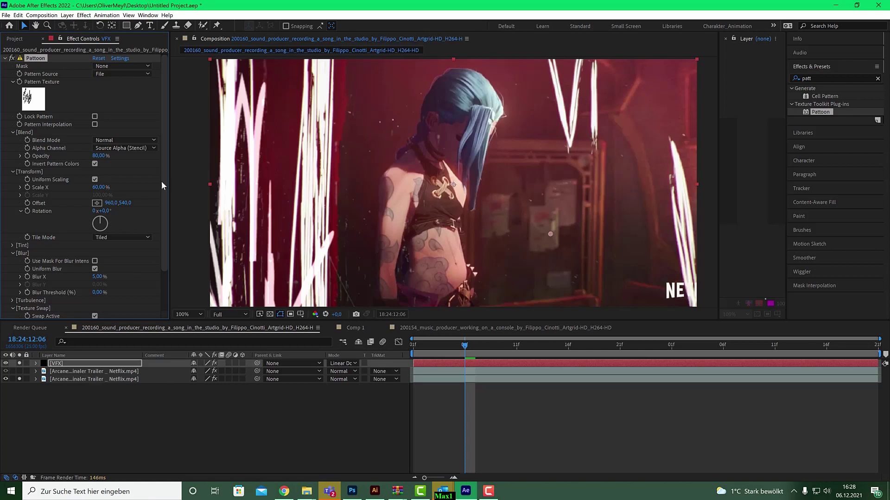
# - Collapse the Pattoon effect on the VFX layer and rename it Lines
pyautogui.click(5, 59)
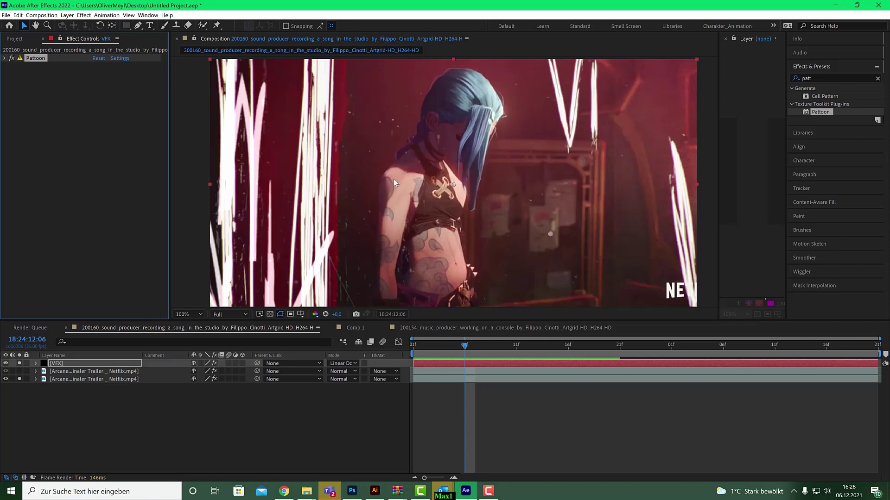
pyautogui.rightClick(31, 57)
pyautogui.click(48, 66)
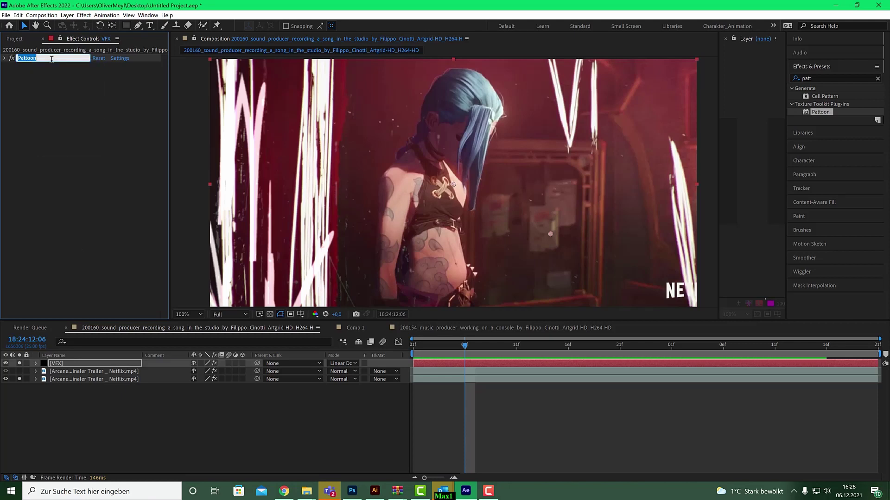
pyautogui.write('Lines')
pyautogui.press('Return')
# - Duplicate the Lines effect and rename the copy Grunge
pyautogui.click(25, 58)
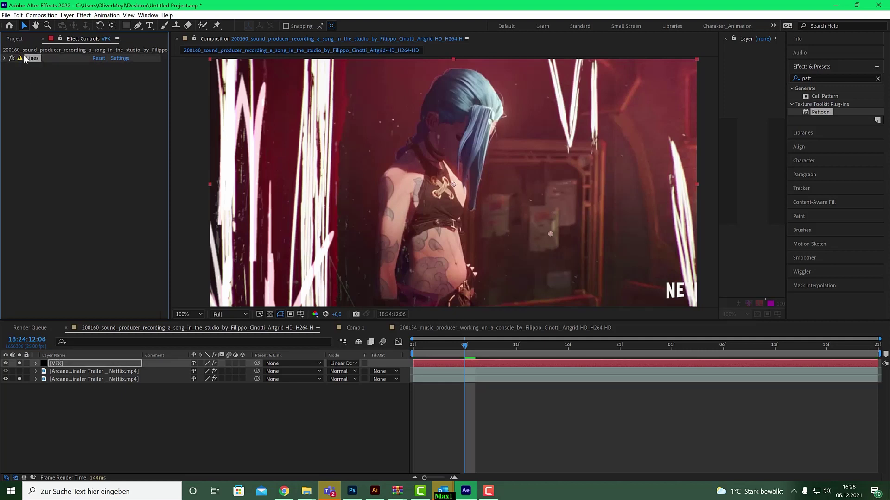
pyautogui.hotkey('ctrl', 'd')
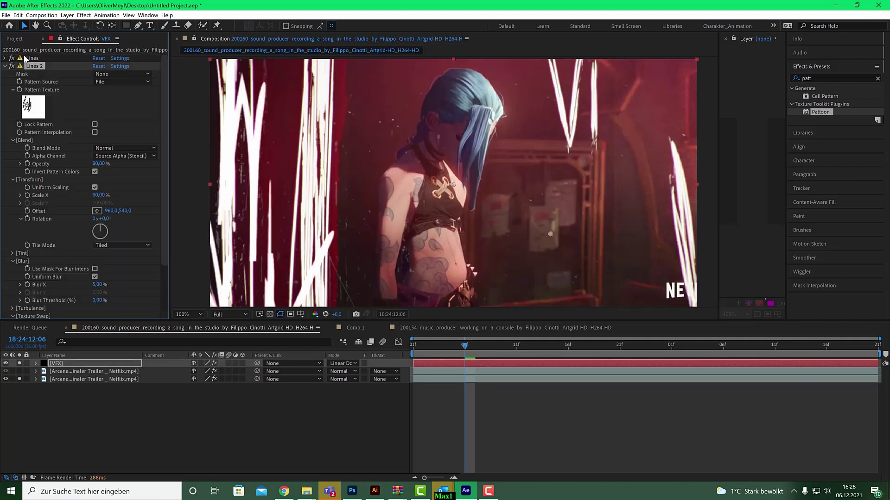
pyautogui.rightClick(46, 68)
pyautogui.click(56, 70)
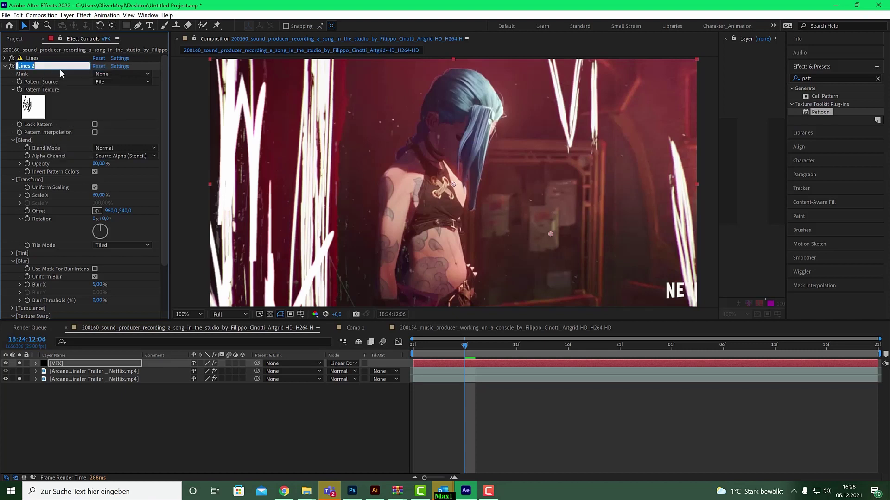
pyautogui.write('Grunge')
# - Set the Grunge effect's pattern texture to the second texture in the [Pattoon] Grunge_Lines folder
pyautogui.click(37, 106)
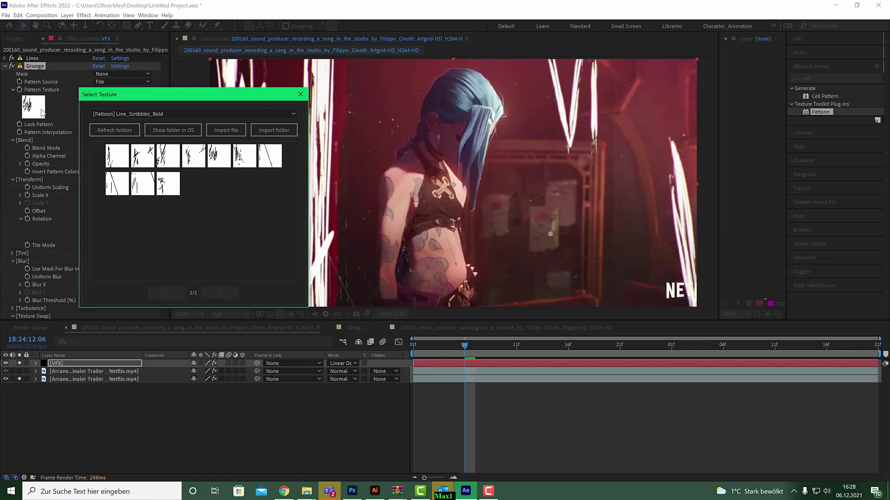
pyautogui.click(159, 114)
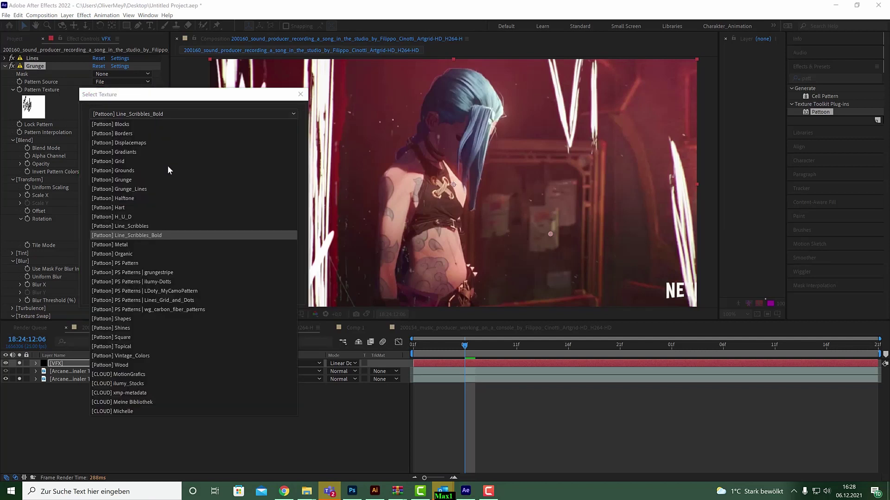
pyautogui.click(172, 190)
pyautogui.click(140, 156)
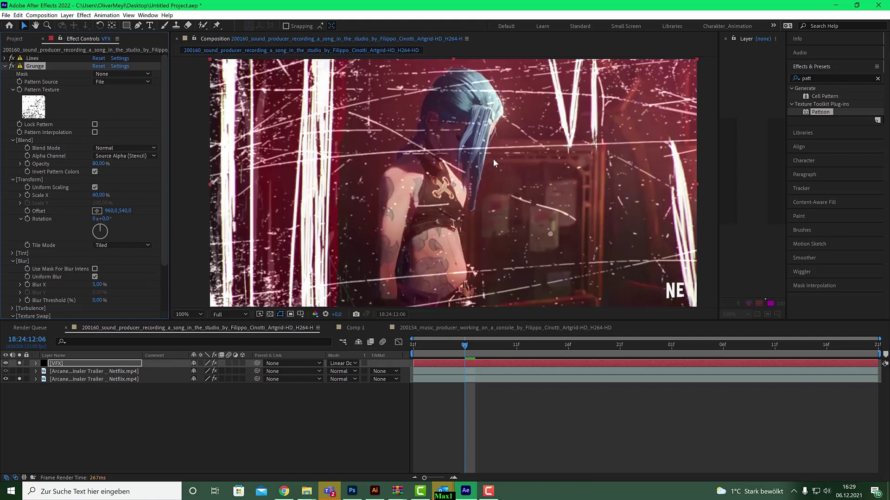
# - Compare the frame with and without the VFX layer by toggling its solo state
pyautogui.press(',')
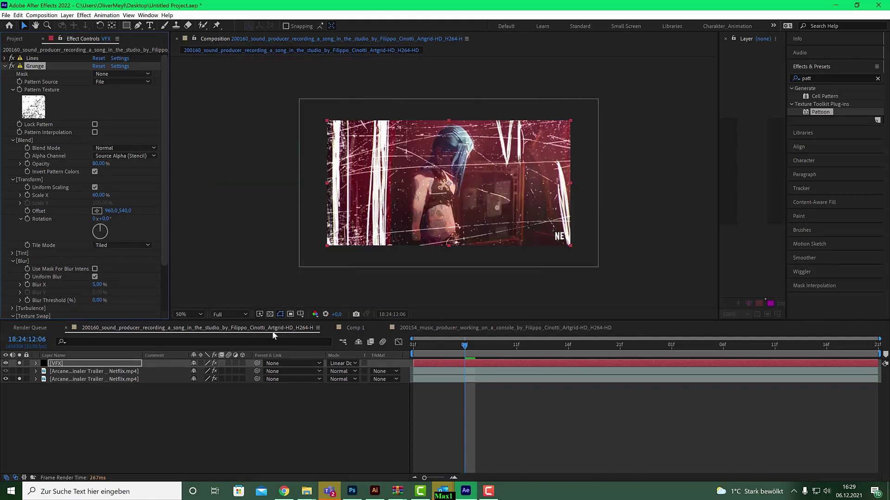
pyautogui.click(19, 363)
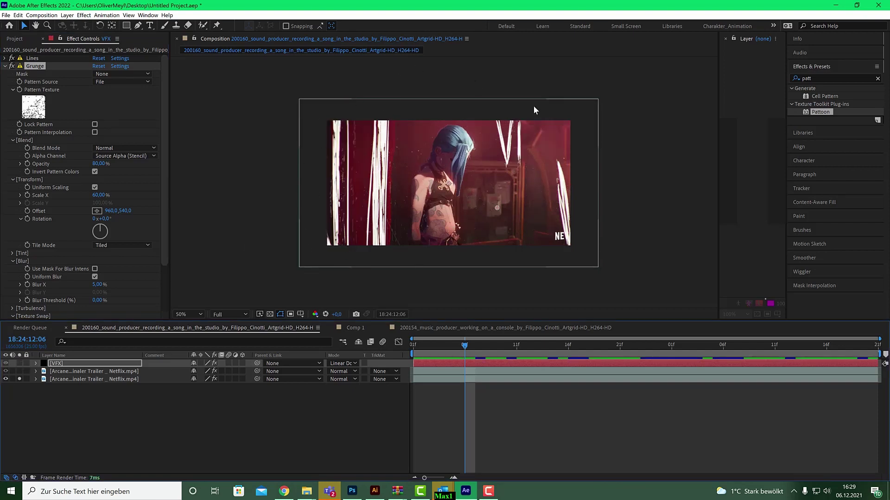
pyautogui.click(19, 363)
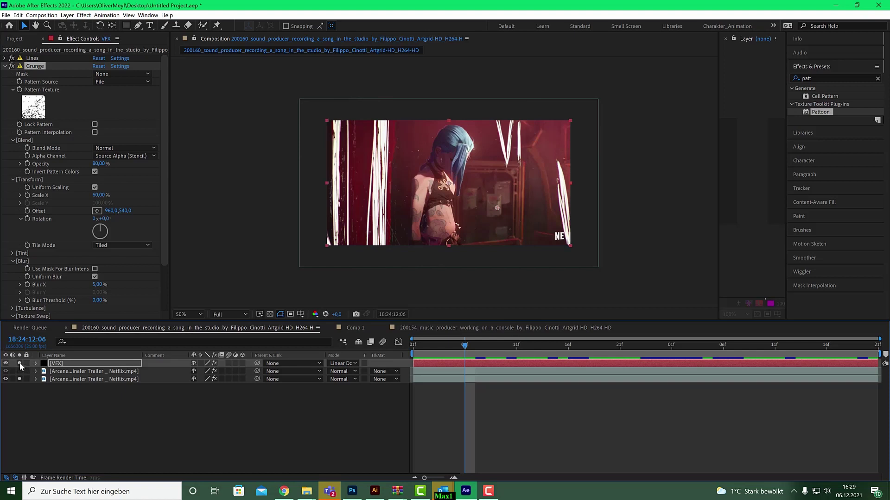
# - Draw a rectangular mask on the VFX layer covering roughly the left half of the frame
pyautogui.click(68, 364)
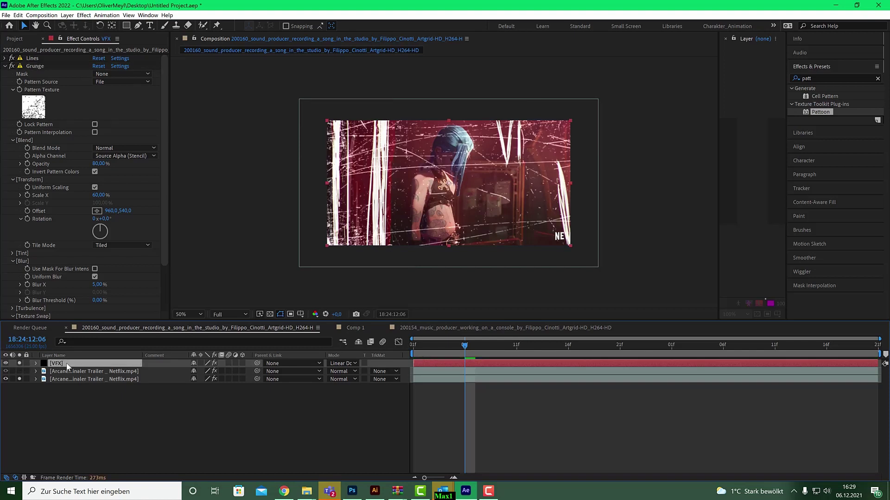
pyautogui.click(129, 27)
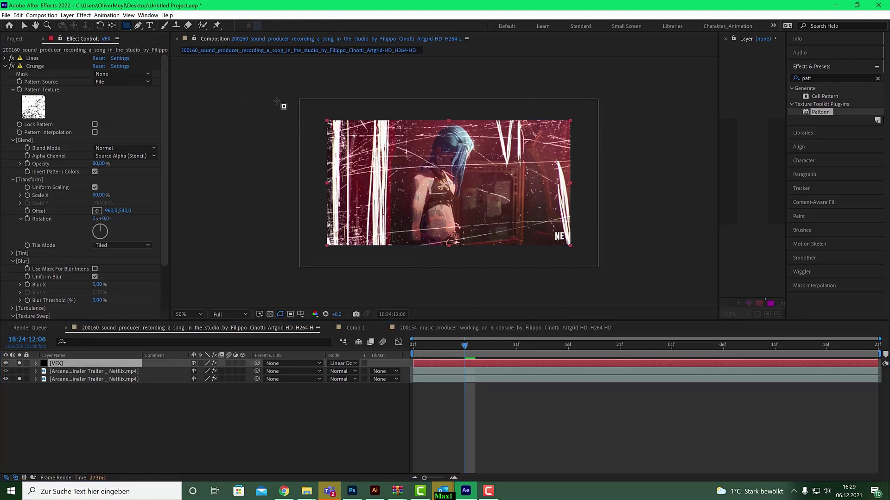
pyautogui.moveTo(274, 93); pyautogui.dragTo(438, 277)
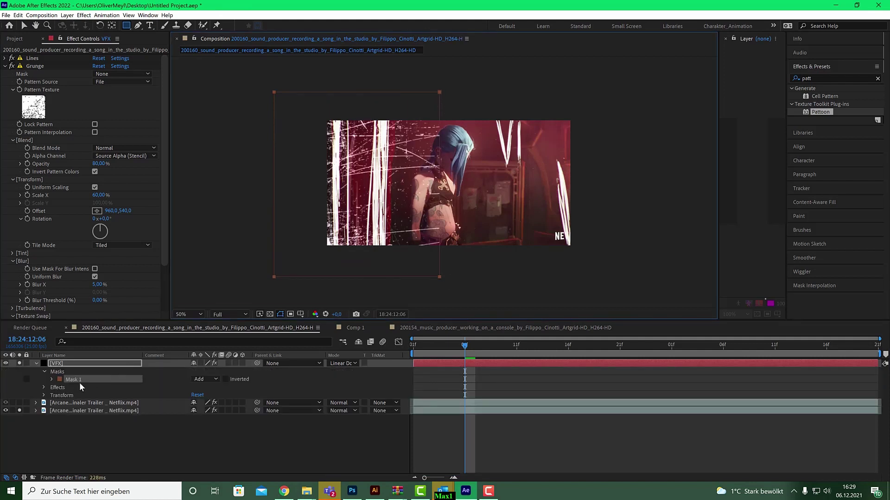
# - Turn off solo on the lower trailer layer and the VFX layer, and move the playhead to 18:24:12:13
pyautogui.moveTo(461, 350)
pyautogui.mouseDown()
pyautogui.moveTo(452, 351)
pyautogui.moveTo(477, 347)
pyautogui.mouseUp()
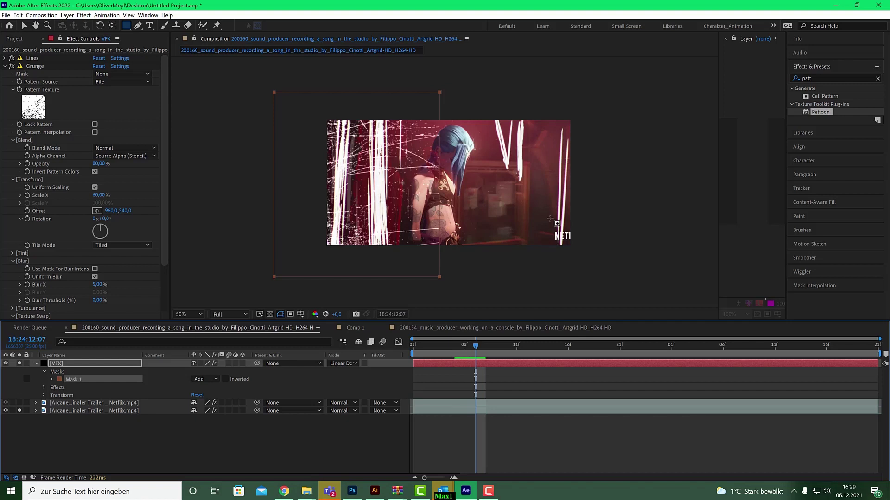
pyautogui.click(20, 410)
pyautogui.click(19, 363)
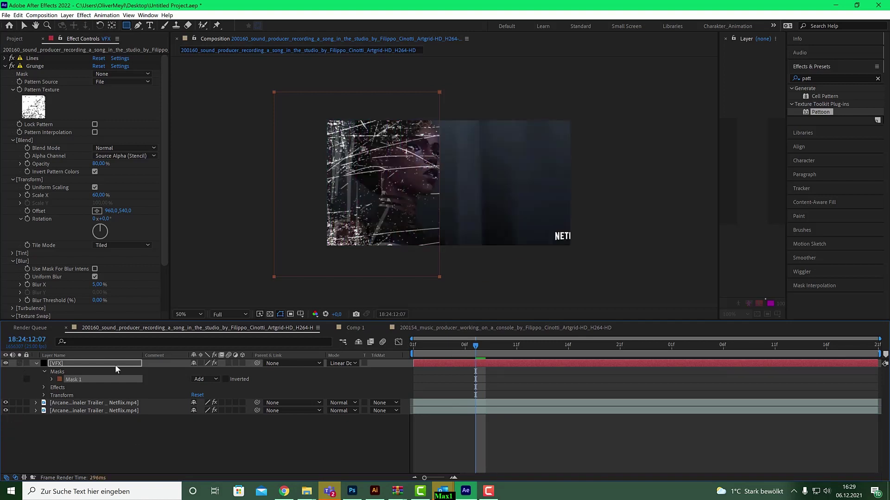
pyautogui.moveTo(478, 358); pyautogui.dragTo(536, 348)
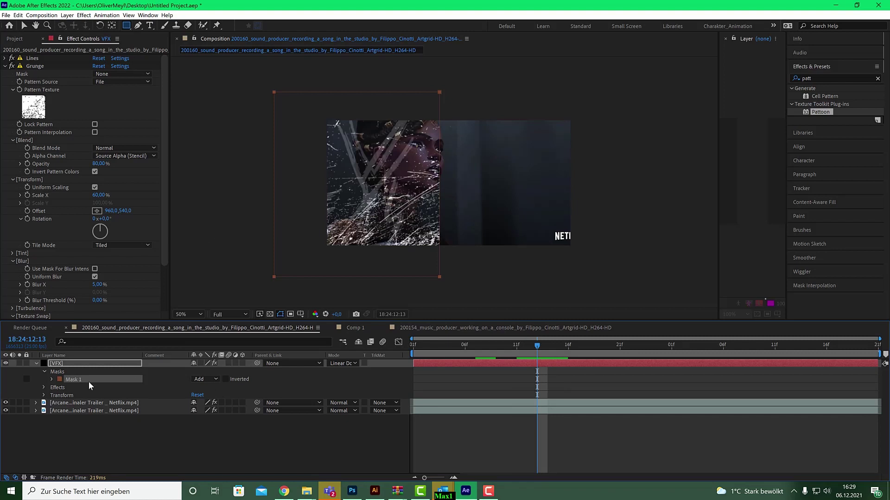
# - Rename the VFX layer's mask to Mask_Grunge
pyautogui.rightClick(75, 379)
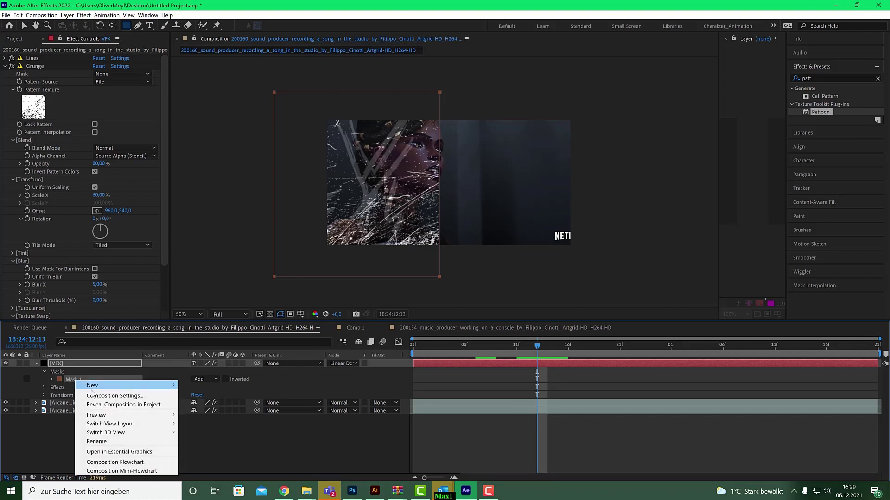
pyautogui.click(108, 442)
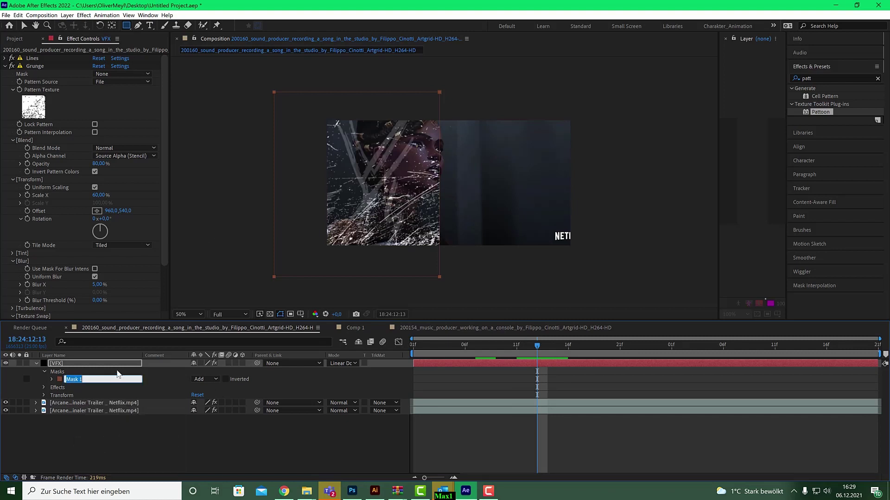
pyautogui.write('Mask_Grunge')
pyautogui.click(128, 460)
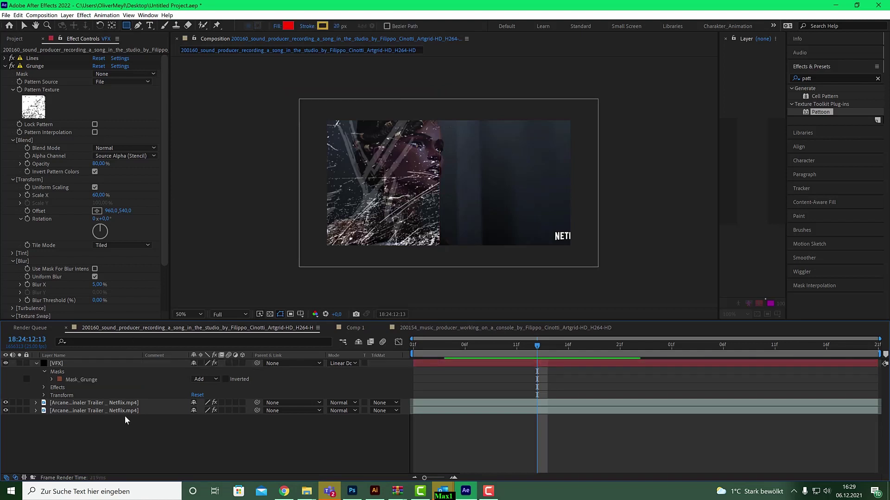
# - Set the Mask_Grunge mode to None and assign it as the mask of the Grunge effect
pyautogui.click(203, 379)
pyautogui.click(212, 390)
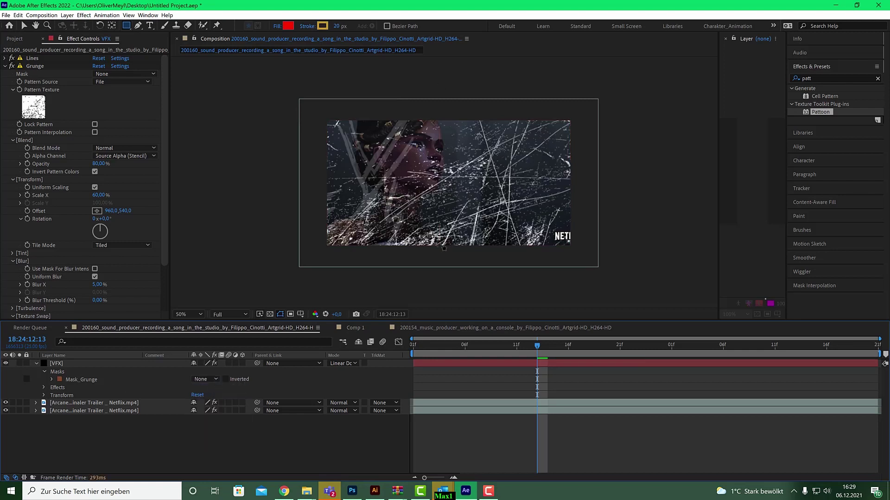
pyautogui.click(94, 74)
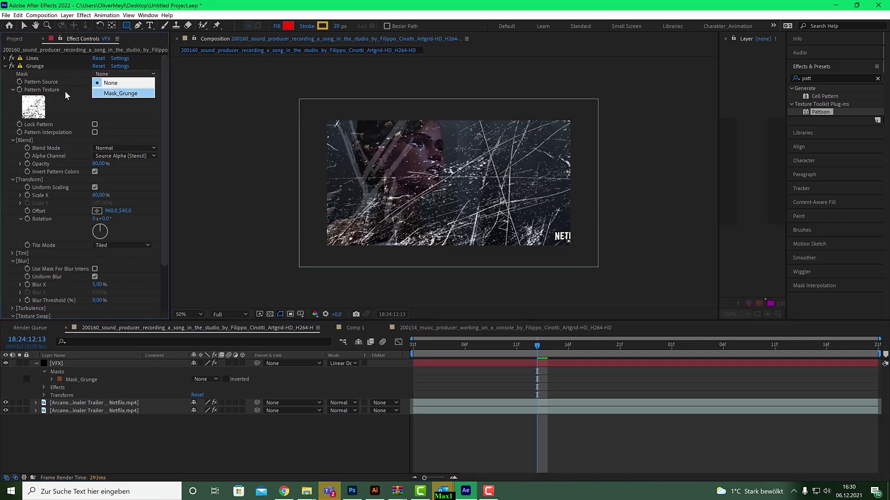
pyautogui.click(133, 94)
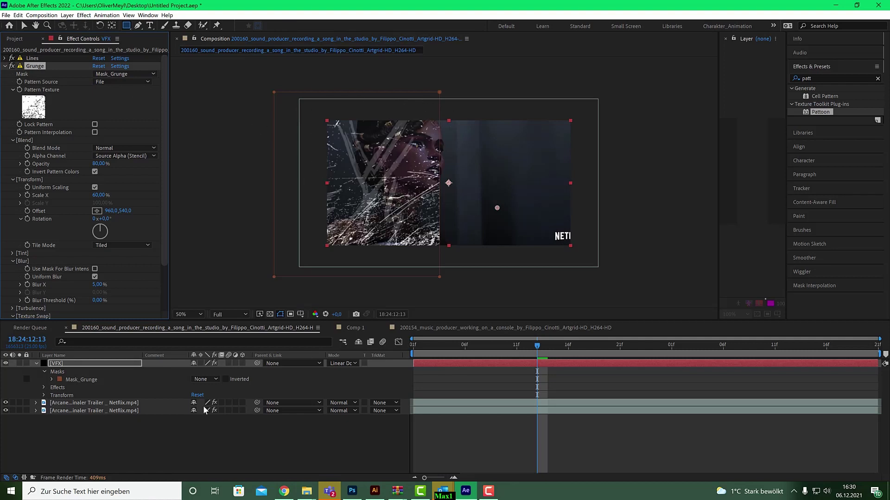
pyautogui.click(75, 380)
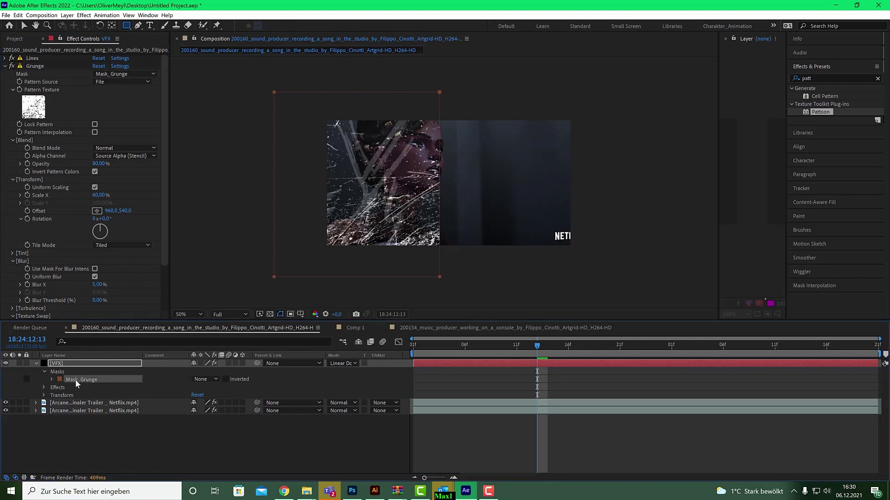
# - Set the feather of Mask_Grunge to 300 pixels
pyautogui.press('m')
pyautogui.press('m')
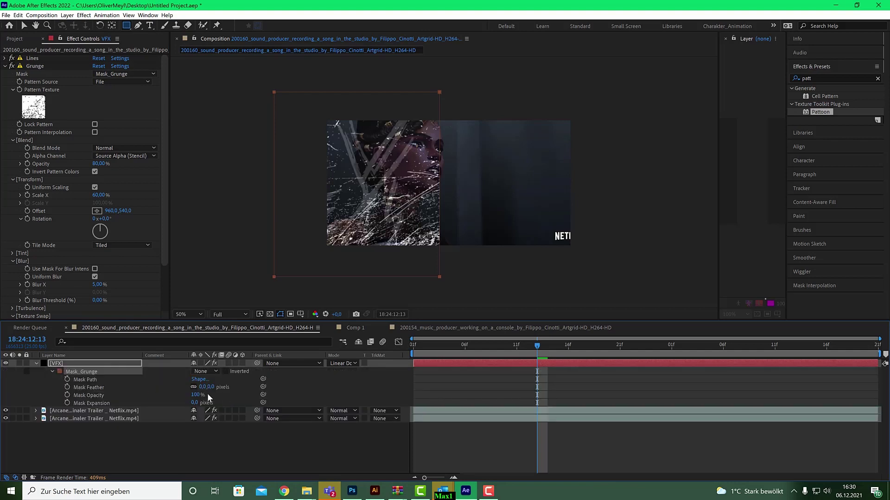
pyautogui.click(211, 387)
pyautogui.write('300')
pyautogui.press('Return')
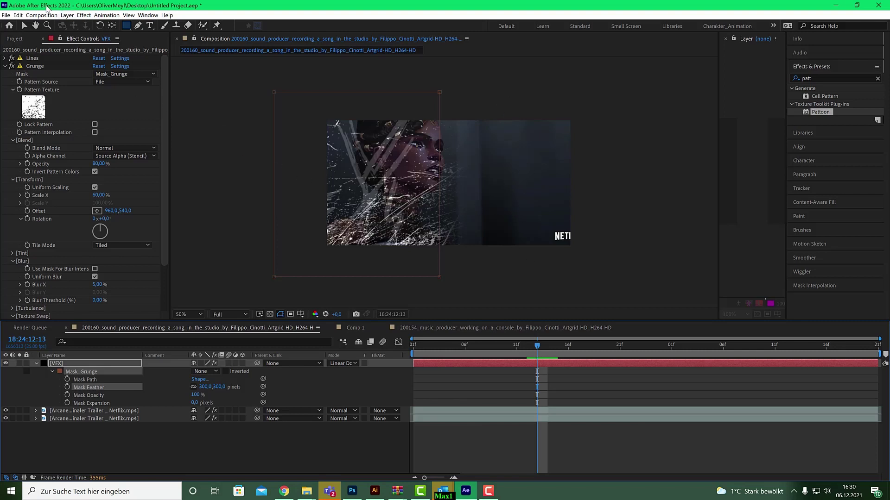
# - Reshape Mask_Grunge by moving its left side beyond the frame's right edge and extending the inner side to cover about the right four fifths
pyautogui.click(26, 25)
pyautogui.click(275, 160)
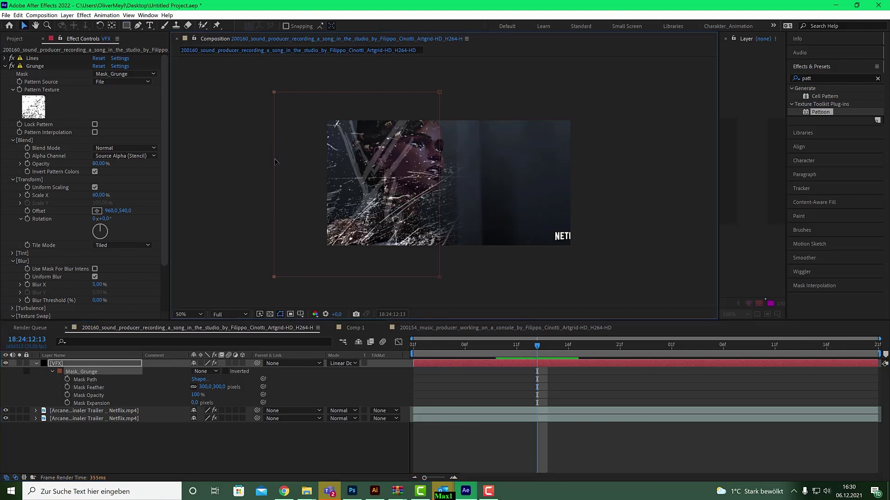
pyautogui.moveTo(274, 159); pyautogui.dragTo(586, 160)
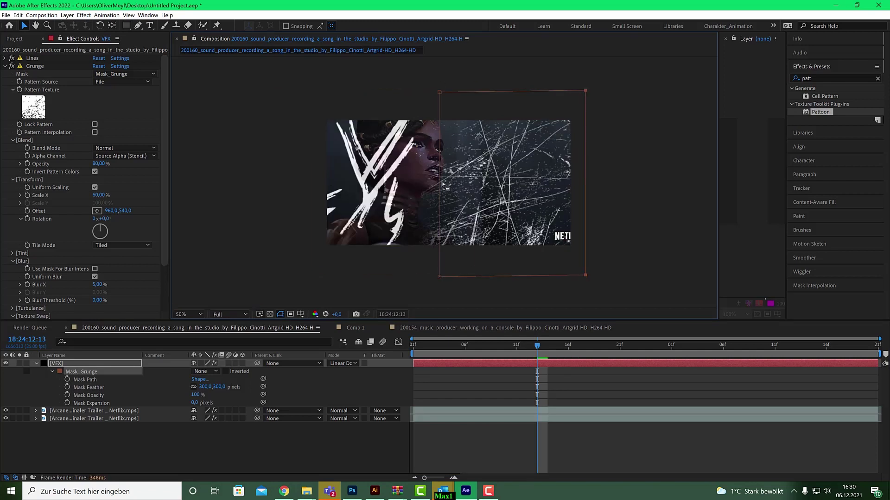
pyautogui.moveTo(443, 184); pyautogui.dragTo(381, 183)
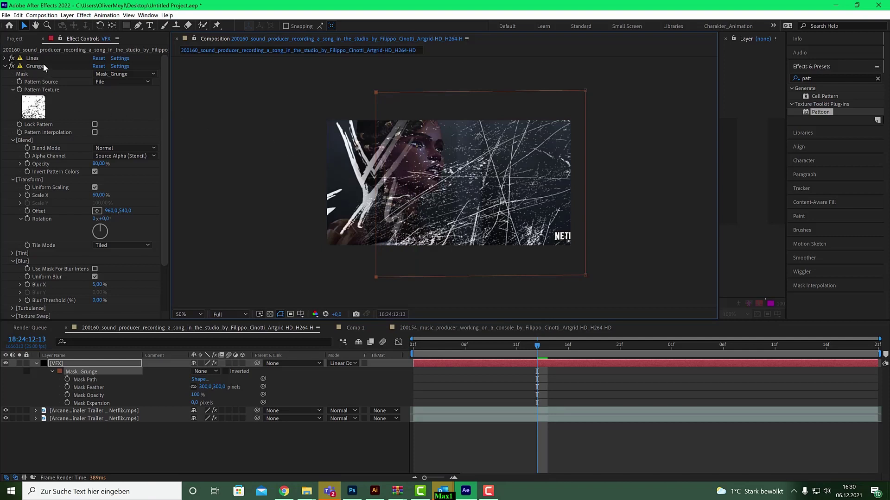
# - Set the Grunge effect's blend mode to Screen and opacity to 15%, narrowing Mask_Grunge to roughly the right third of the frame
pyautogui.click(123, 149)
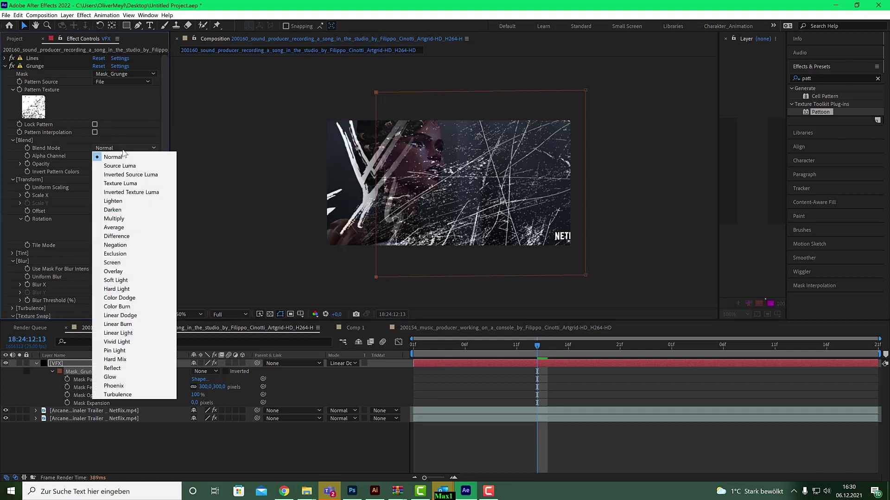
pyautogui.click(149, 263)
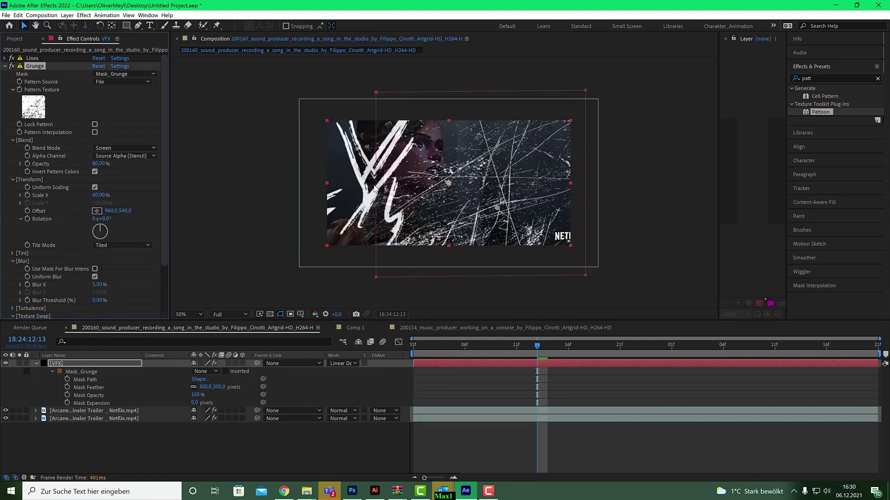
pyautogui.moveTo(376, 185); pyautogui.dragTo(500, 184)
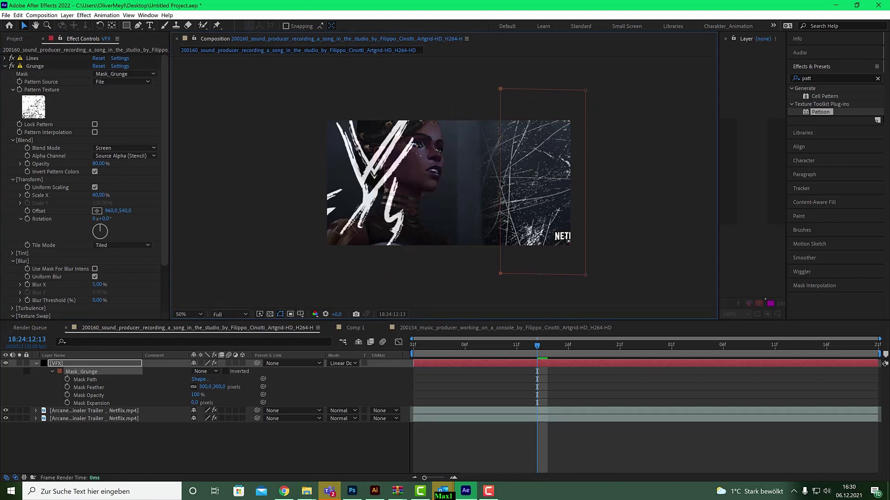
pyautogui.click(101, 163)
pyautogui.write('15')
pyautogui.press('Return')
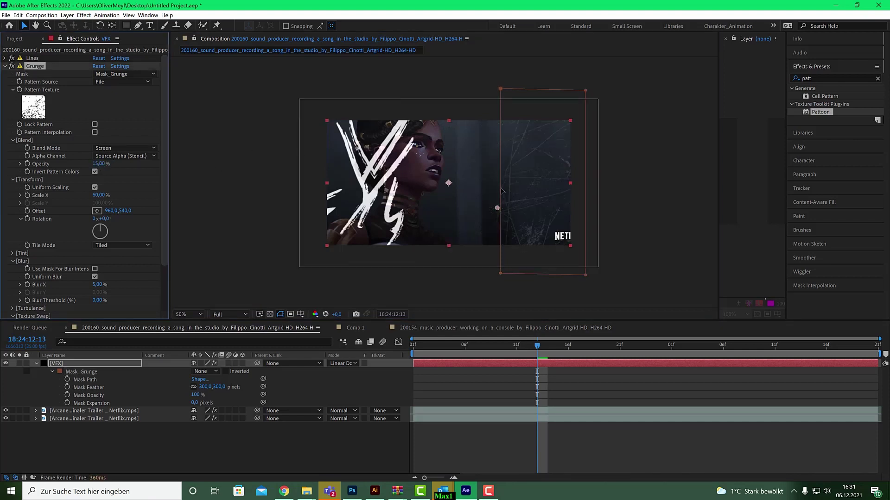
pyautogui.moveTo(501, 189); pyautogui.dragTo(485, 190)
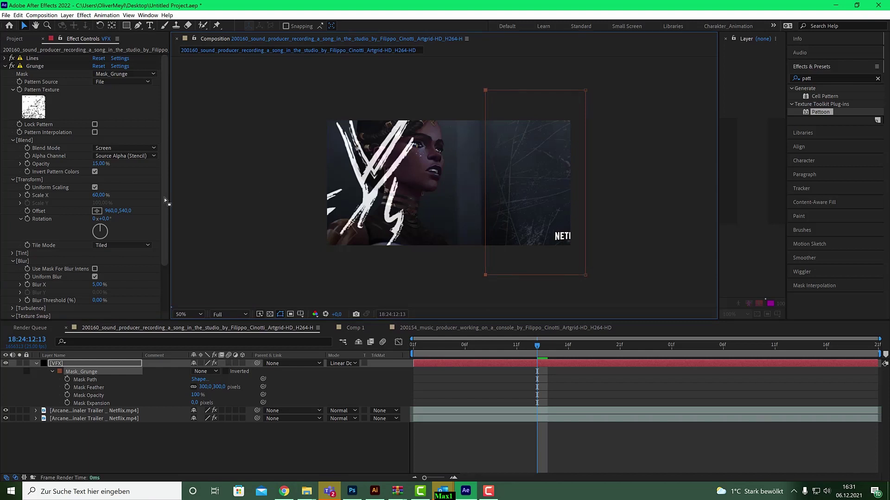
# - Check the Grunge effect's texture swap settings and the textures in its Grunge_Lines folder
pyautogui.scroll(-3, 46, 272)
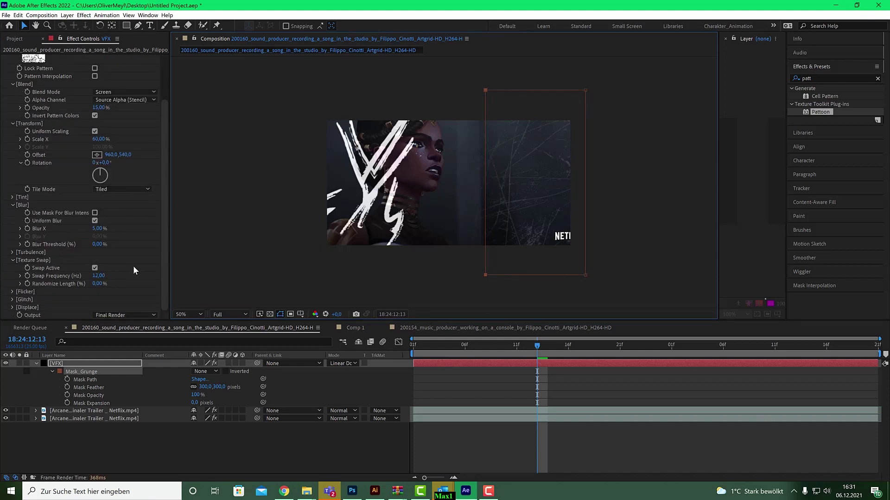
pyautogui.scroll(3, 98, 231)
pyautogui.click(34, 109)
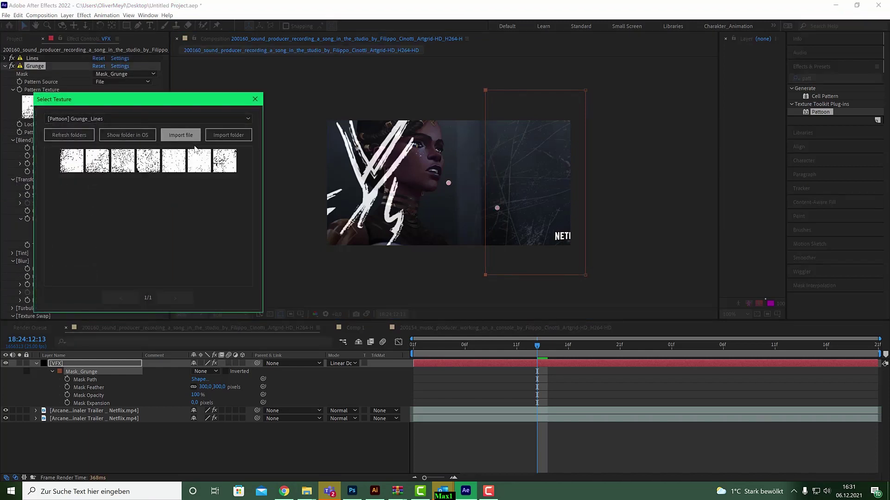
pyautogui.click(254, 99)
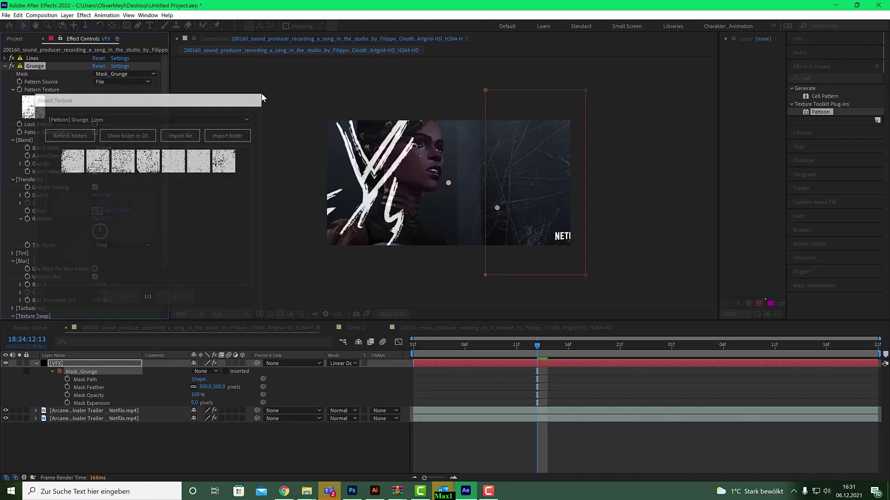
# - Play back the composition from its start to check the masked Grunge effect, and return the playhead to 18:24:12:02
pyautogui.press('Home')
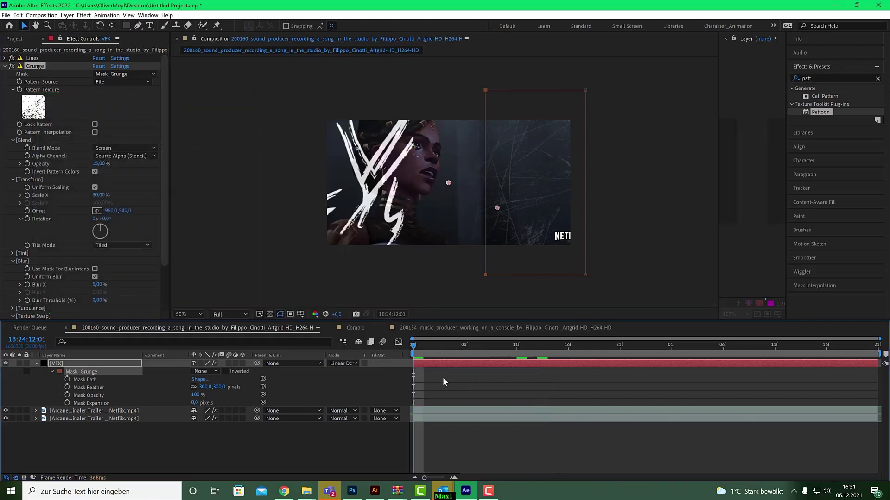
pyautogui.press('space')
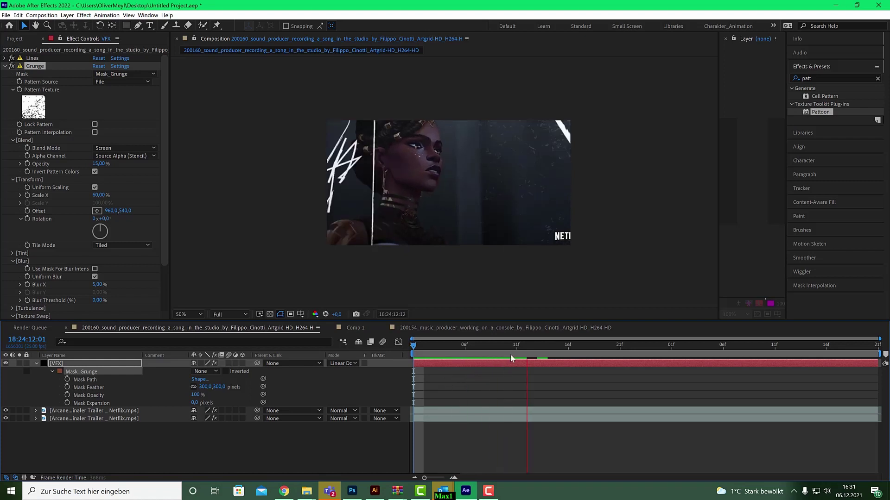
pyautogui.moveTo(452, 347); pyautogui.dragTo(423, 346)
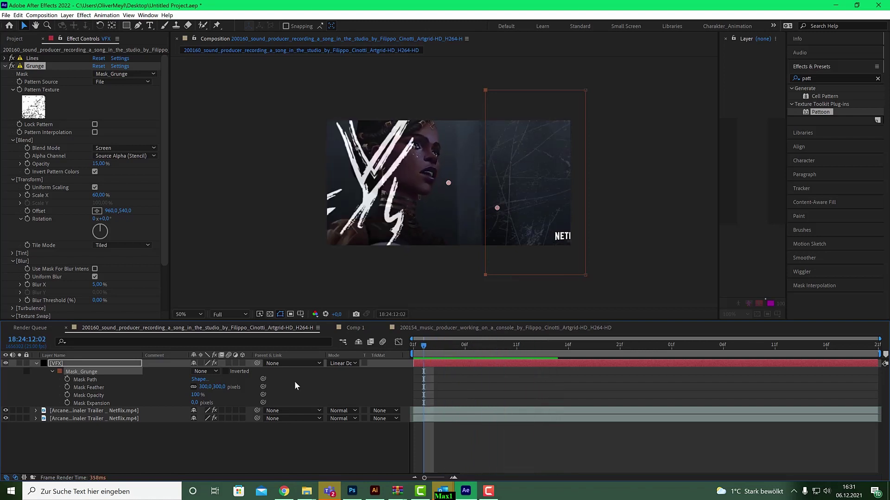
# - Solo the lower trailer layer and scrub its original scribble animation, stopping at 18:24:12:04
pyautogui.click(19, 418)
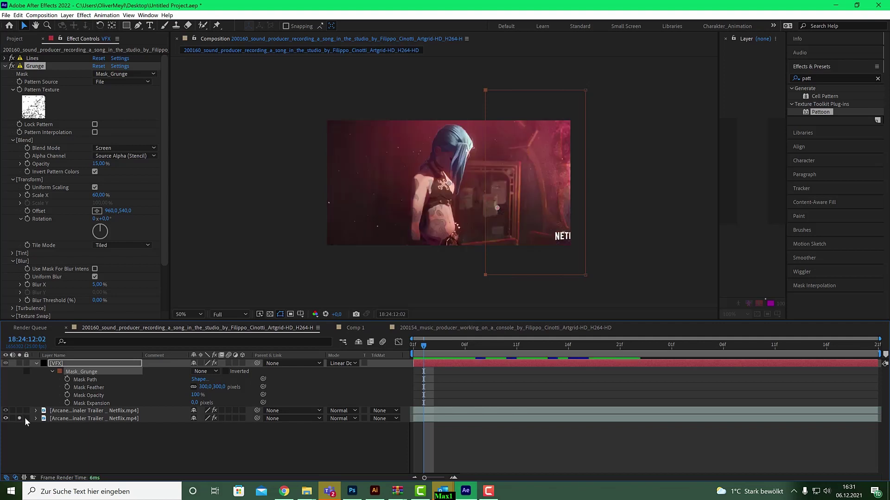
pyautogui.moveTo(422, 346); pyautogui.dragTo(474, 346)
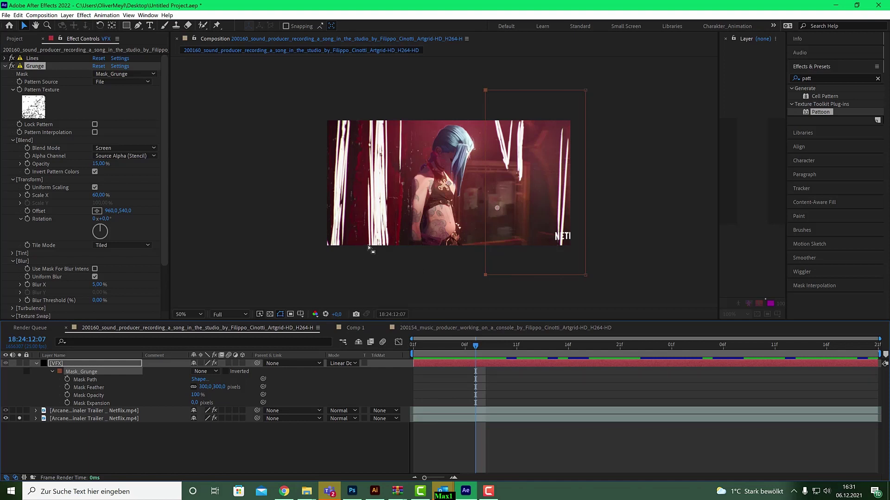
pyautogui.moveTo(473, 346); pyautogui.dragTo(445, 346)
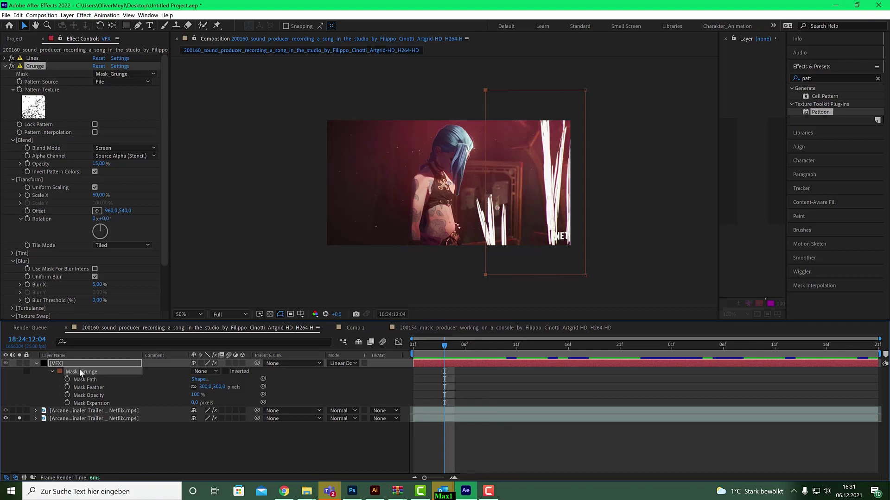
# - Solo the VFX layer and turn off solo on the lower trailer layer
pyautogui.press('Return')
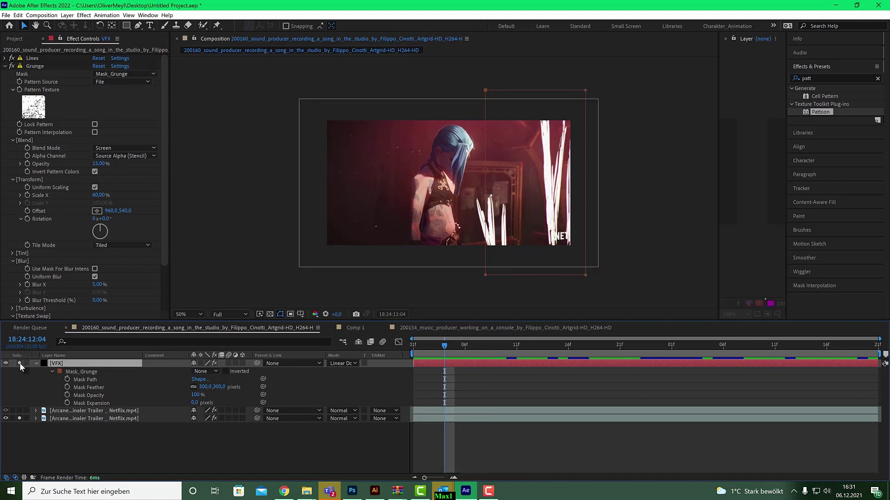
pyautogui.click(20, 363)
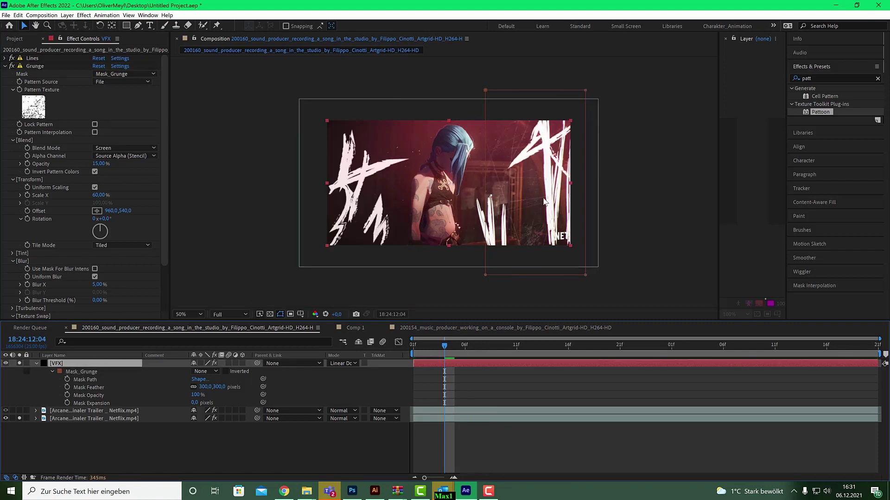
pyautogui.click(19, 419)
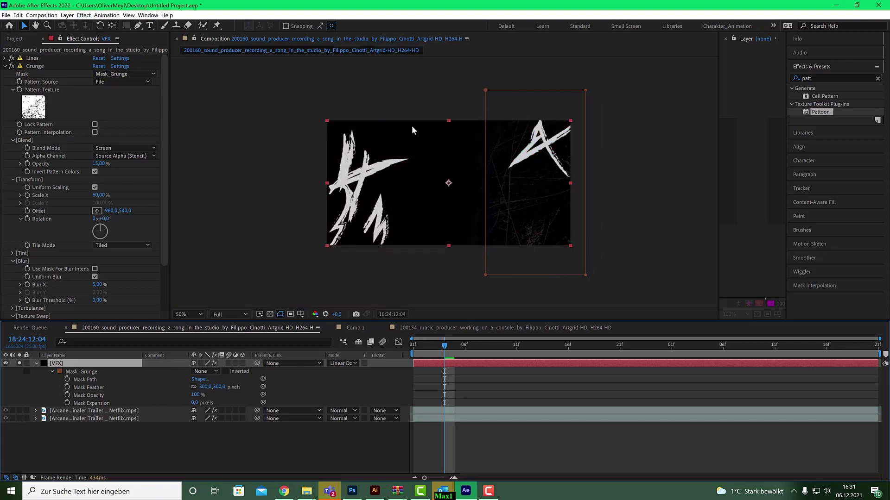
# - Duplicate the Grunge effect on the VFX layer and rename the copy to Borders
pyautogui.click(5, 67)
pyautogui.click(57, 66)
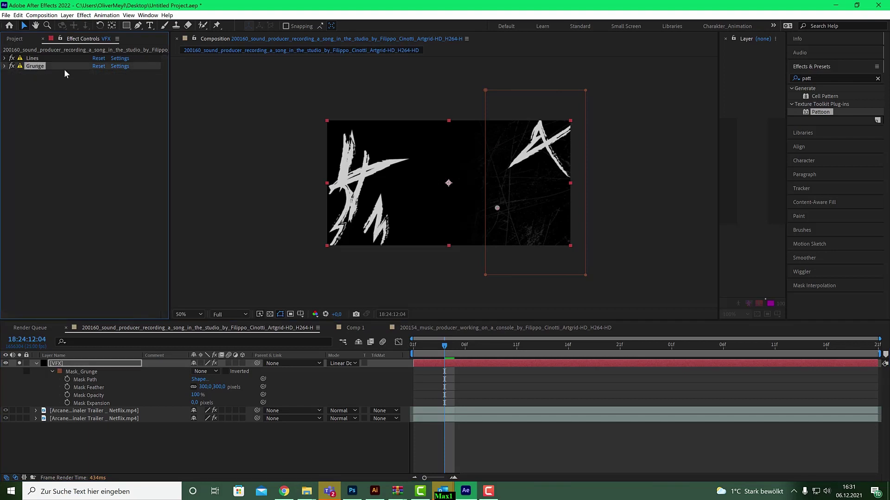
pyautogui.hotkey('ctrl', 'd')
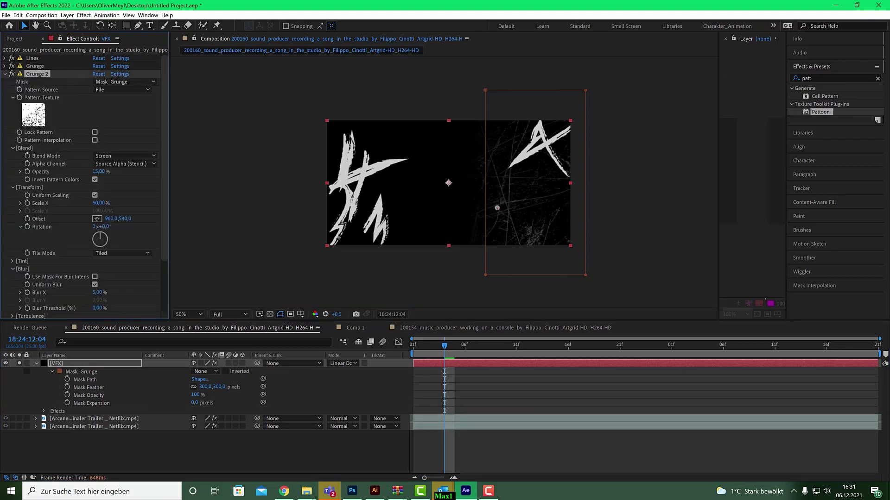
pyautogui.rightClick(44, 73)
pyautogui.click(59, 79)
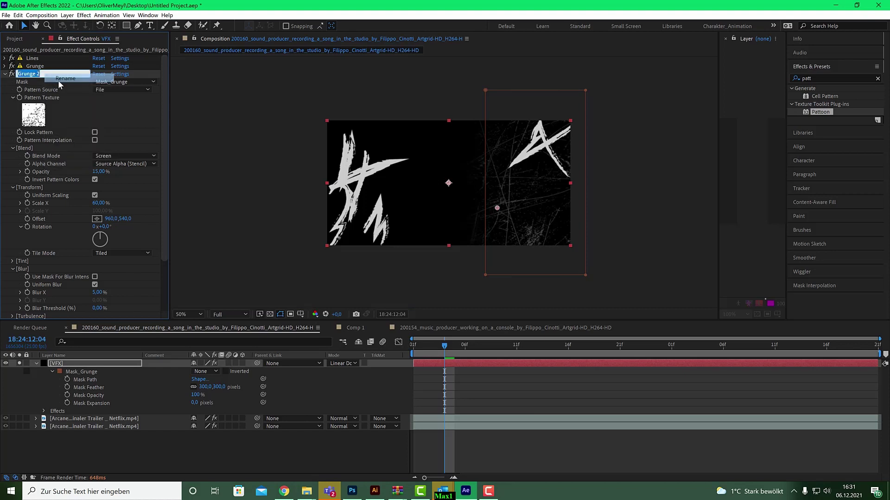
pyautogui.write('Borde')
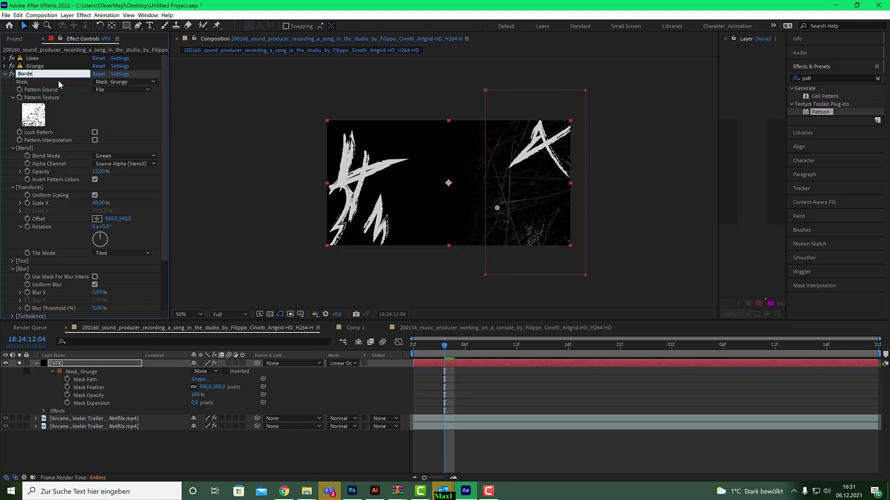
pyautogui.write('rs')
pyautogui.press('Return')
# - Replace the Borders effect's pattern texture with the first texture from the [Pattoon] Borders folder
pyautogui.click(30, 111)
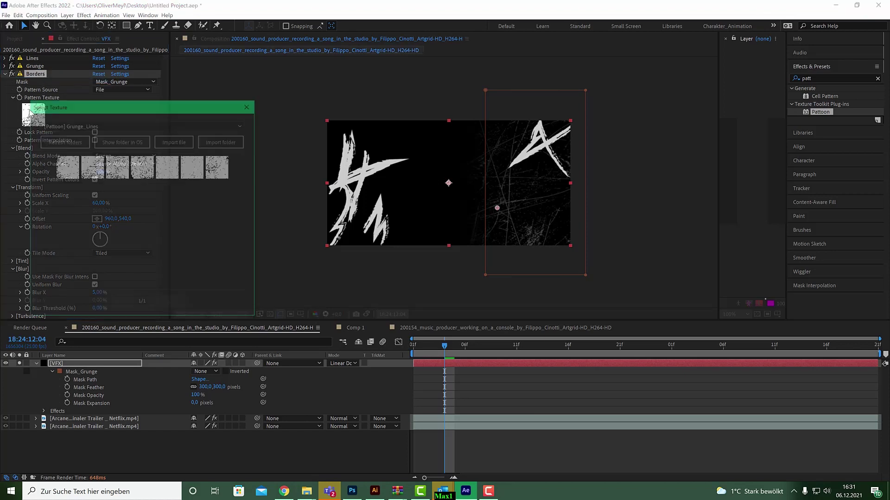
pyautogui.click(113, 122)
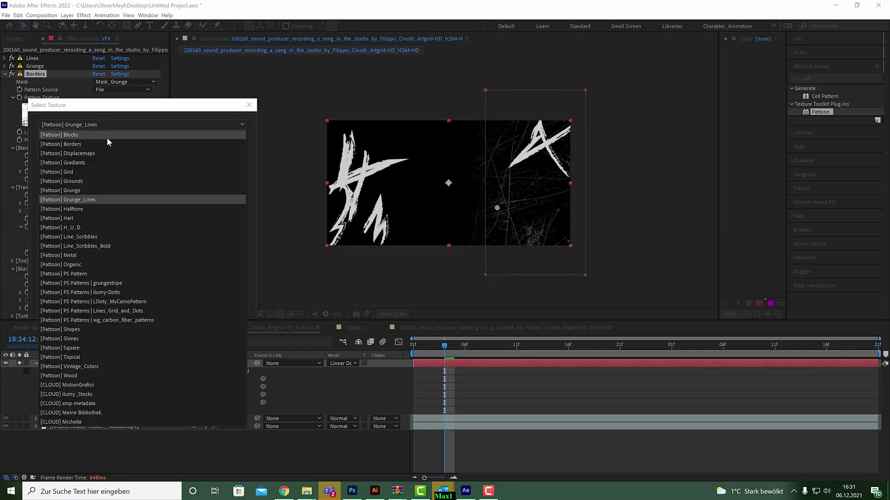
pyautogui.click(105, 142)
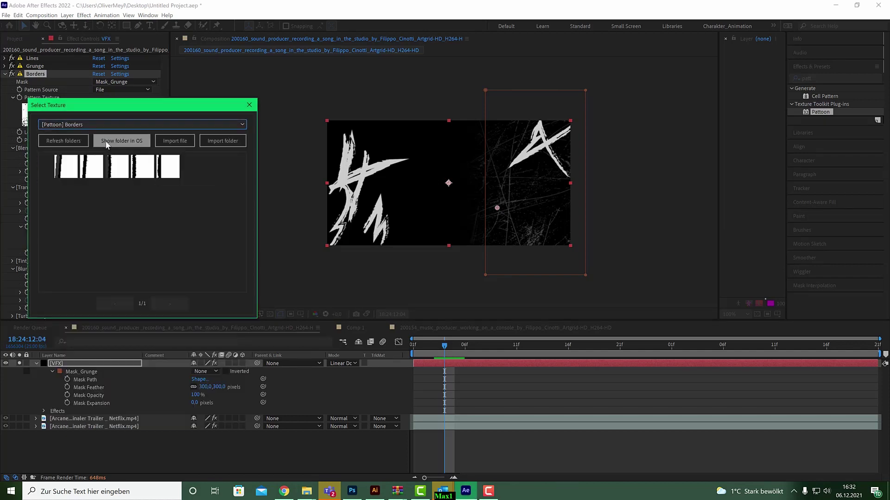
pyautogui.click(59, 170)
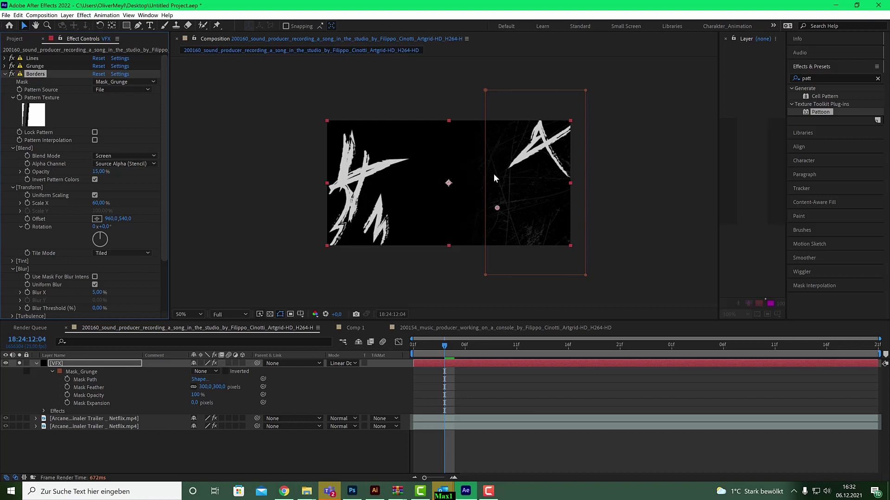
# - Set the Borders effect's mask to None and its rotation to 180°
pyautogui.click(124, 82)
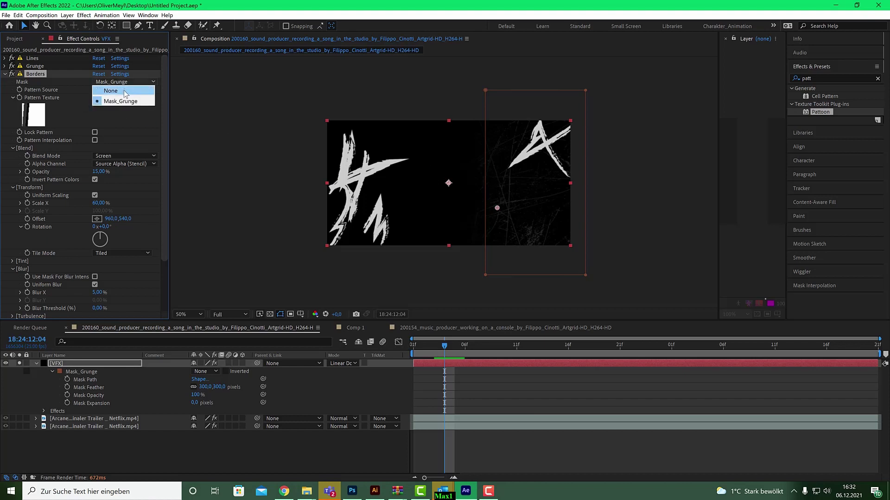
pyautogui.click(123, 89)
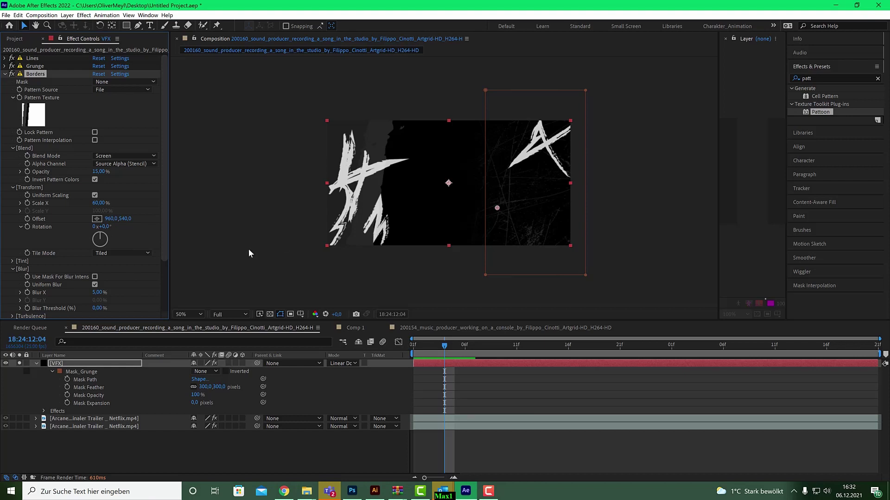
pyautogui.click(105, 226)
pyautogui.write('180')
pyautogui.press('Return')
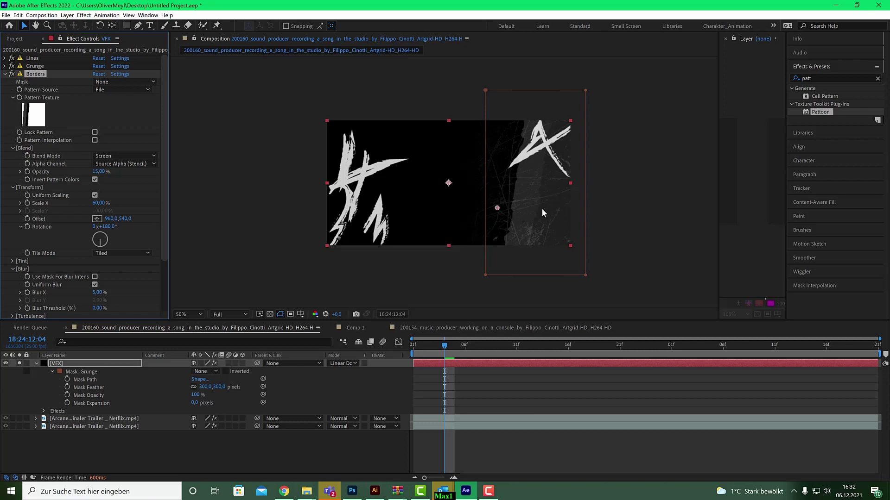
# - Compare the VFX layer against the lower trailer layer, and solo the upper trailer layer instead of the lower one
pyautogui.click(19, 426)
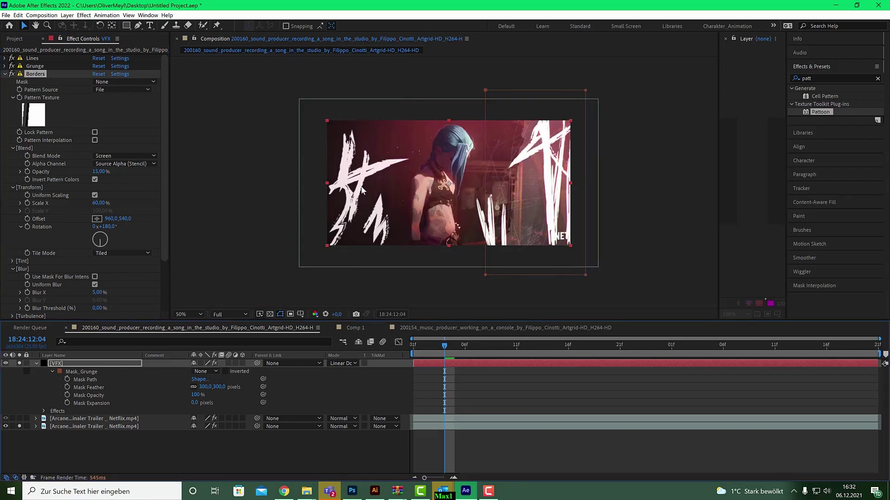
pyautogui.click(20, 425)
pyautogui.click(19, 418)
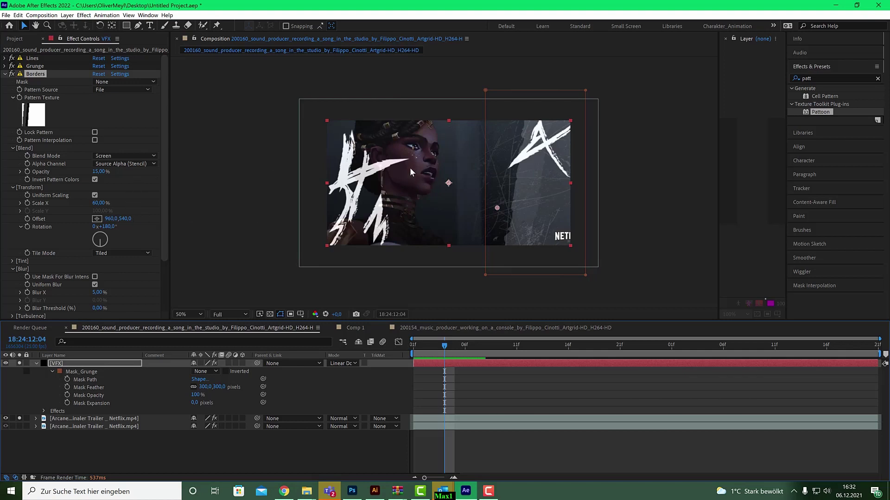
# - Sample a tint color for the Borders effect from the trailer picture and adjust it to a muted purple, #774969
pyautogui.click(12, 268)
pyautogui.click(13, 261)
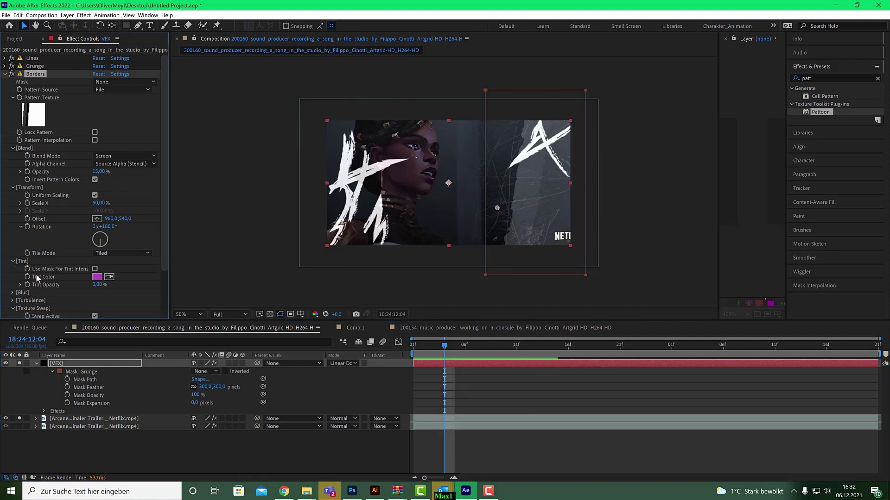
pyautogui.click(109, 277)
pyautogui.click(417, 161)
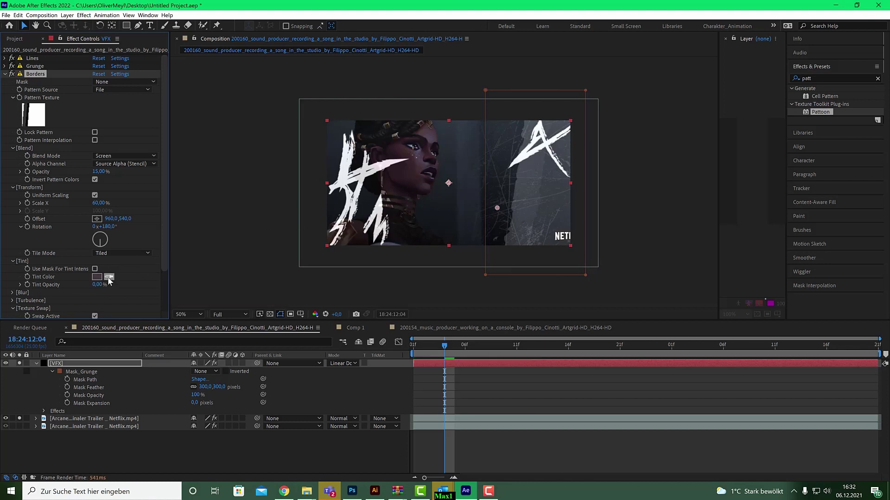
pyautogui.click(97, 277)
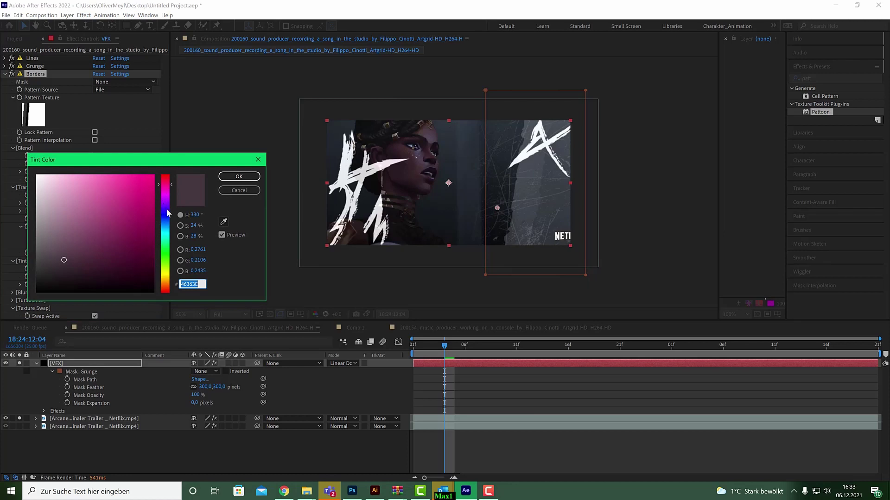
pyautogui.moveTo(164, 281); pyautogui.dragTo(175, 188)
pyautogui.moveTo(70, 269)
pyautogui.mouseDown()
pyautogui.moveTo(90, 238)
pyautogui.moveTo(80, 238)
pyautogui.mouseUp()
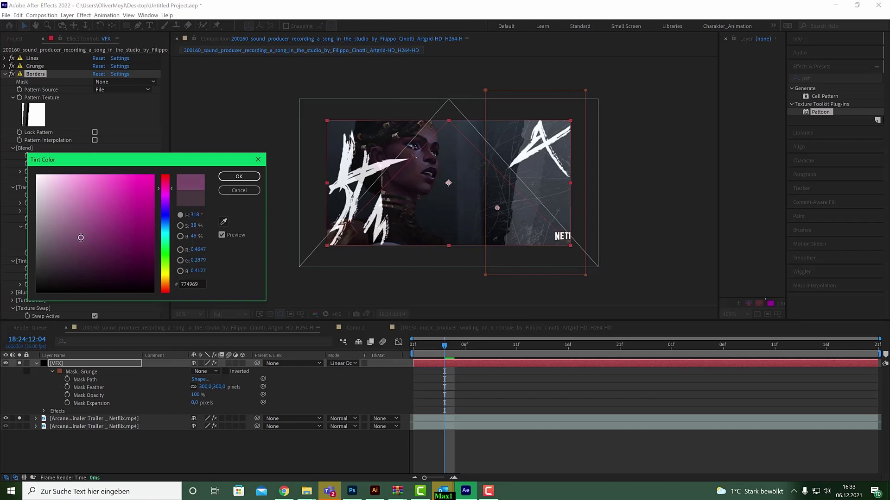
pyautogui.click(241, 179)
pyautogui.press('.')
pyautogui.press('.')
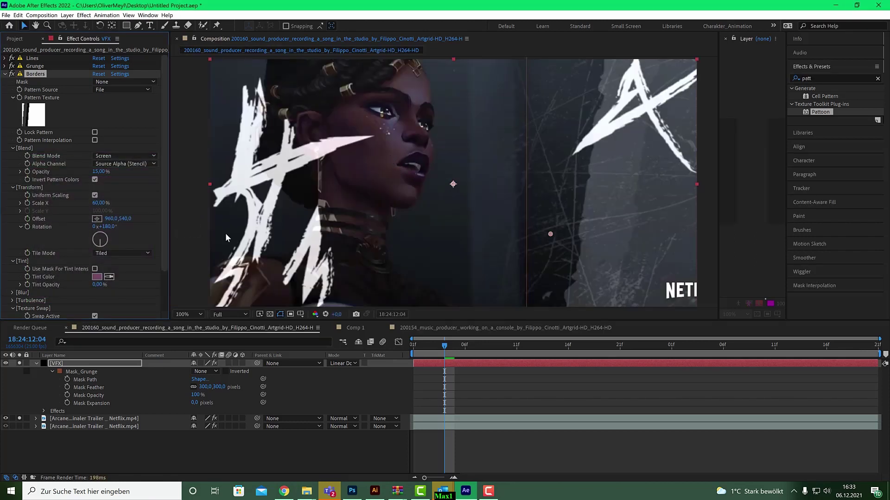
# - Resample the Borders effect's tint color from the trailer picture and shift it to a more saturated dark plum, about #542739
pyautogui.click(109, 276)
pyautogui.click(411, 74)
pyautogui.click(97, 277)
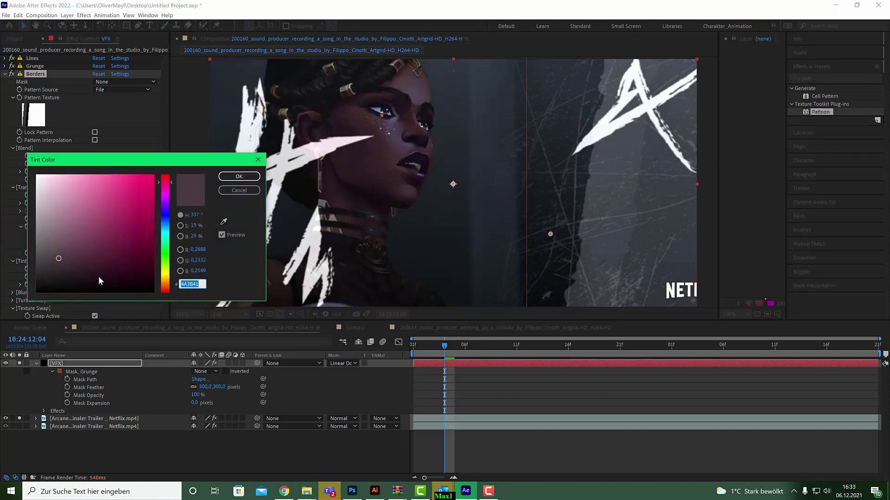
pyautogui.moveTo(59, 259); pyautogui.dragTo(89, 255)
pyautogui.moveTo(92, 255); pyautogui.dragTo(100, 250)
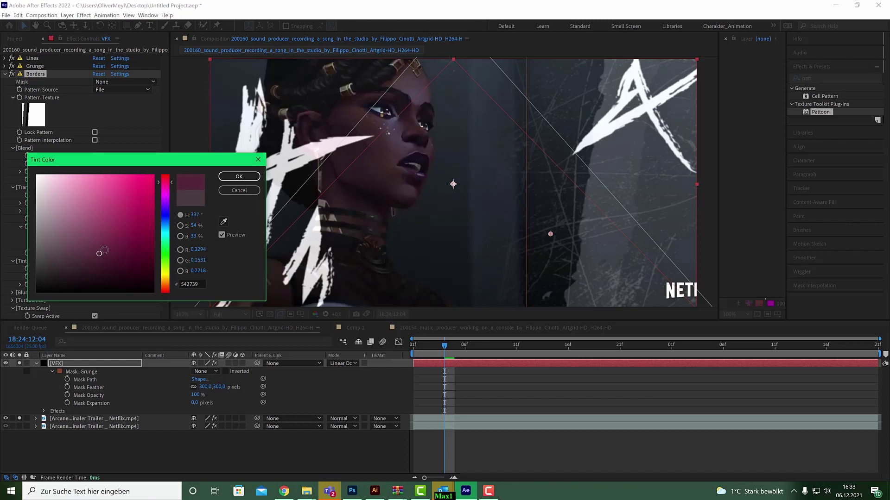
pyautogui.click(239, 176)
# - Raise the Borders effect's tint opacity to 100% and its blend opacity to 36%
pyautogui.moveTo(102, 288); pyautogui.dragTo(249, 274)
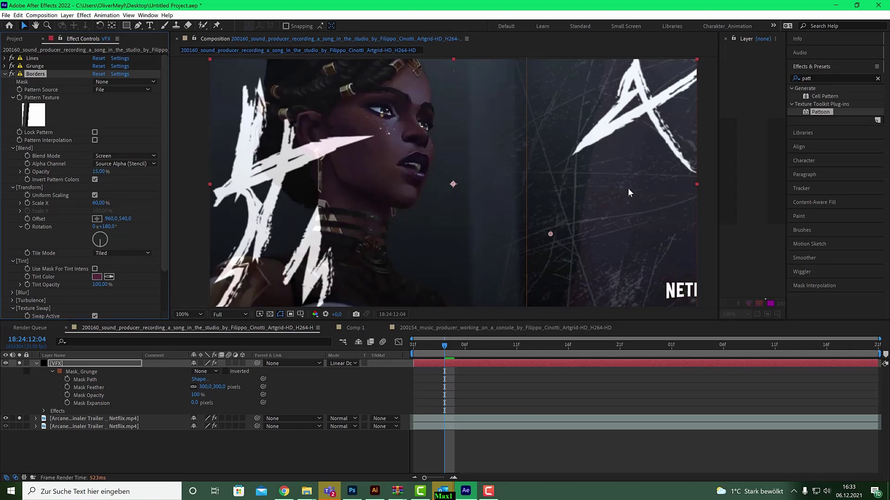
pyautogui.scroll(2, 641, 199)
pyautogui.scroll(-3, 650, 198)
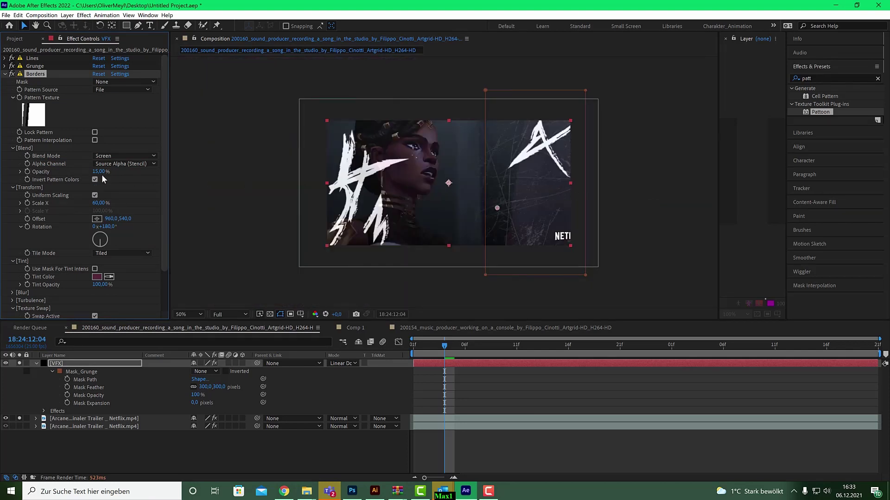
pyautogui.moveTo(100, 172); pyautogui.dragTo(111, 171)
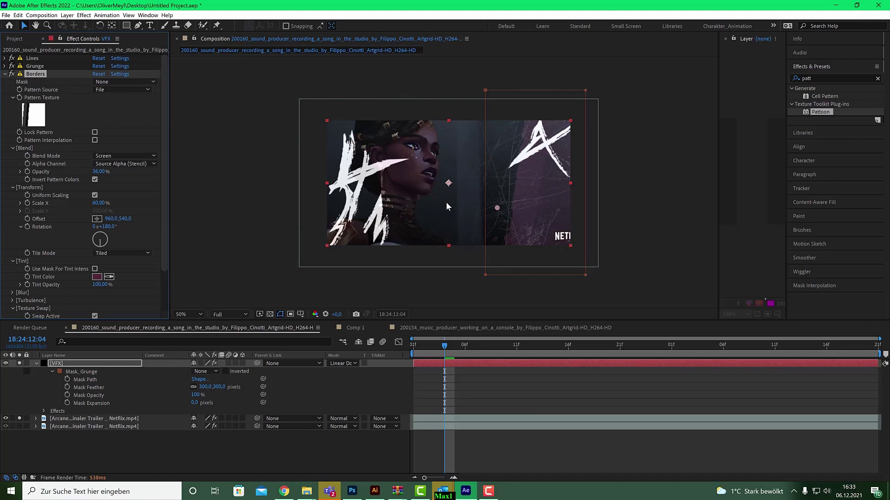
pyautogui.scroll(2, 446, 202)
pyautogui.scroll(-2, 446, 202)
# - Preview the opening frames of the composition to check how the tinted border swaps textures
pyautogui.moveTo(445, 346); pyautogui.dragTo(421, 351)
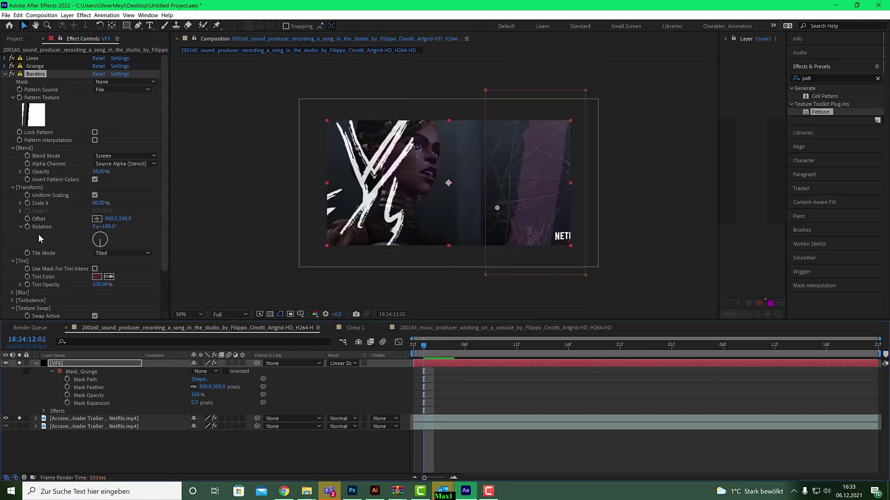
pyautogui.scroll(-2, 107, 277)
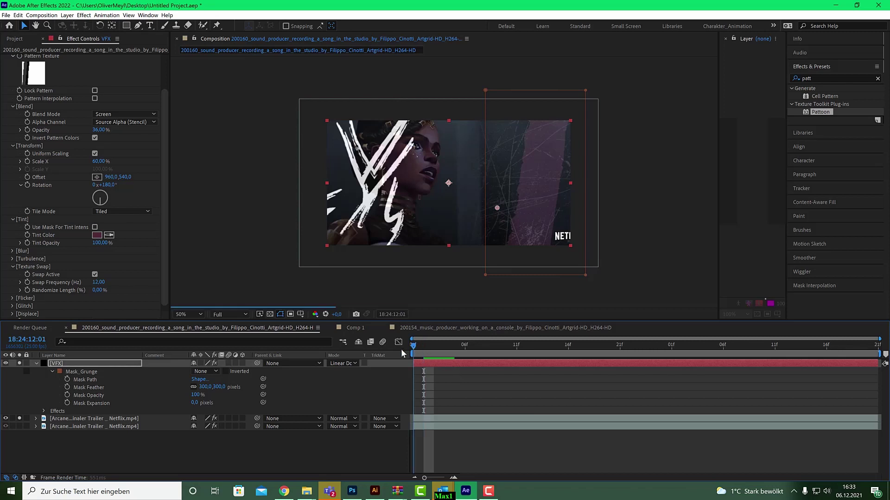
pyautogui.press('space')
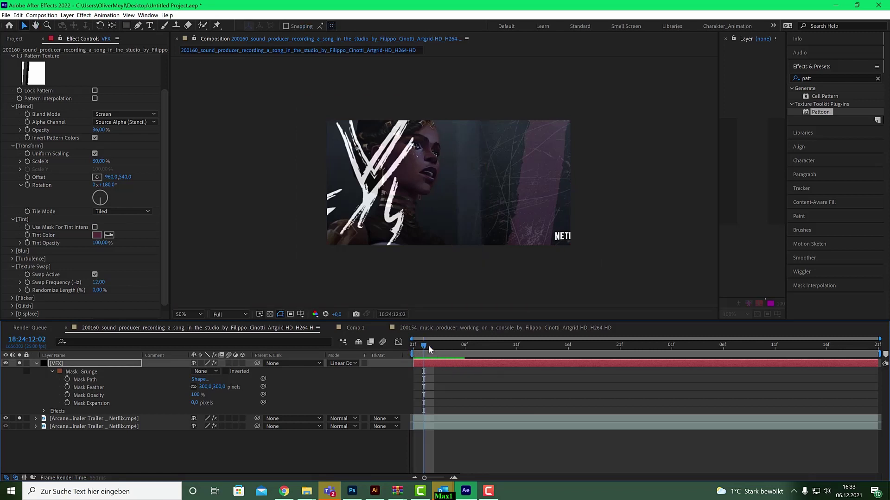
pyautogui.press('space')
pyautogui.moveTo(414, 347); pyautogui.dragTo(454, 359)
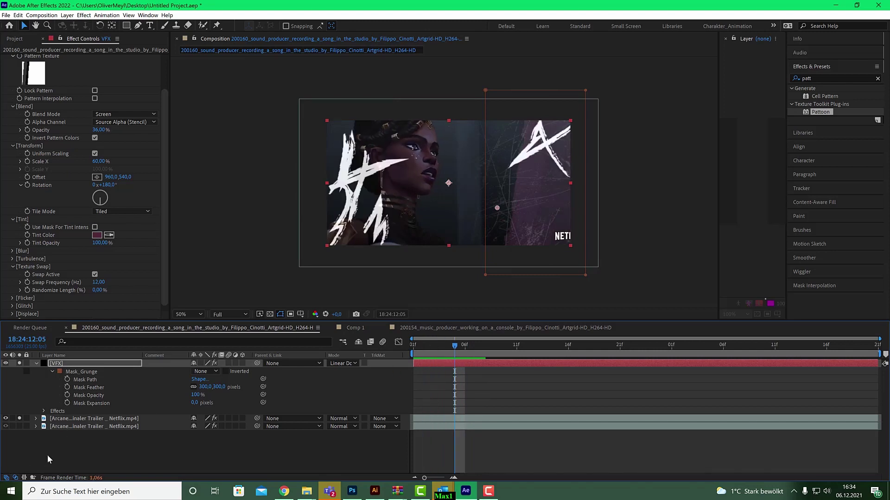
# - Solo only the lower trailer layer and scrub through its frames to study the reference scribbles and border
pyautogui.click(19, 427)
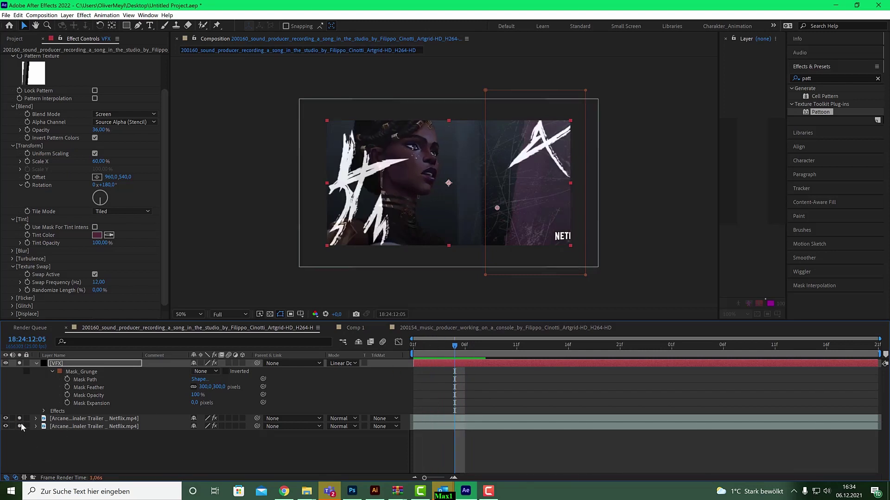
pyautogui.click(20, 364)
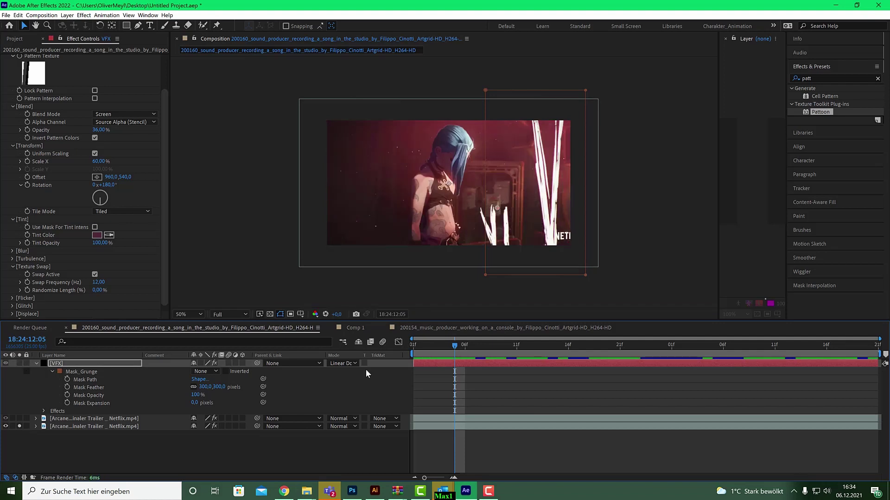
pyautogui.moveTo(468, 344); pyautogui.dragTo(499, 346)
pyautogui.press('/')
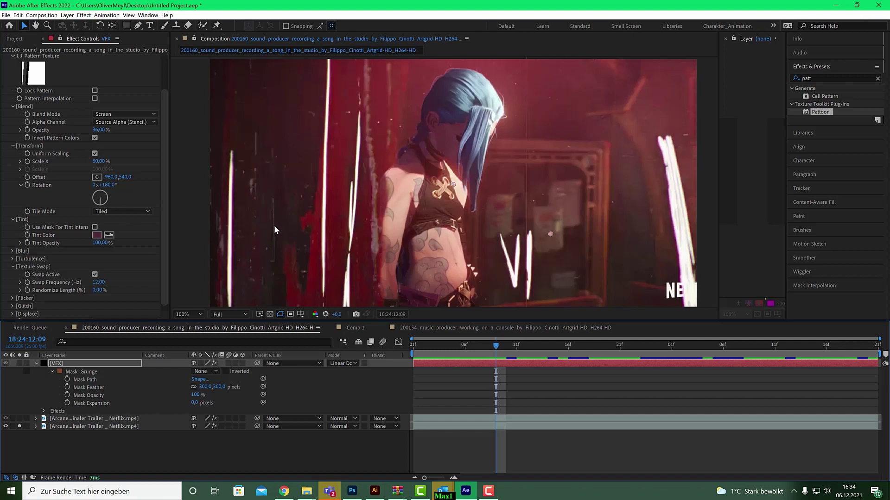
pyautogui.press(',')
pyautogui.press(',')
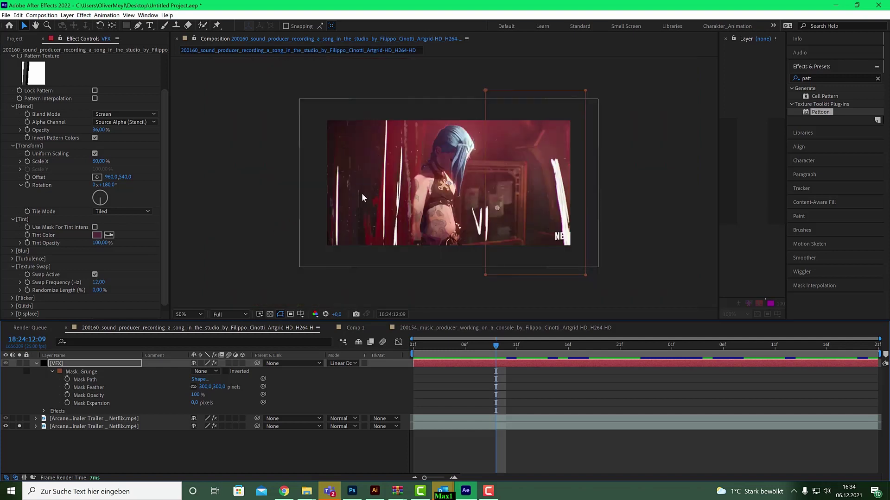
pyautogui.moveTo(496, 345); pyautogui.dragTo(475, 345)
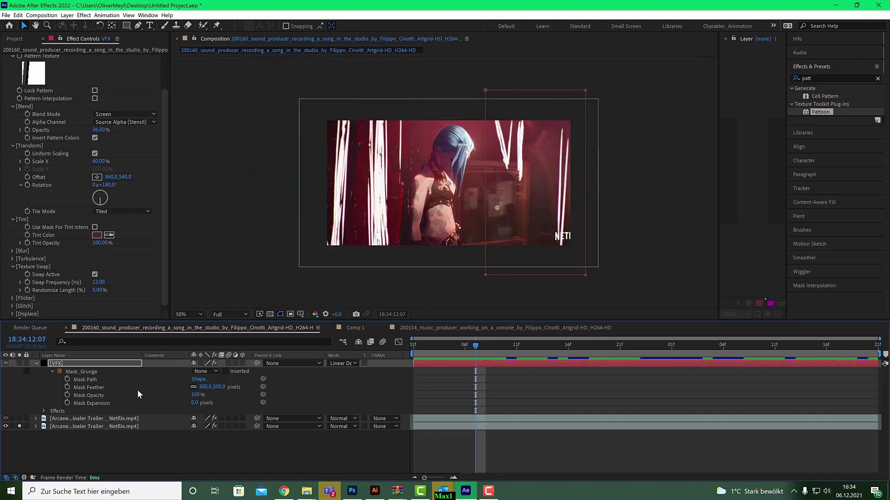
# - Clear the lower trailer layer's solo, check the VFX layer in isolation, and leave all layers unsoloed
pyautogui.click(19, 427)
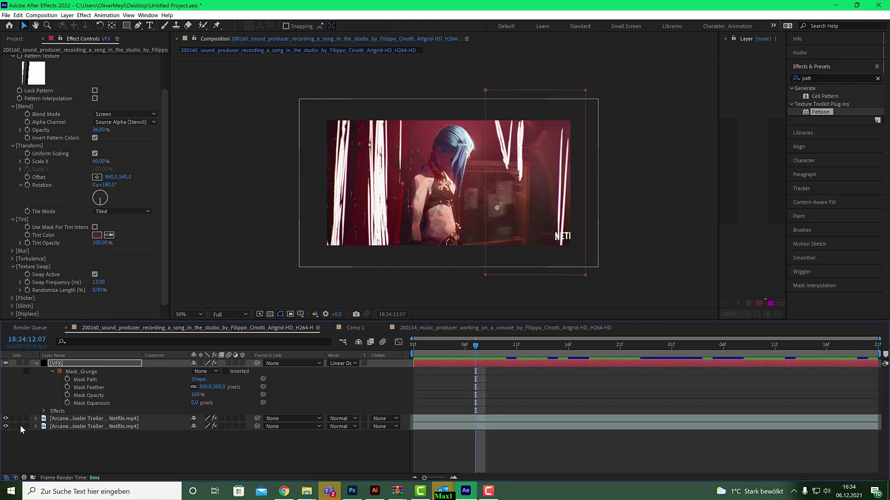
pyautogui.click(19, 363)
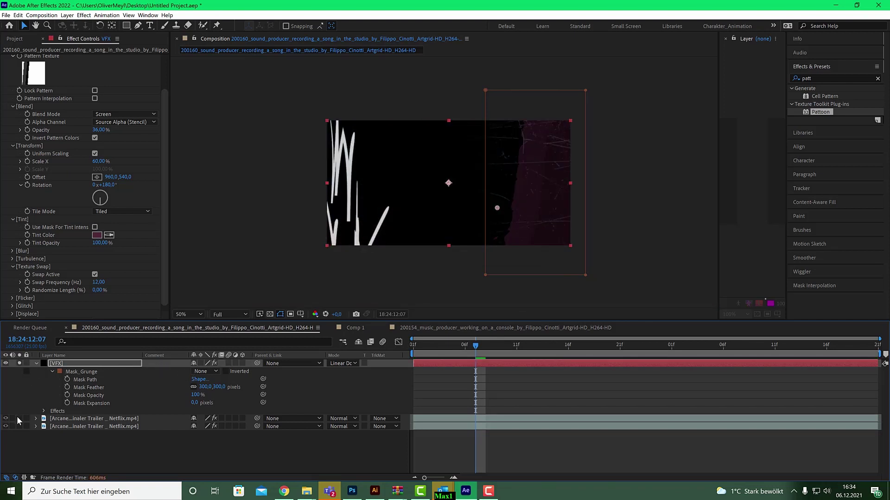
pyautogui.click(20, 363)
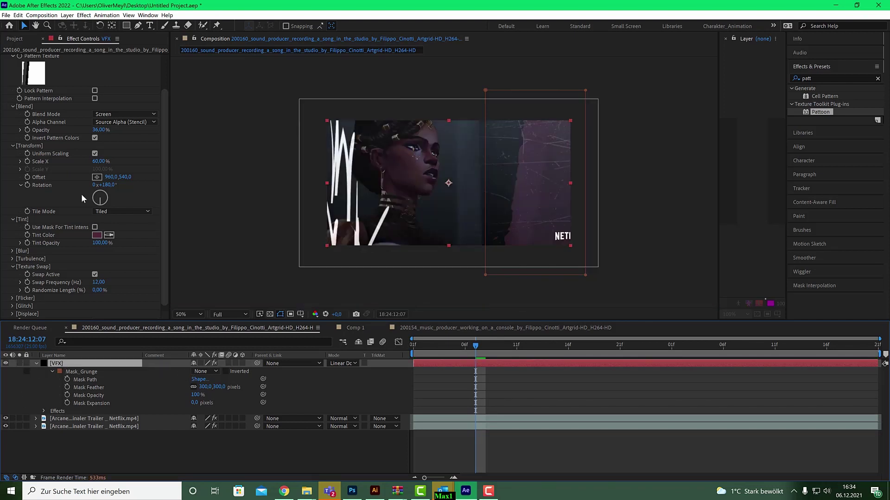
# - Duplicate the Borders effect on the VFX layer and rename the copy to Details_Border
pyautogui.scroll(2, 23, 70)
pyautogui.click(6, 78)
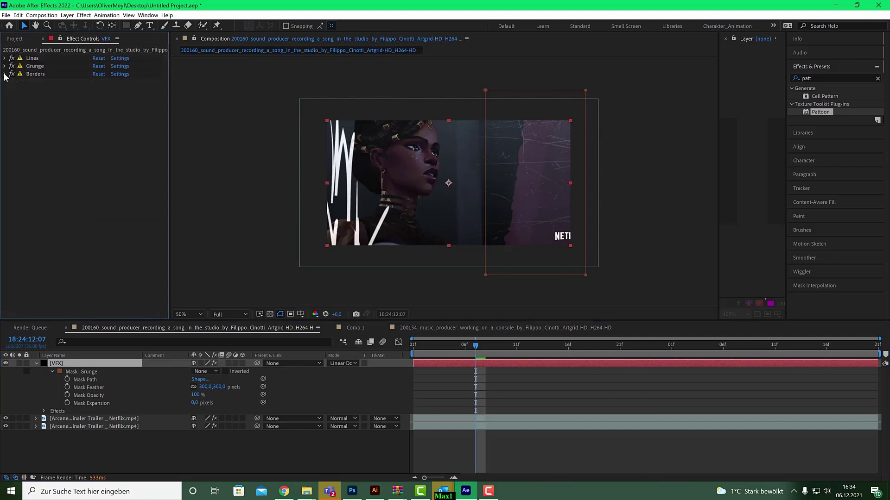
pyautogui.click(40, 74)
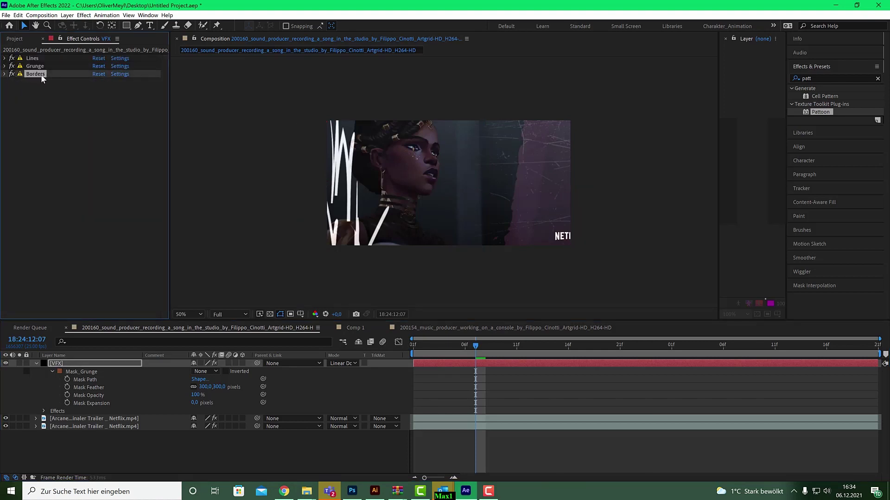
pyautogui.hotkey('ctrl', 'd')
pyautogui.rightClick(40, 81)
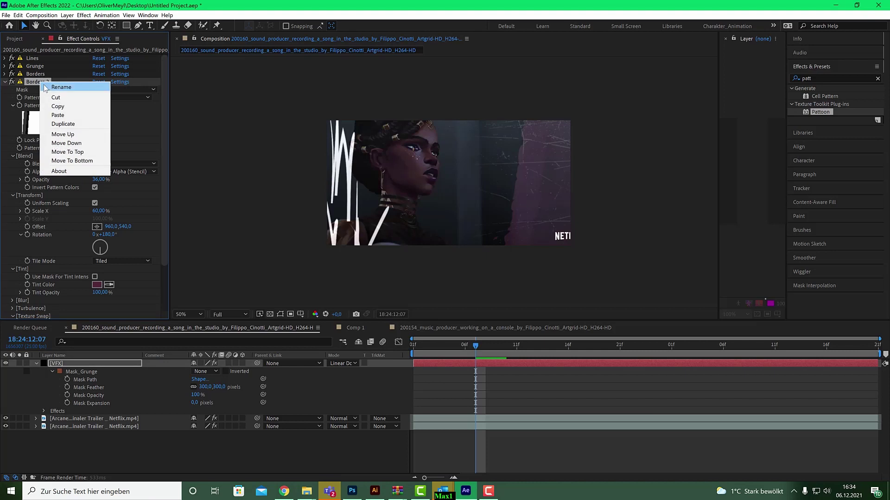
pyautogui.click(60, 87)
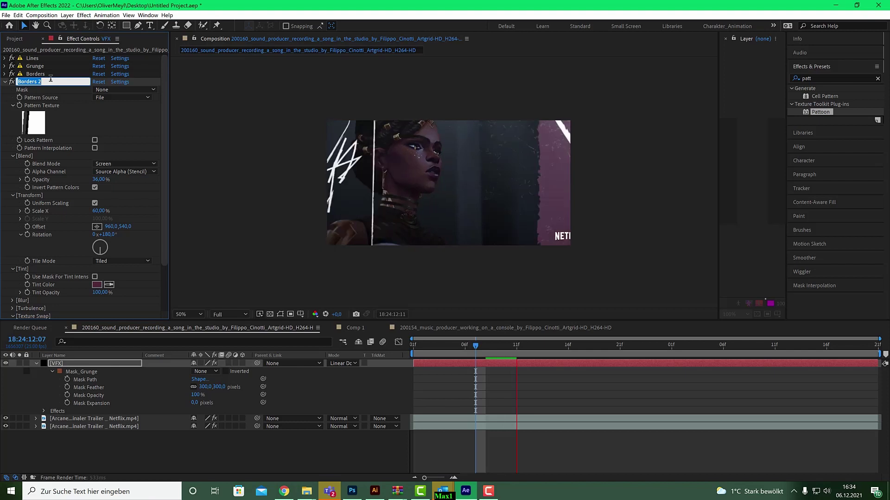
pyautogui.write('Detail')
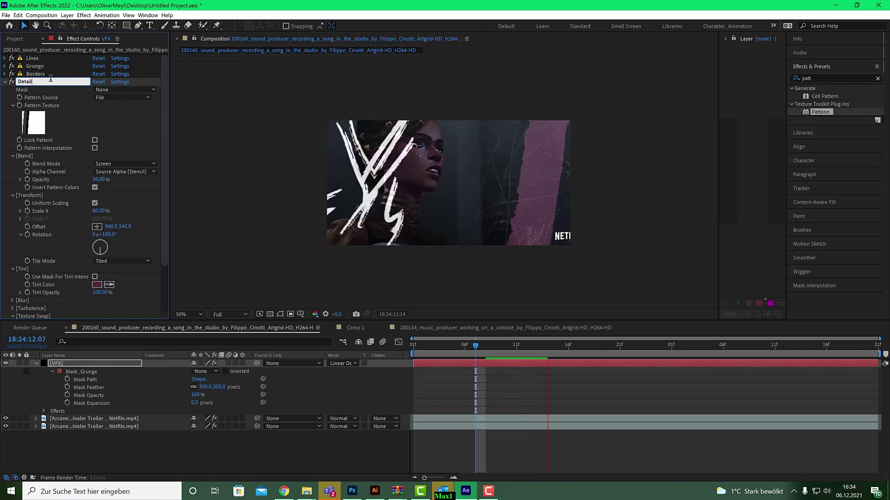
pyautogui.write('s_B')
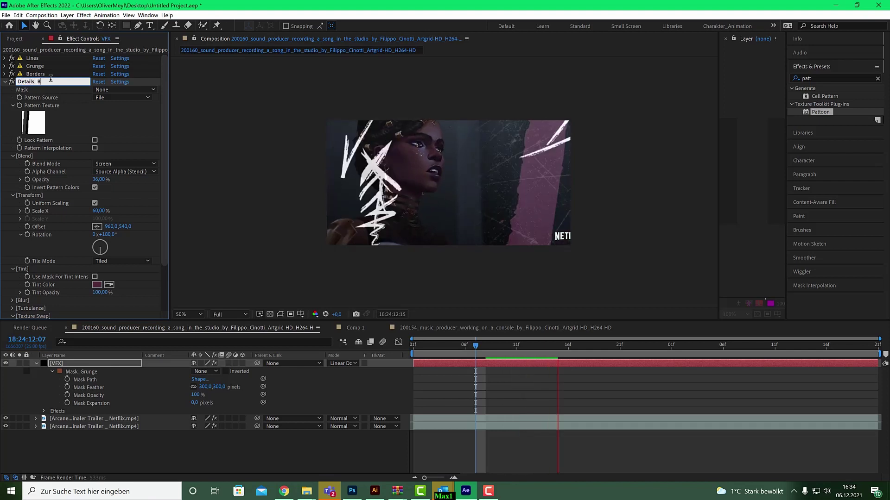
pyautogui.write('order')
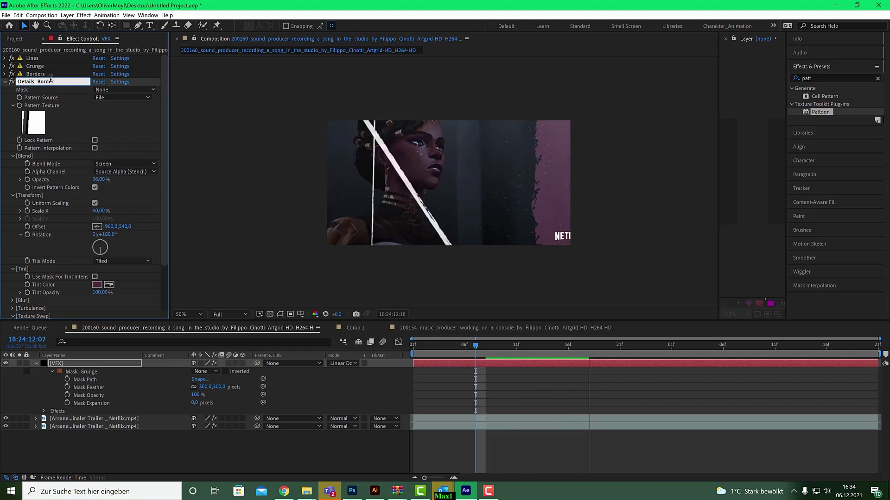
pyautogui.press('Return')
# - Replace the Details_Border pattern texture with the third one from the [Pattoon] Blocks folder and inspect the border at 18:24:12:03
pyautogui.click(29, 125)
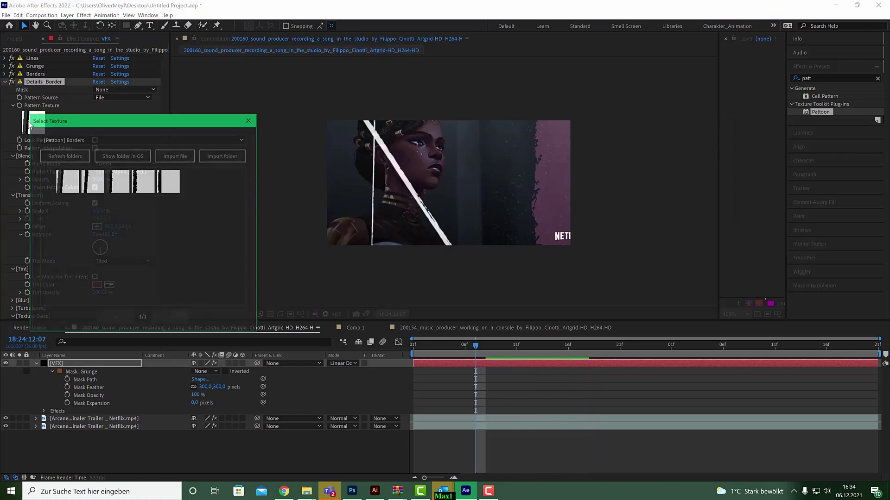
pyautogui.click(119, 138)
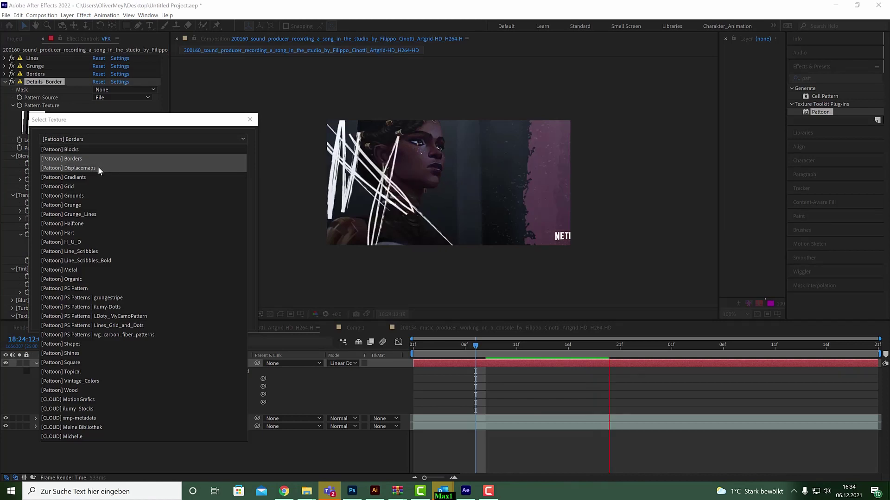
pyautogui.click(91, 150)
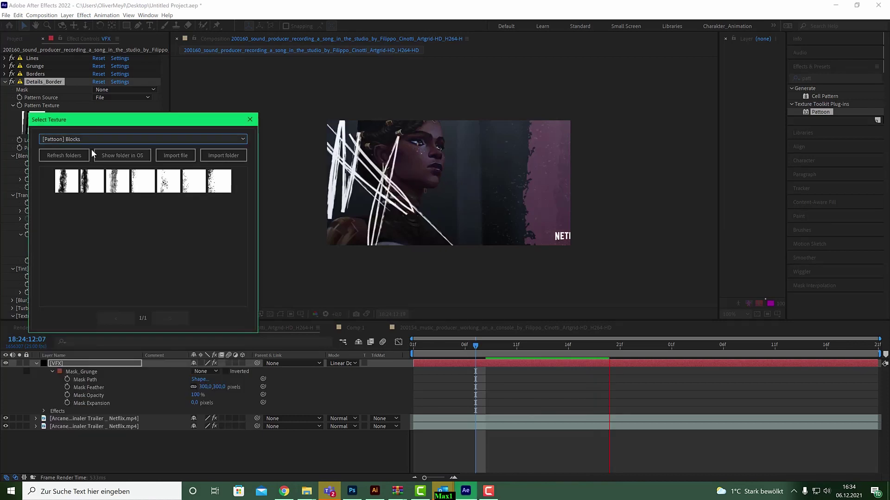
pyautogui.click(118, 180)
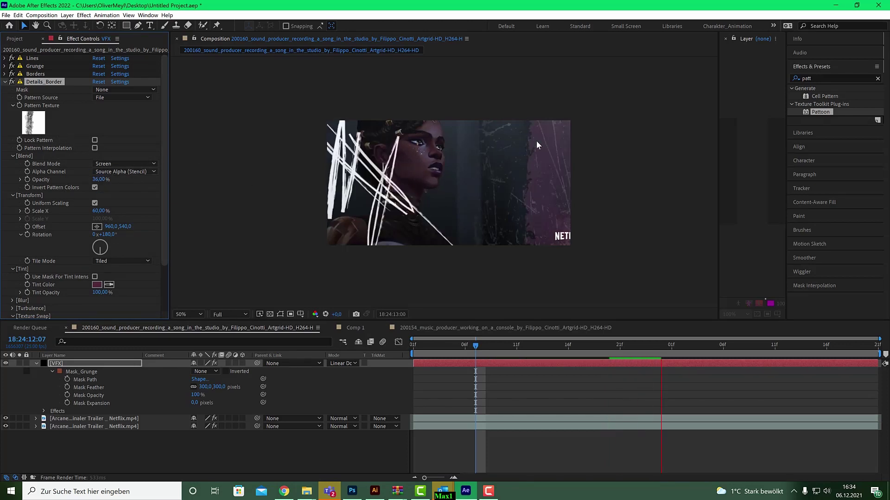
pyautogui.click(428, 347)
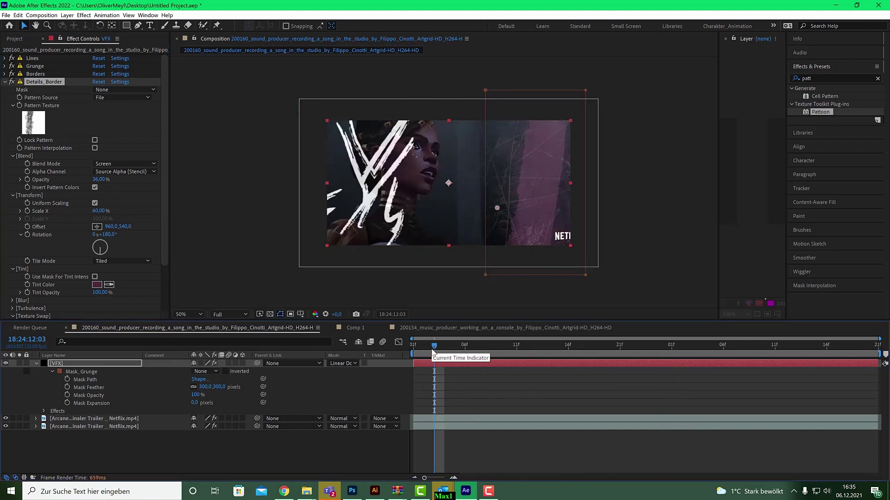
pyautogui.press('.')
pyautogui.press('.')
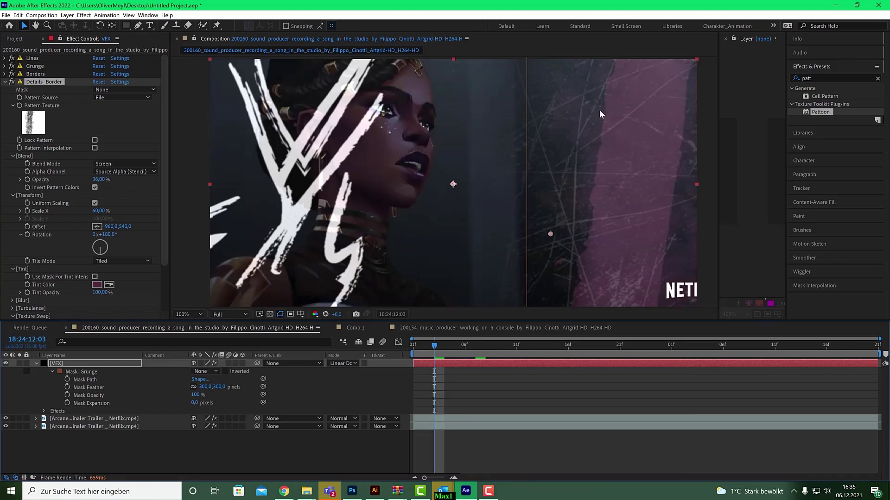
# - Try Details_Border at 100% opacity and check the border at 18:24:12:06
pyautogui.moveTo(99, 180); pyautogui.dragTo(151, 178)
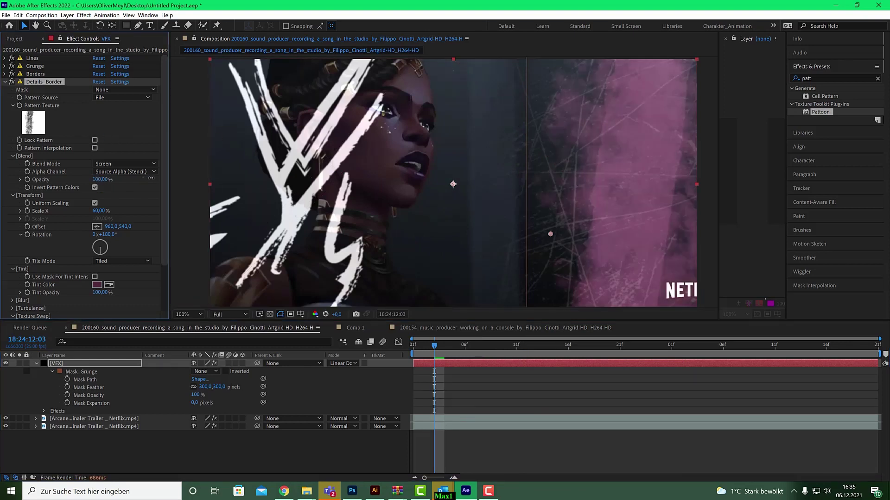
pyautogui.press(',')
pyautogui.press(',')
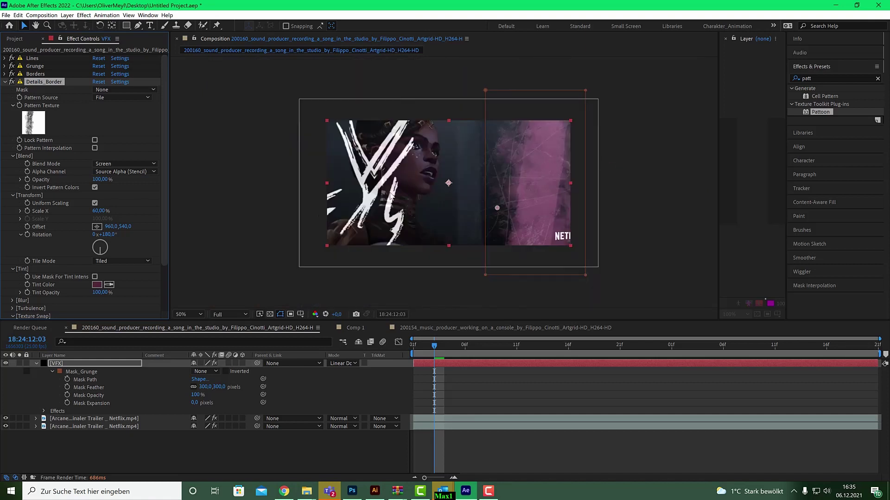
pyautogui.moveTo(434, 346); pyautogui.dragTo(464, 346)
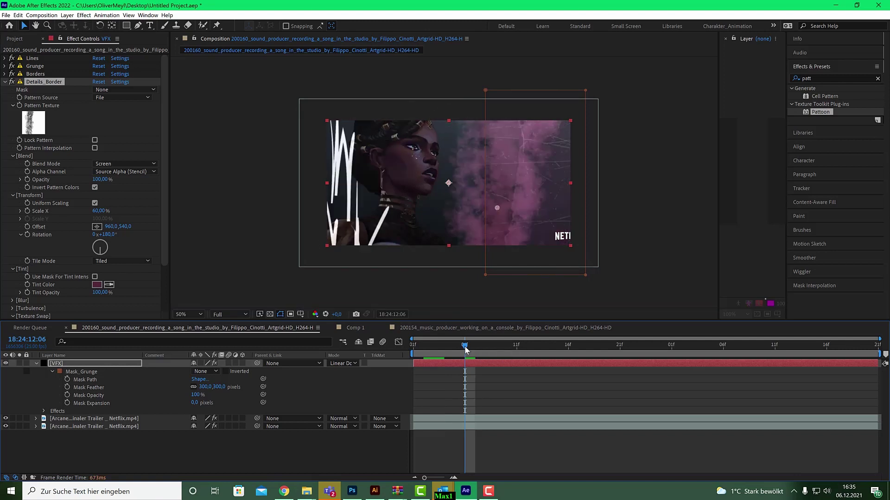
pyautogui.moveTo(464, 346)
pyautogui.mouseDown()
pyautogui.moveTo(456, 346)
pyautogui.moveTo(464, 348)
pyautogui.mouseUp()
# - Set the Details_Border opacity to 30% and return to the first frame, 18:24:12:01
pyautogui.moveTo(100, 179); pyautogui.dragTo(77, 184)
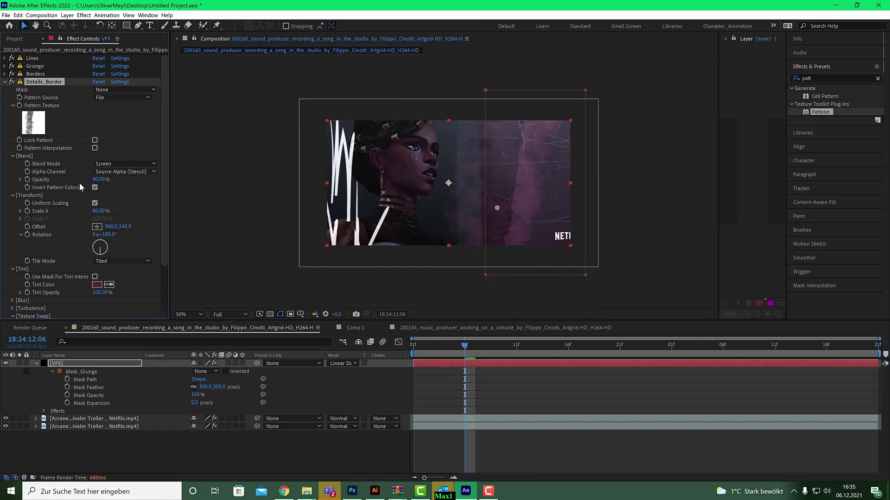
pyautogui.click(99, 179)
pyautogui.write('30')
pyautogui.press('Return')
pyautogui.moveTo(463, 349); pyautogui.dragTo(416, 355)
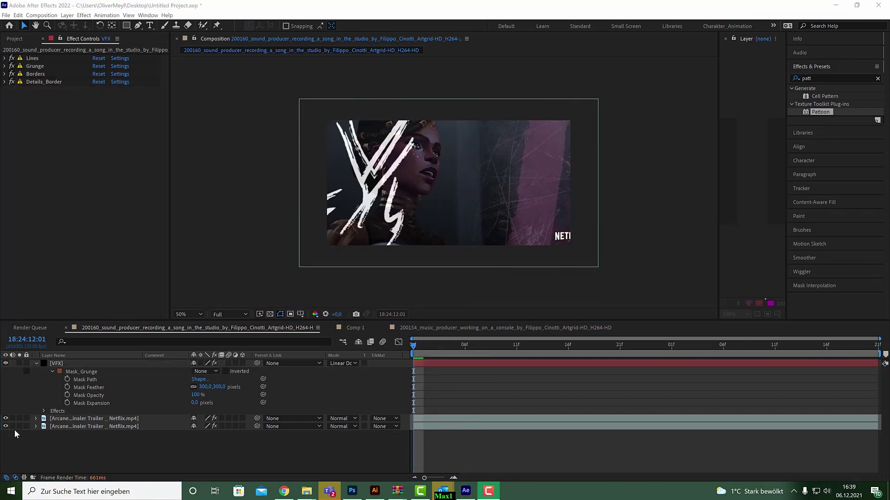
# - Solo the lower trailer layer, study its reference frames from 18:24:12:01 to 18:24:12:06, and clear the solo
pyautogui.click(19, 426)
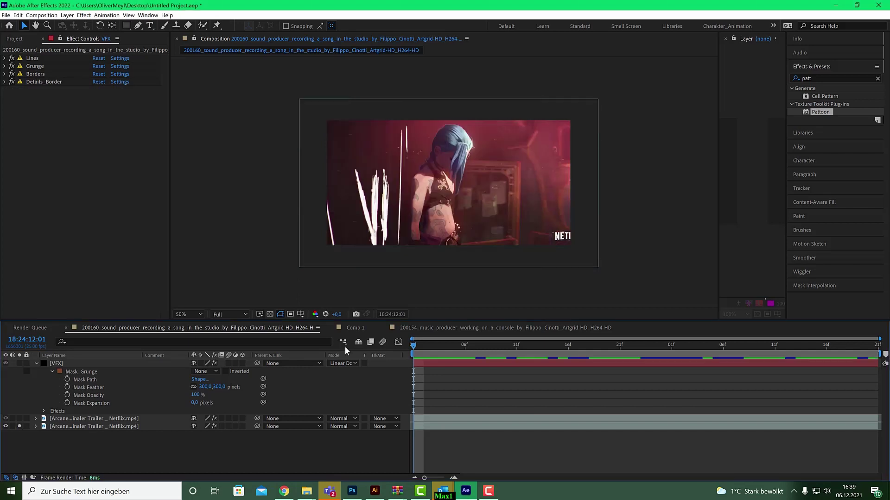
pyautogui.moveTo(416, 344)
pyautogui.mouseDown()
pyautogui.moveTo(437, 343)
pyautogui.moveTo(429, 346)
pyautogui.mouseUp()
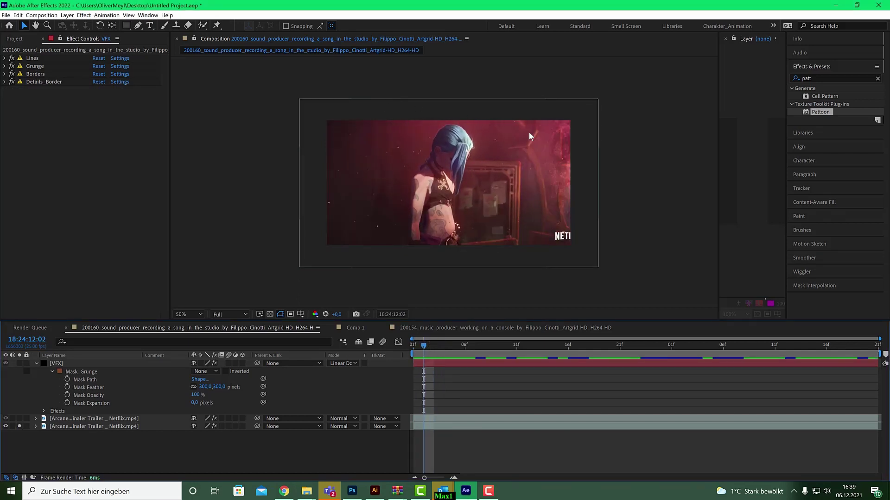
pyautogui.moveTo(425, 344); pyautogui.dragTo(462, 345)
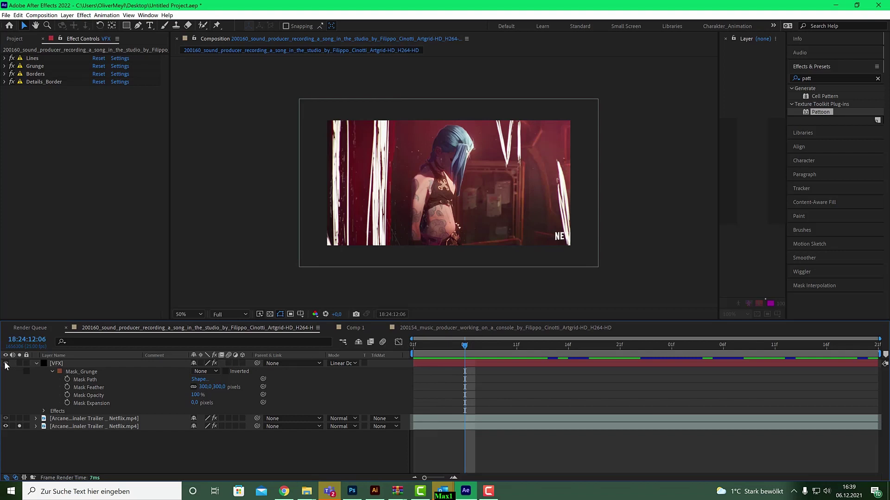
pyautogui.click(19, 423)
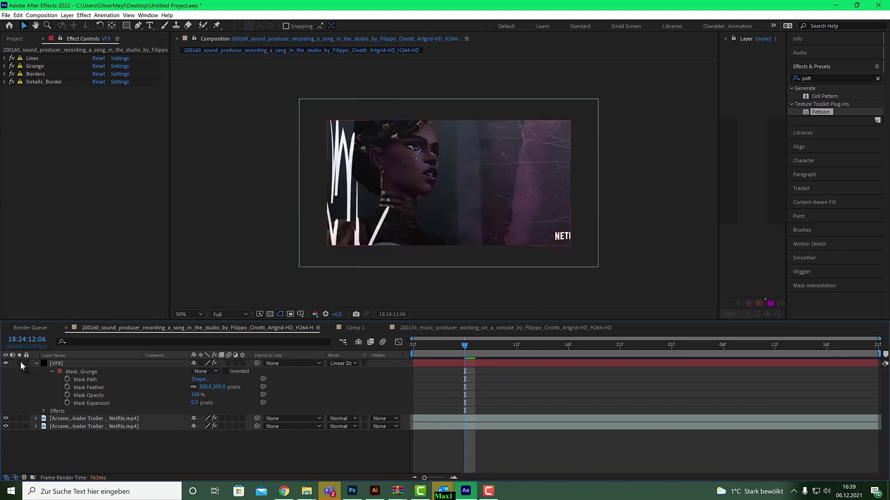
# - Create a black 1920 x 1080 px solid named Shine above the VFX layer
pyautogui.click(62, 363)
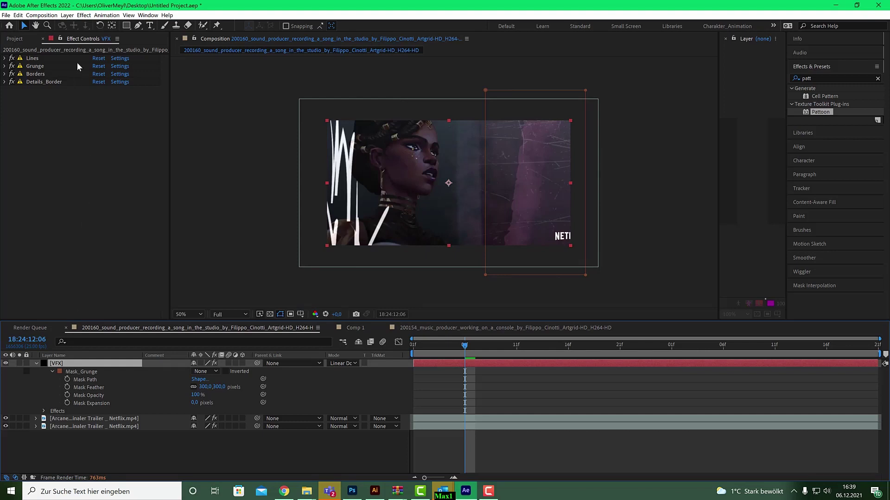
pyautogui.click(67, 15)
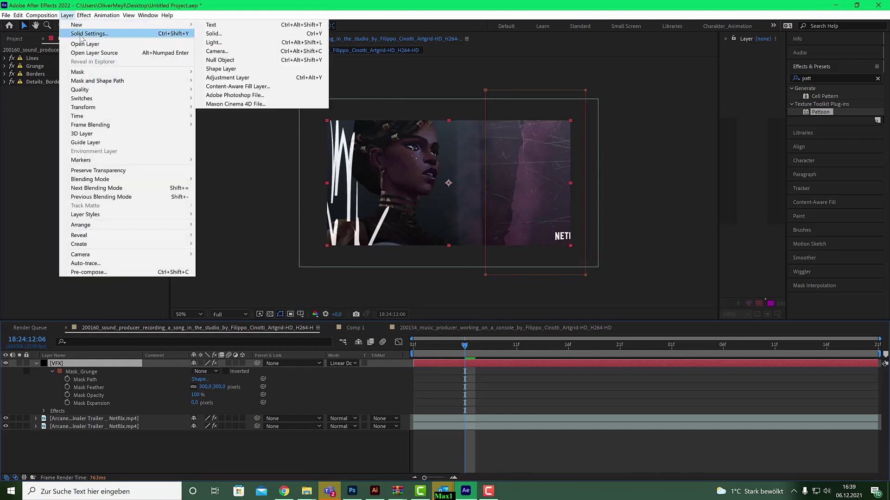
pyautogui.click(252, 32)
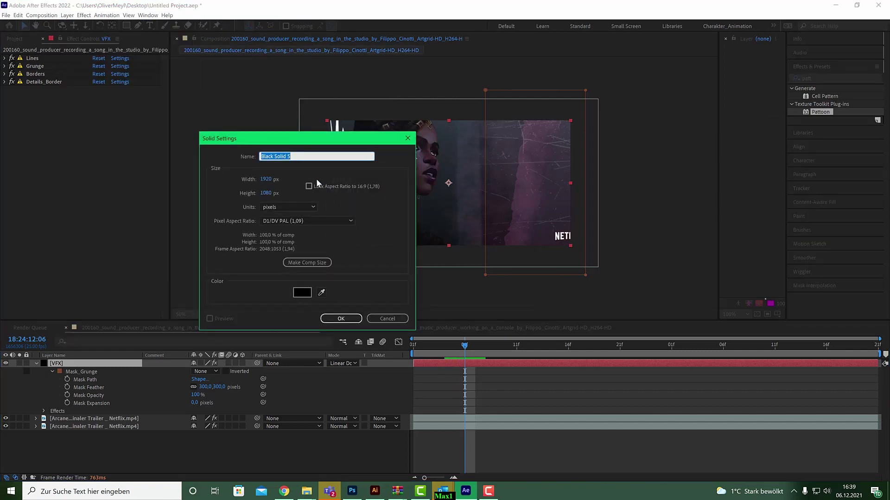
pyautogui.write('Shine')
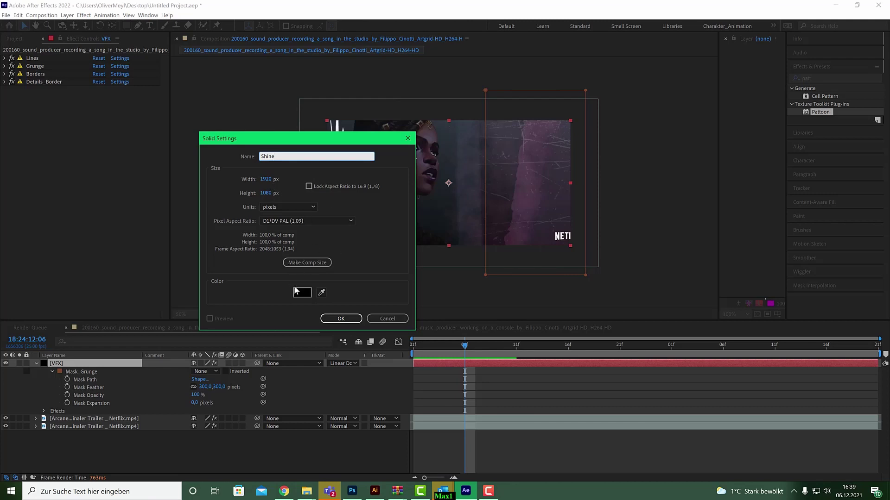
pyautogui.click(343, 319)
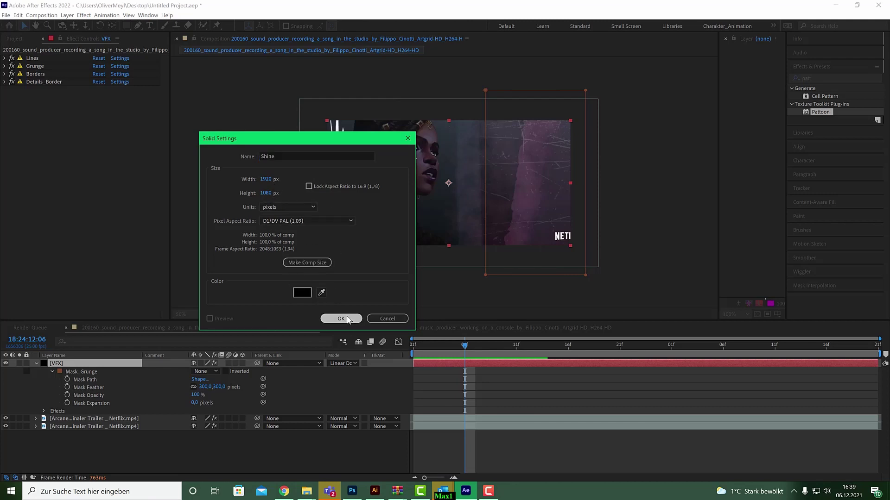
# - Apply Pattoon to the Shine layer with the last texture, the grey light rays, from the [Pattoon] Gradiants folder
pyautogui.doubleClick(819, 112)
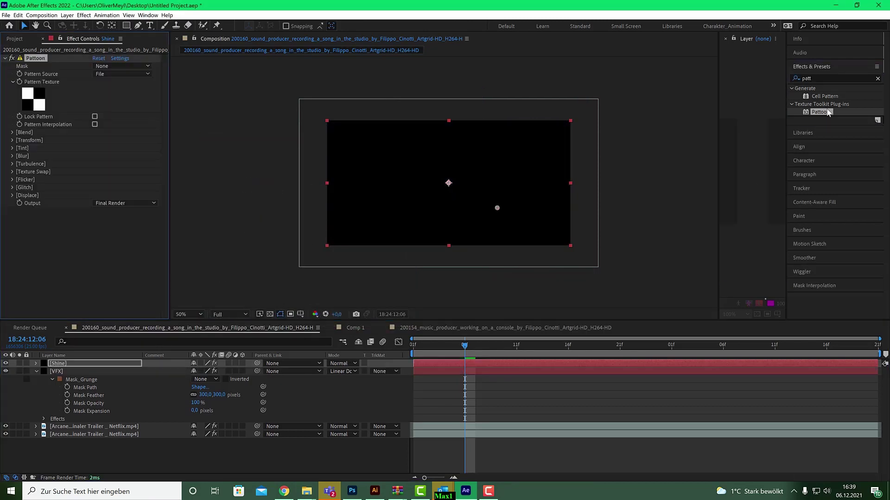
pyautogui.click(40, 100)
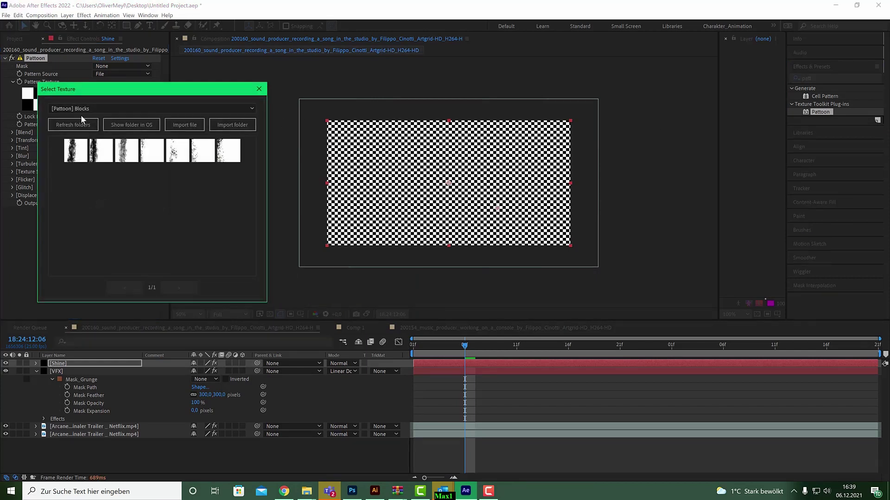
pyautogui.click(107, 106)
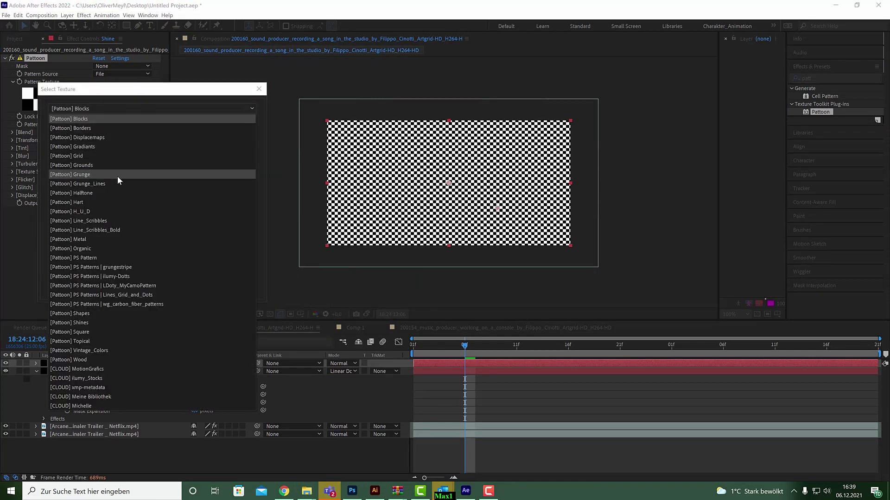
pyautogui.click(113, 146)
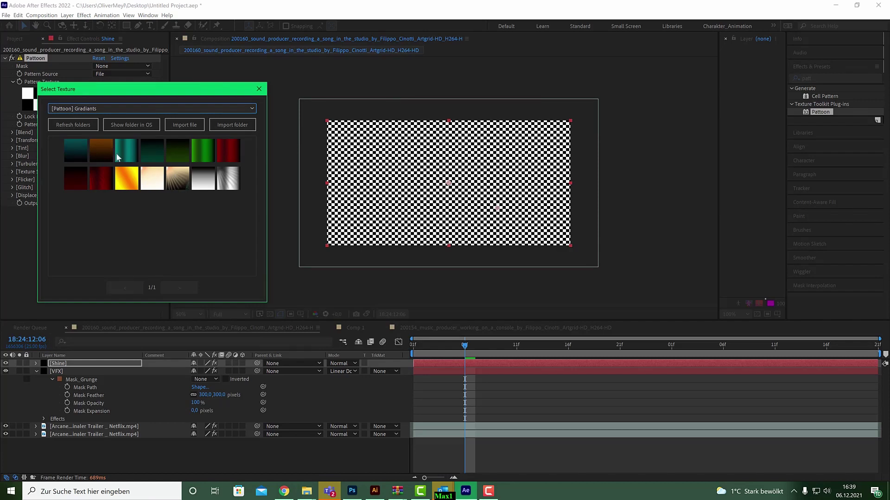
pyautogui.click(227, 179)
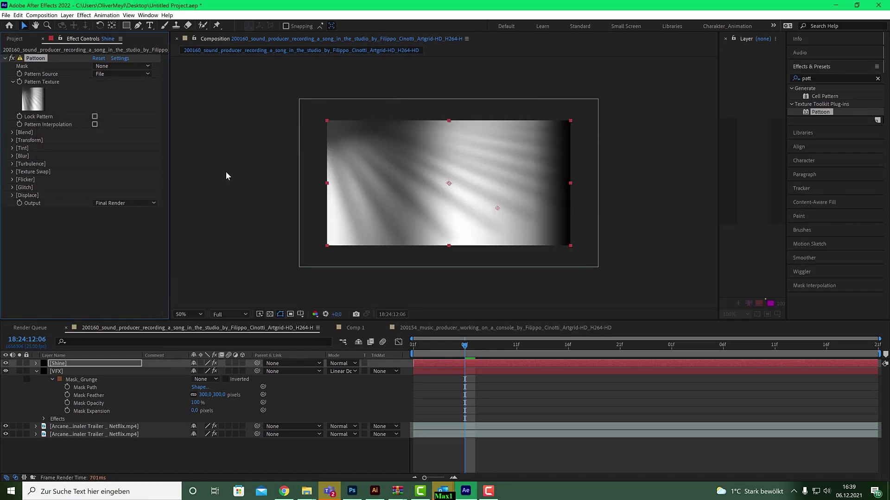
# - Try Screen blending on the Shine layer, and set its blending mode to Overlay
pyautogui.click(348, 363)
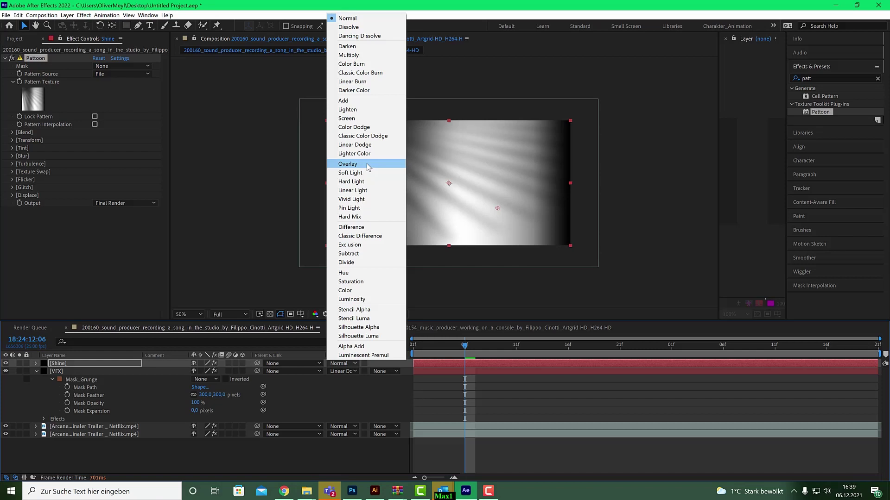
pyautogui.click(363, 116)
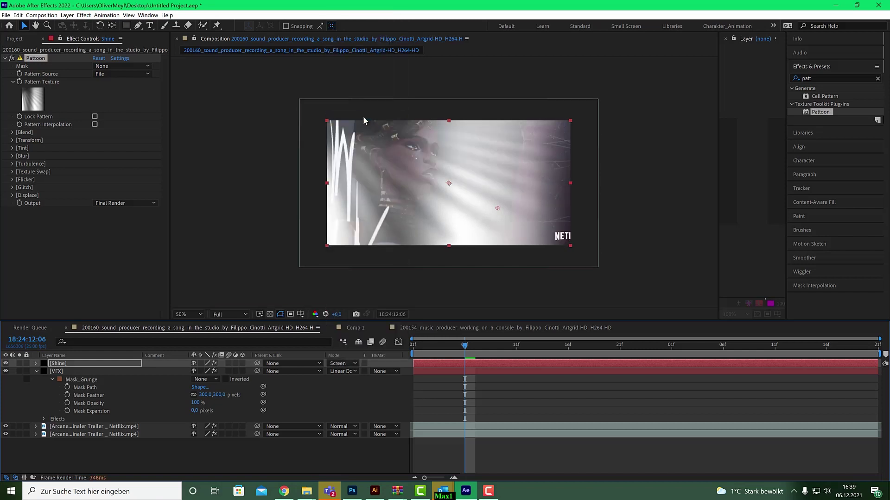
pyautogui.click(338, 363)
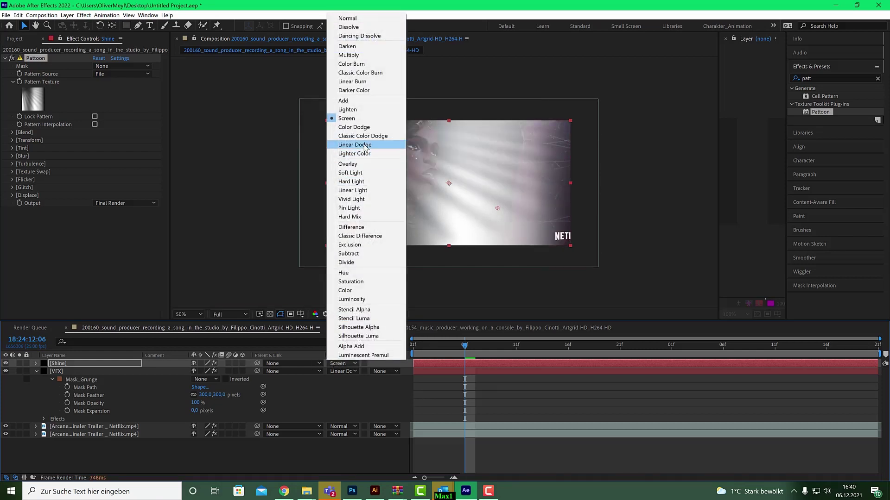
pyautogui.click(364, 162)
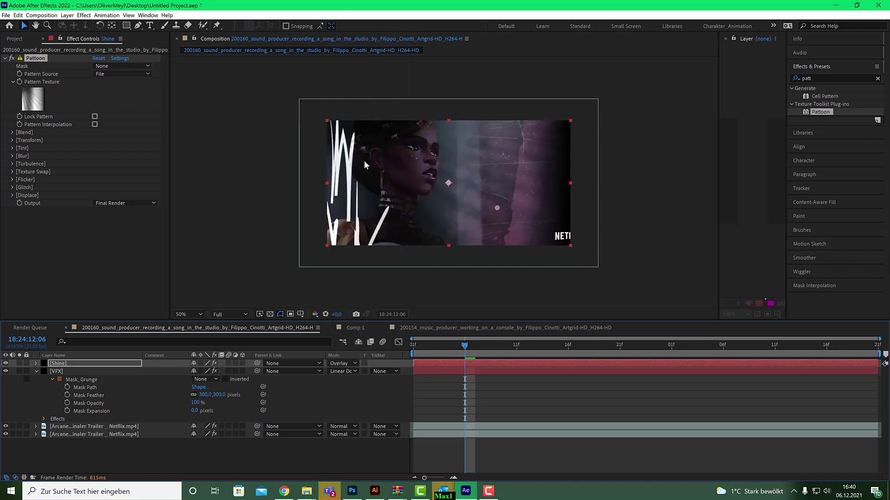
# - Scale the Shine pattern uniformly to 166% and move its offset to about 692.9, 420
pyautogui.click(12, 140)
pyautogui.click(97, 172)
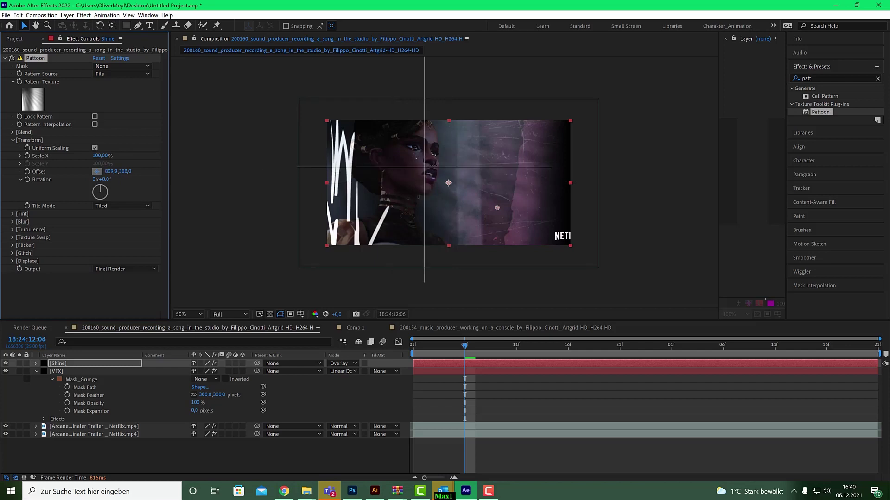
pyautogui.click(452, 166)
pyautogui.moveTo(451, 166); pyautogui.dragTo(457, 187)
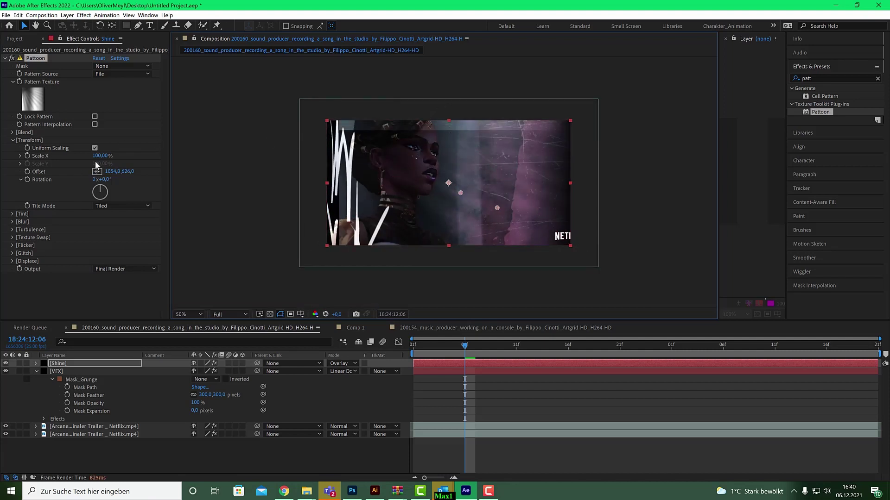
pyautogui.moveTo(98, 156); pyautogui.dragTo(131, 159)
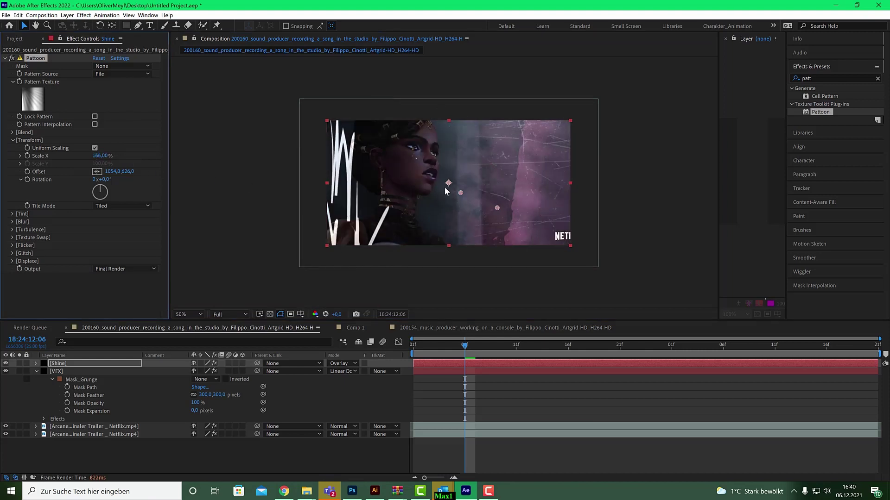
pyautogui.moveTo(460, 191); pyautogui.dragTo(411, 167)
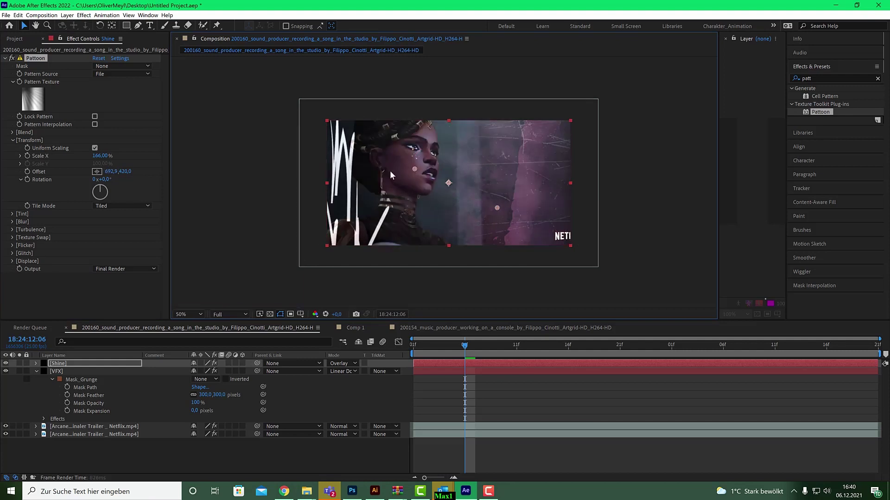
# - Set the Shine pattern's tile mode to Mirrored and shift its offset to about 747.7, 434
pyautogui.click(131, 206)
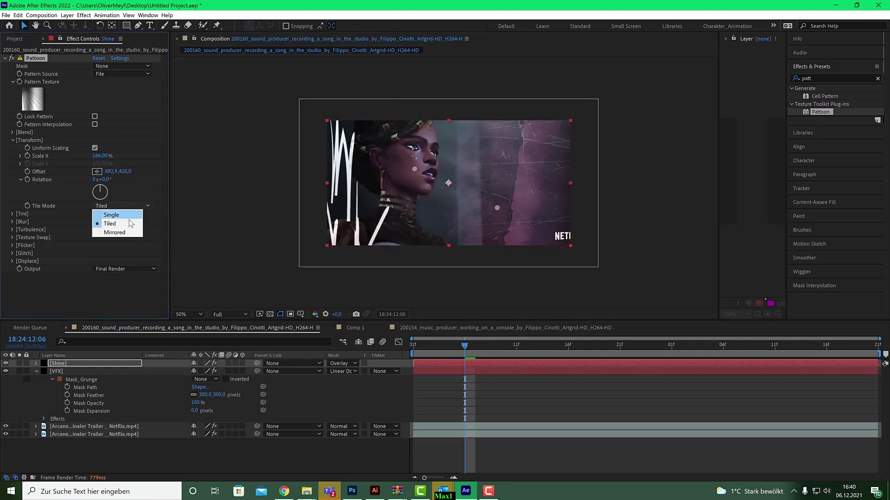
pyautogui.click(131, 233)
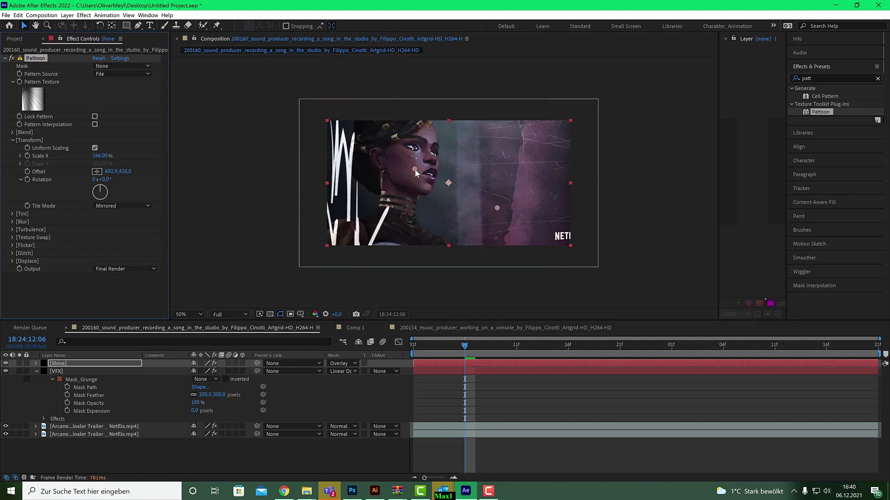
pyautogui.moveTo(415, 169); pyautogui.dragTo(422, 171)
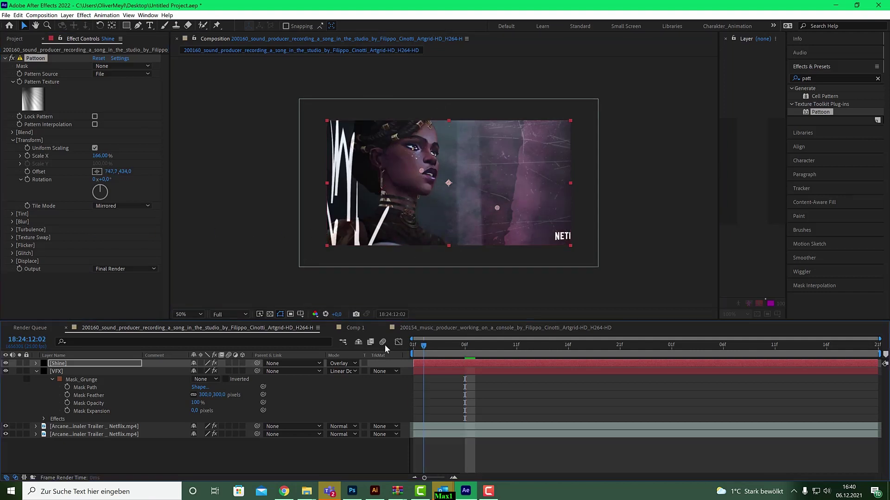
# - Animate the Shine pattern's Offset from a keyframe at 18:24:12:01 to about 402.2, 410 at 18:24:13:03
pyautogui.press('Home')
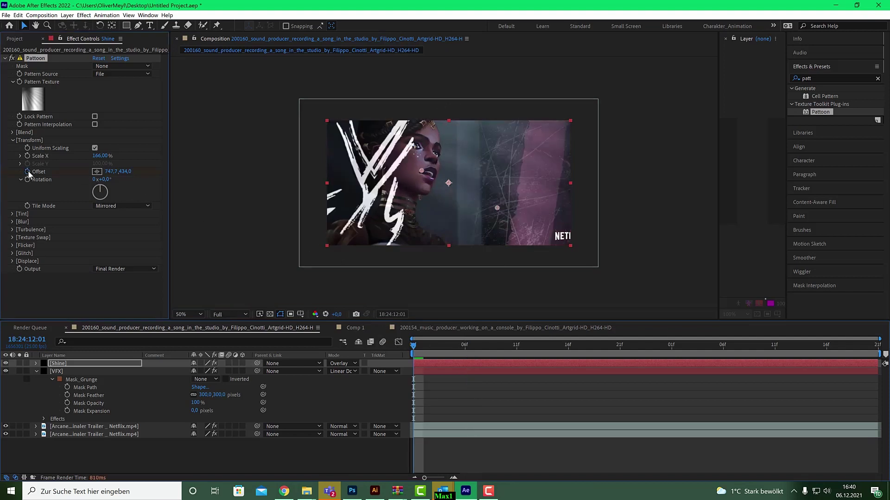
pyautogui.click(28, 171)
pyautogui.click(465, 345)
pyautogui.moveTo(493, 345); pyautogui.dragTo(696, 347)
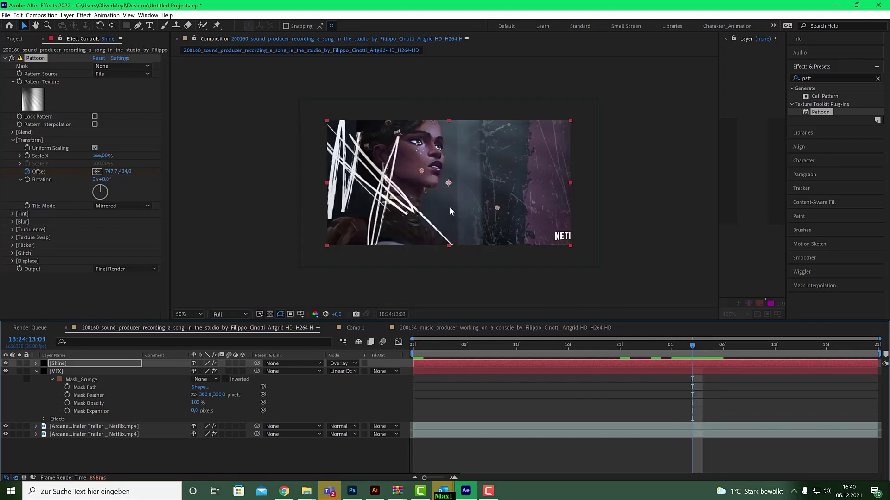
pyautogui.moveTo(423, 170); pyautogui.dragTo(379, 171)
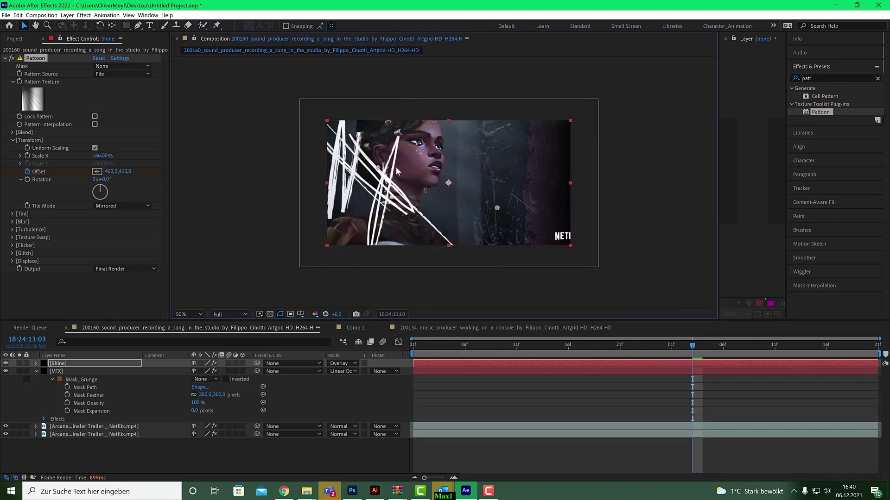
# - Animate the Shine layer's Opacity from 0% at 18:24:12:01 to 100% at 18:24:12:16
pyautogui.moveTo(687, 348); pyautogui.dragTo(360, 357)
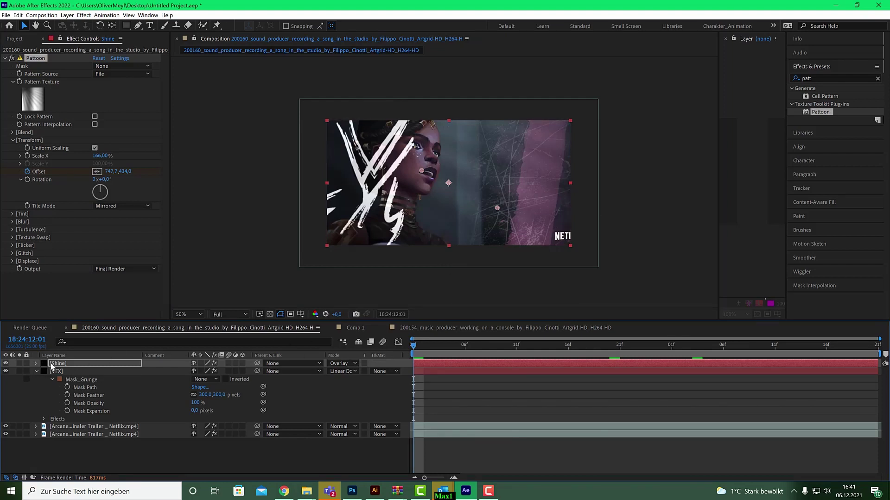
pyautogui.press('t')
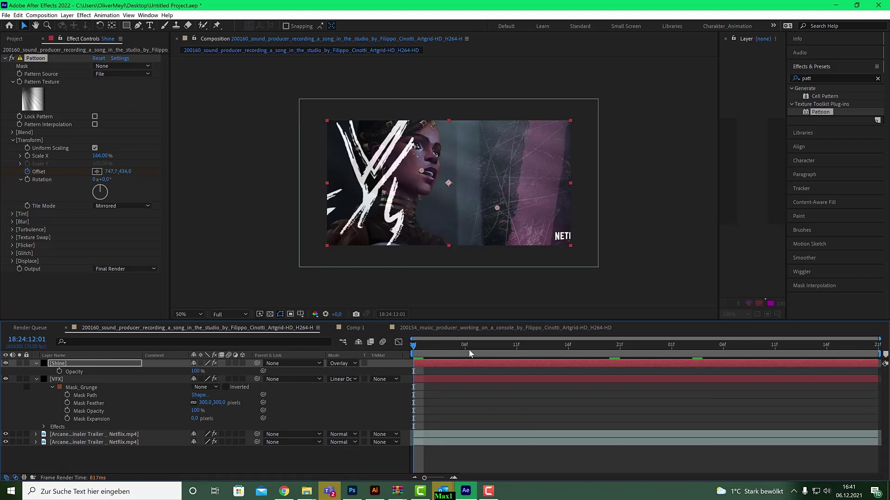
pyautogui.moveTo(470, 354); pyautogui.dragTo(568, 354)
pyautogui.click(60, 372)
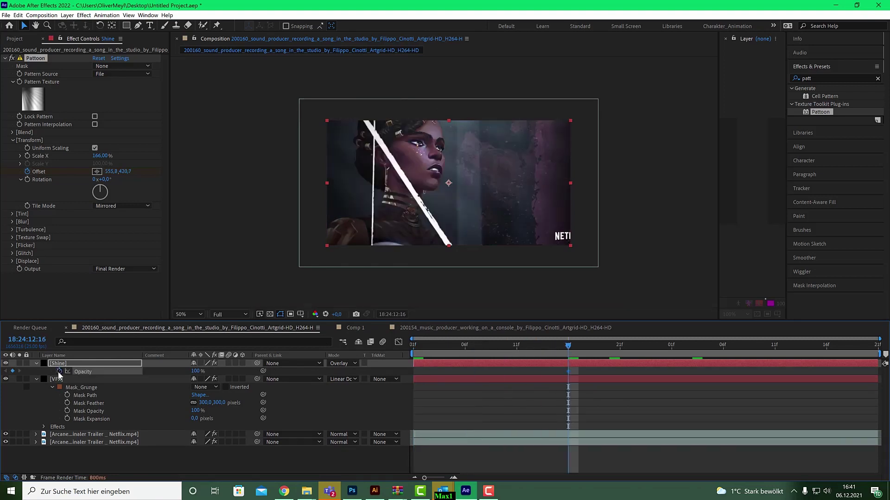
pyautogui.press('Home')
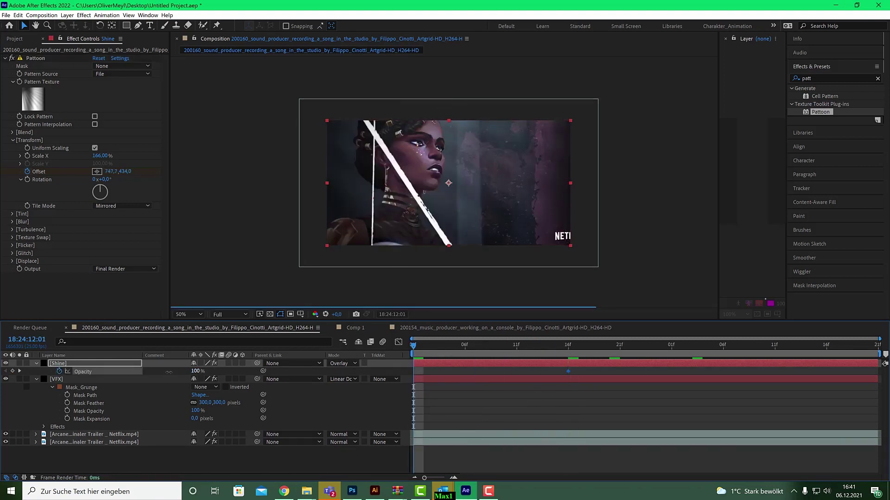
pyautogui.moveTo(170, 372); pyautogui.dragTo(88, 374)
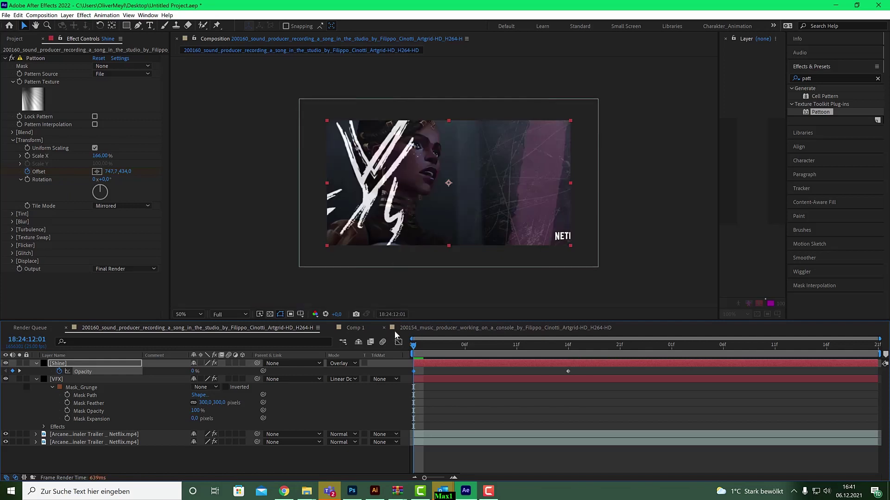
# - Collapse the Shine and VFX layer properties, solo the bottom Arcane trailer clip and scrub through it for reference
pyautogui.moveTo(413, 348)
pyautogui.mouseDown()
pyautogui.moveTo(516, 348)
pyautogui.moveTo(413, 349)
pyautogui.mouseUp()
pyautogui.click(36, 379)
pyautogui.click(37, 364)
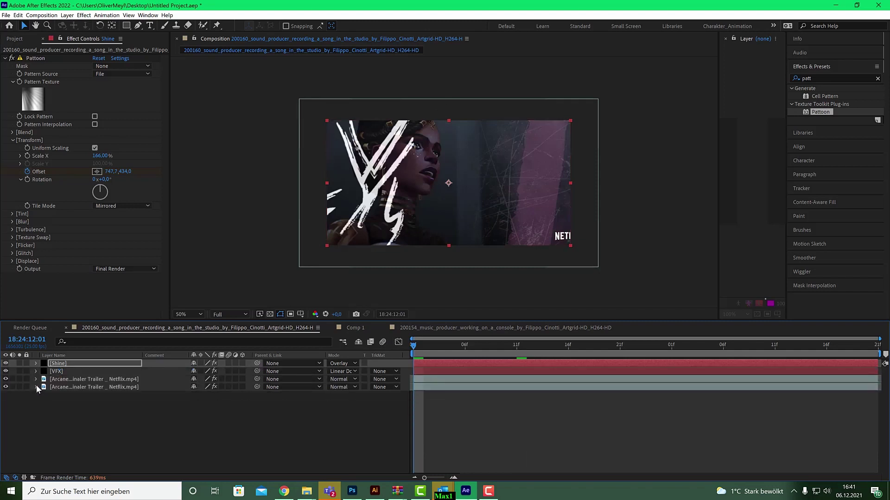
pyautogui.click(19, 387)
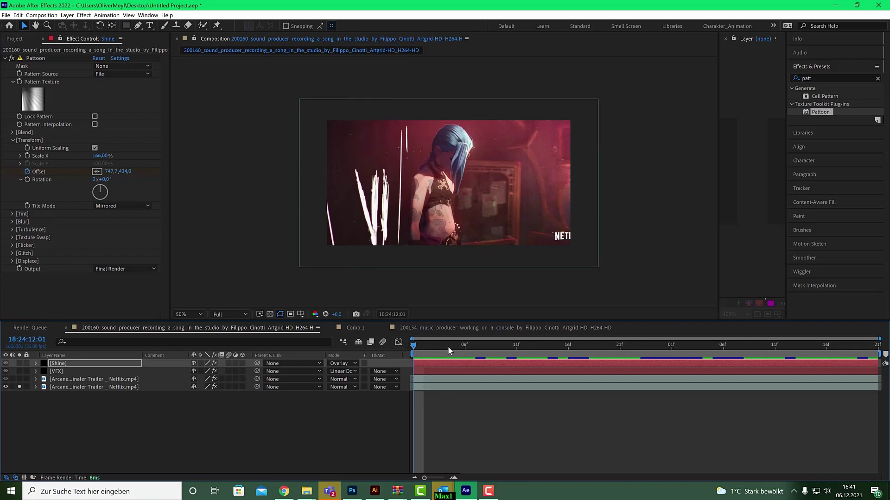
pyautogui.moveTo(448, 346); pyautogui.dragTo(644, 346)
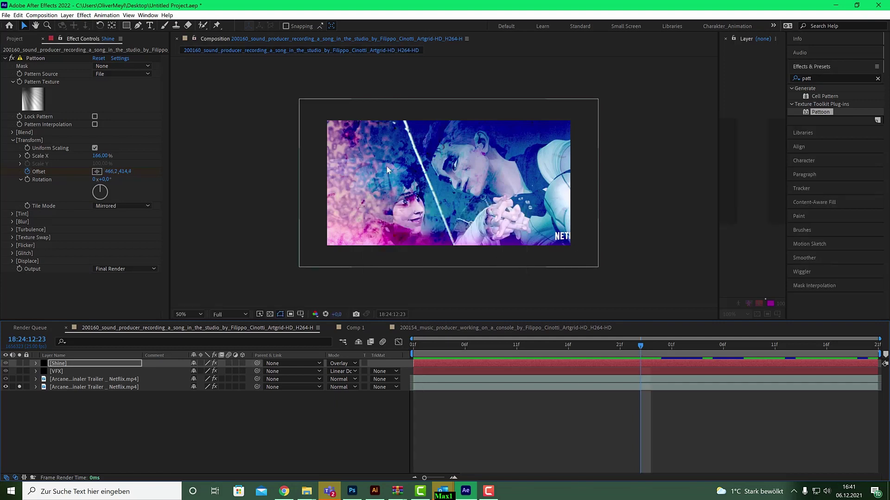
pyautogui.moveTo(641, 345)
pyautogui.mouseDown()
pyautogui.moveTo(825, 346)
pyautogui.moveTo(407, 340)
pyautogui.moveTo(429, 337)
pyautogui.mouseUp()
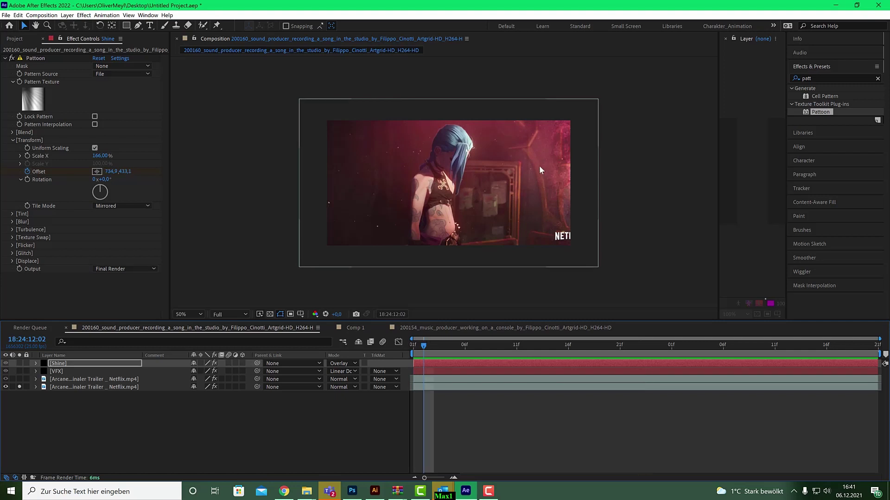
# - Examine the Shine and VFX layers one at a time in solo, and restore the full composite
pyautogui.moveTo(424, 345)
pyautogui.mouseDown()
pyautogui.moveTo(438, 343)
pyautogui.moveTo(427, 345)
pyautogui.mouseUp()
pyautogui.click(20, 363)
pyautogui.click(19, 387)
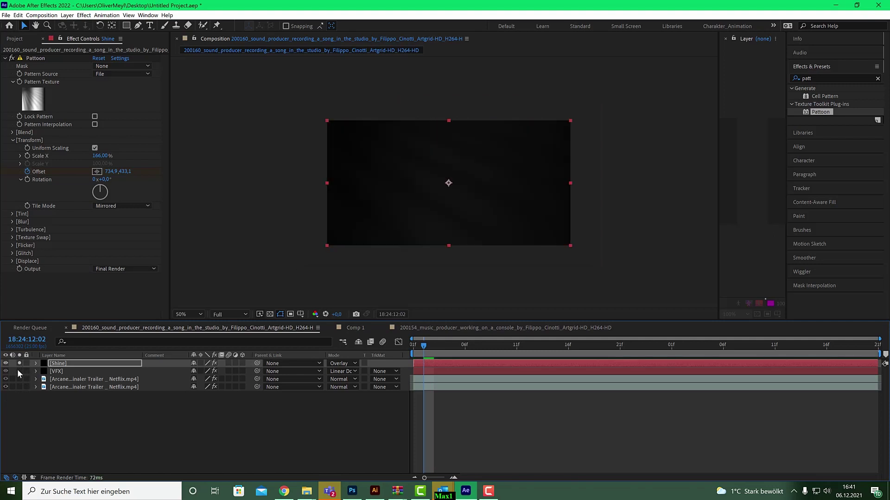
pyautogui.click(19, 364)
pyautogui.click(19, 371)
pyautogui.click(19, 371)
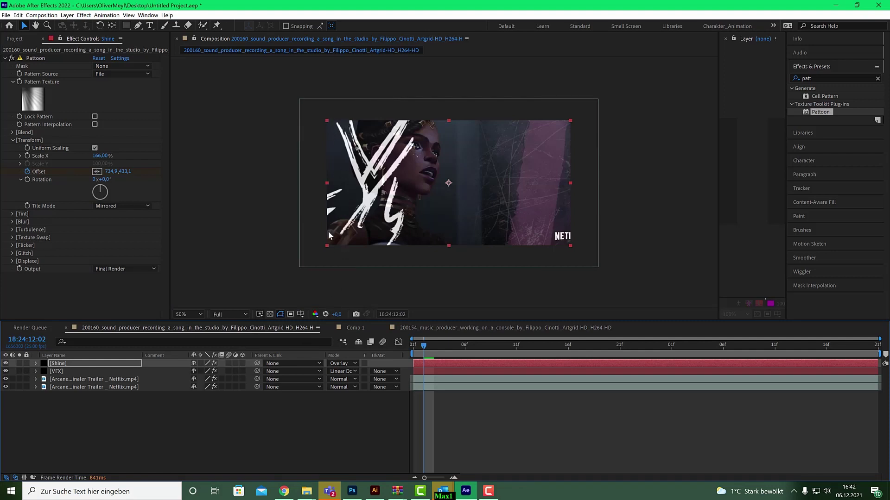
# - Create a black 1920 × 1080 px solid directly above the VFX layer and rename it Organic
pyautogui.click(5, 59)
pyautogui.click(58, 371)
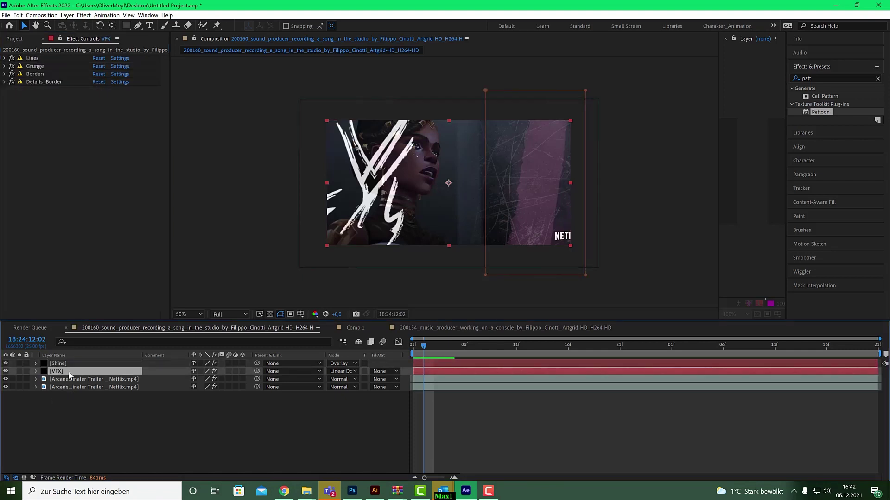
pyautogui.click(67, 15)
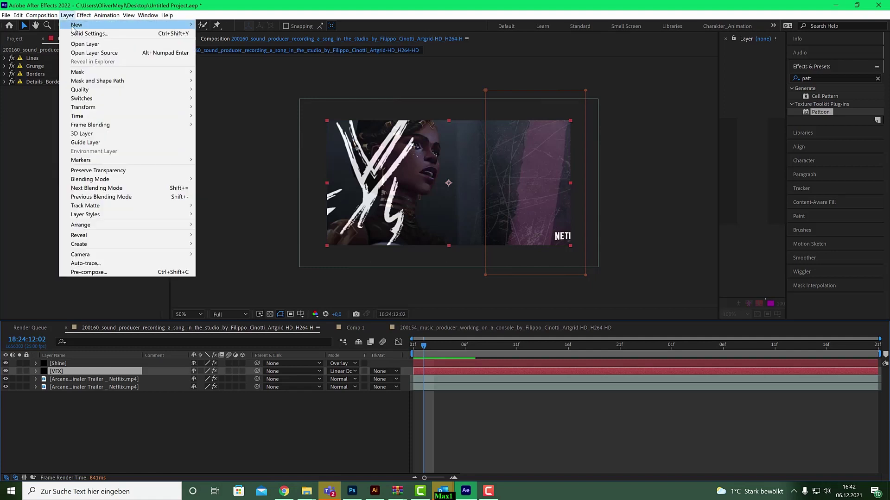
pyautogui.moveTo(190, 26)
pyautogui.click(228, 34)
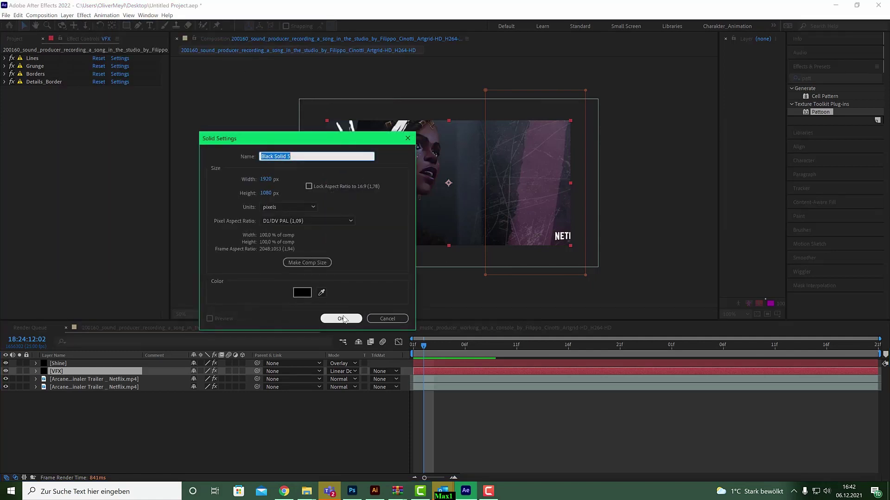
pyautogui.click(340, 316)
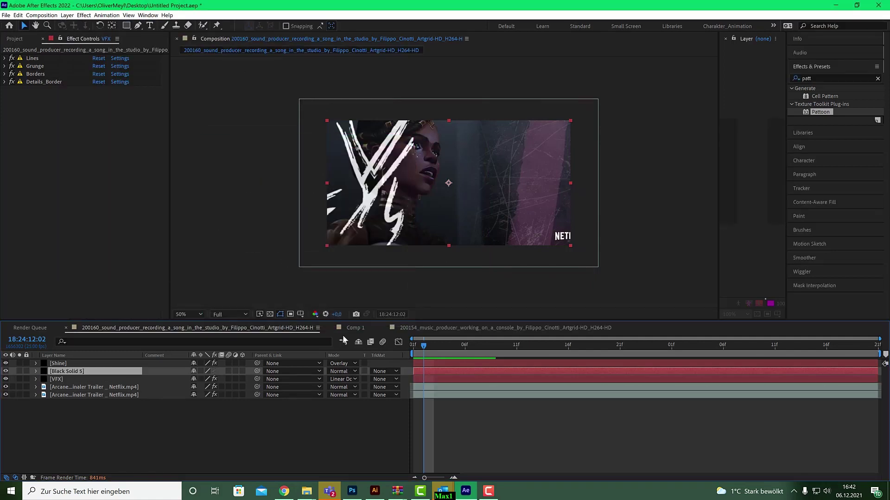
pyautogui.rightClick(83, 374)
pyautogui.click(110, 357)
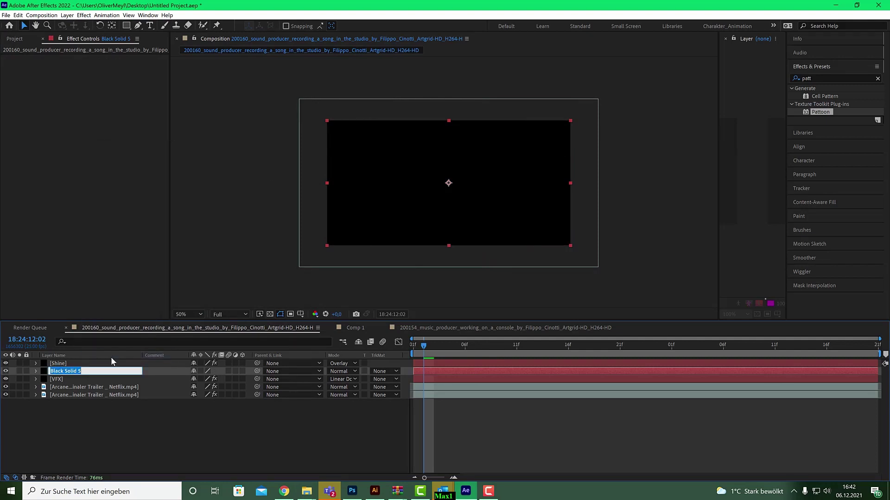
pyautogui.write('Organic')
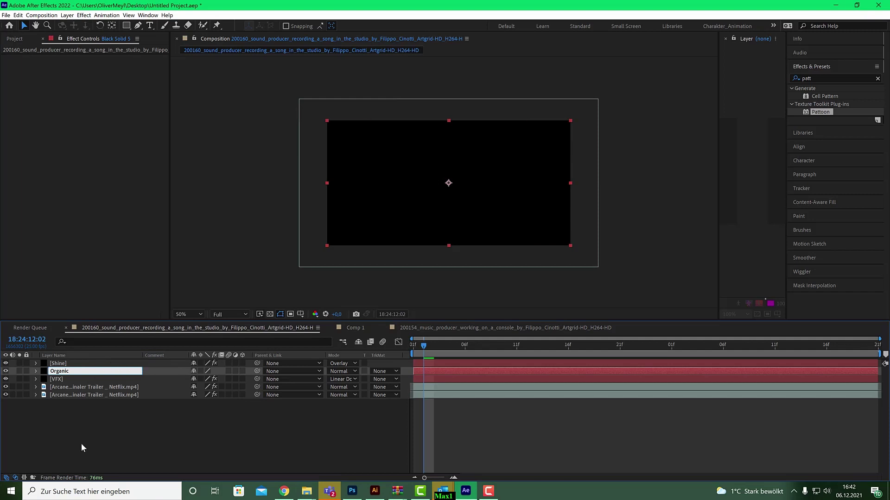
pyautogui.click(81, 444)
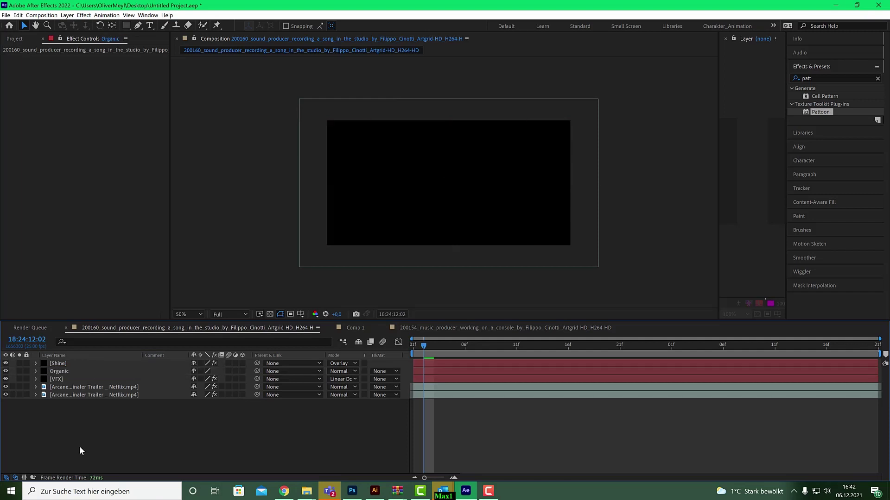
# - Apply Pattoon to the Organic layer and load a dark swirling texture from the [Pattoon] Organic set
pyautogui.click(59, 374)
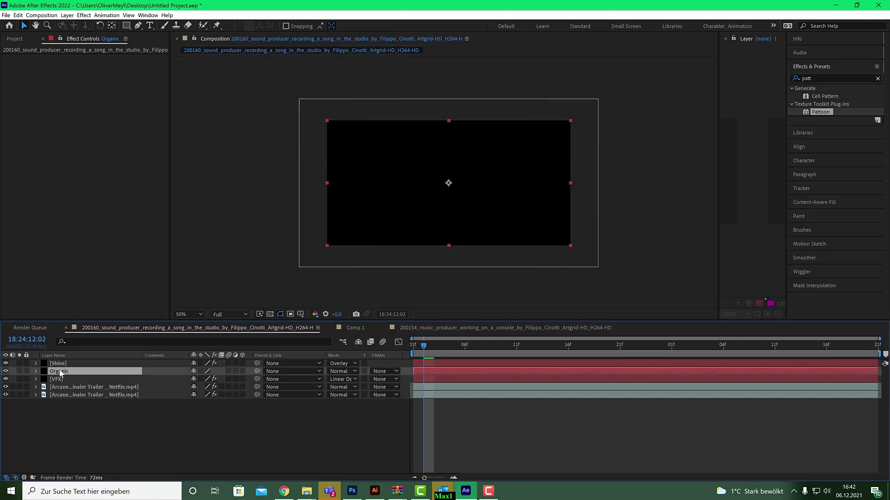
pyautogui.doubleClick(820, 112)
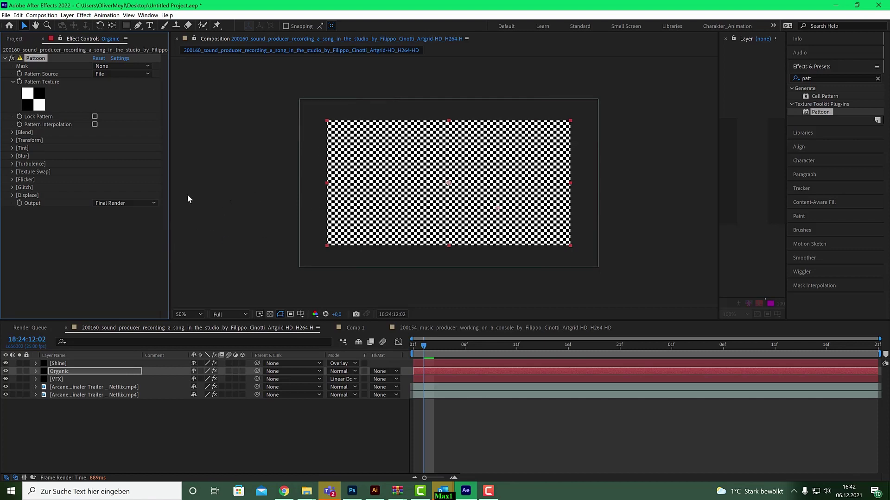
pyautogui.click(40, 100)
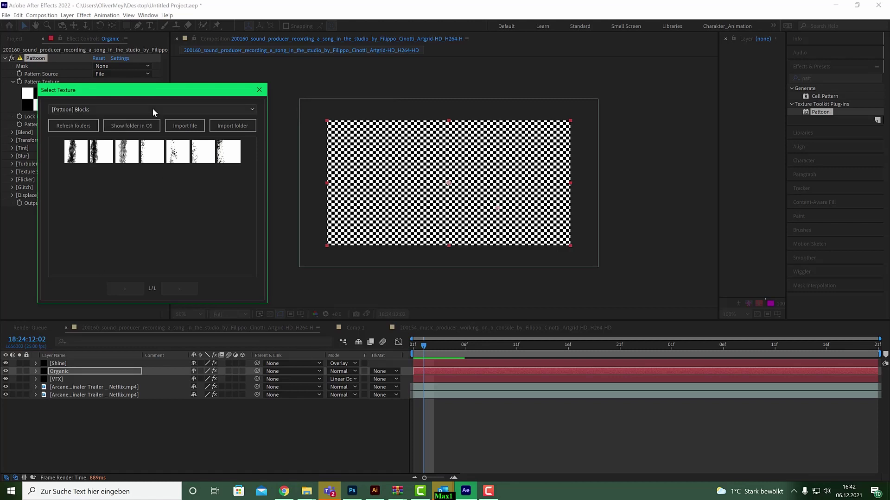
pyautogui.click(152, 109)
pyautogui.click(122, 246)
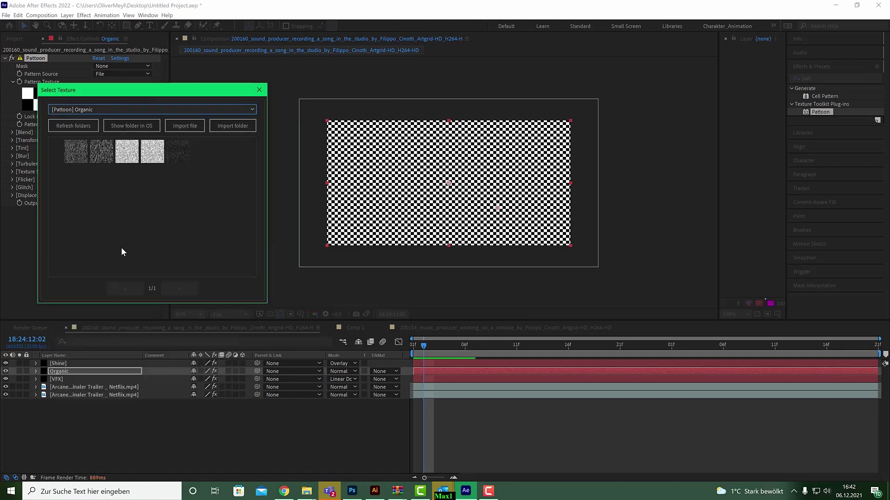
pyautogui.doubleClick(113, 176)
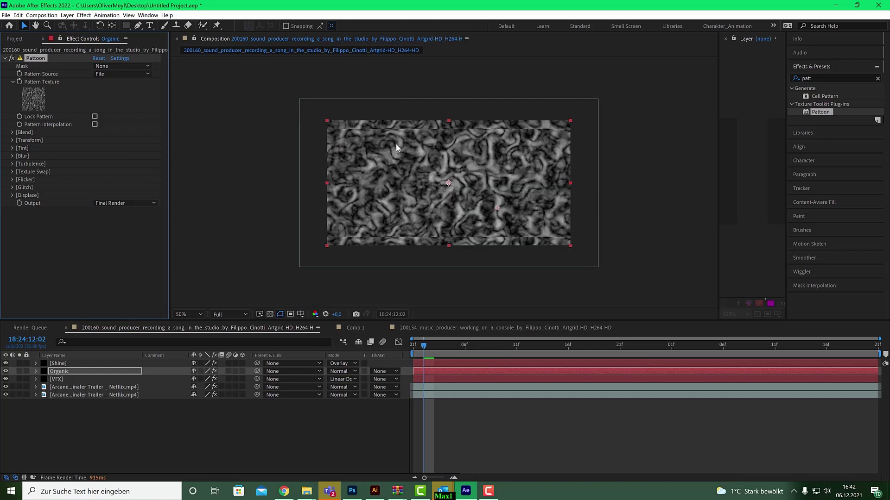
# - Set the tile mode of the Organic layer's pattern to Mirrored
pyautogui.press('/')
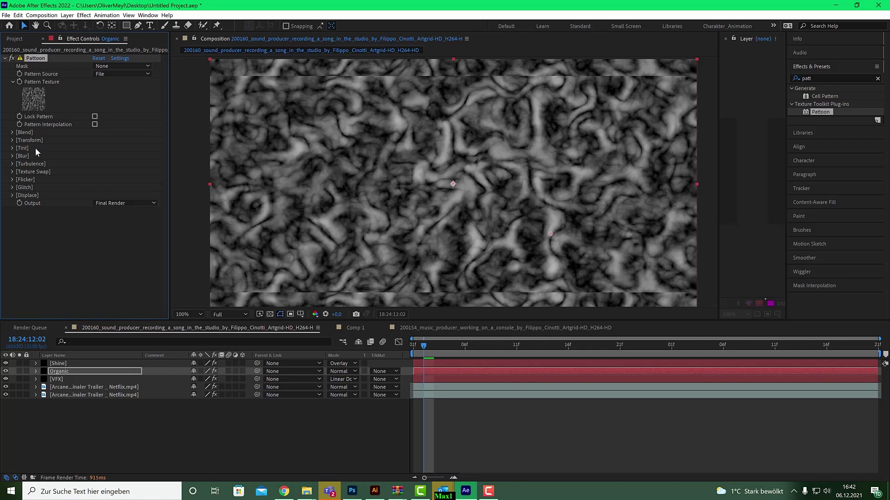
pyautogui.click(13, 140)
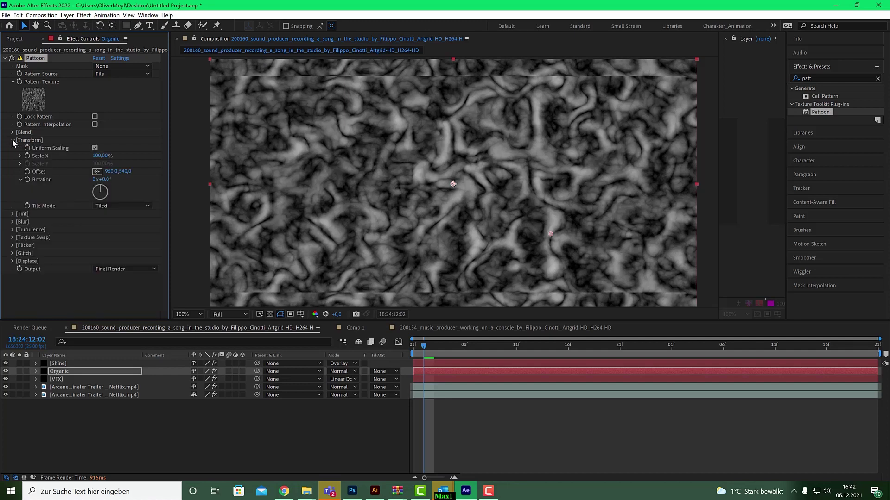
pyautogui.click(121, 206)
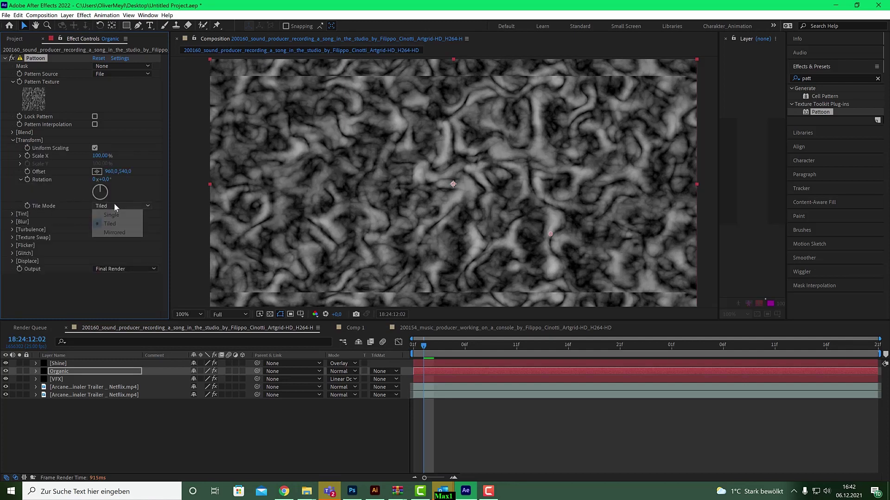
pyautogui.click(107, 234)
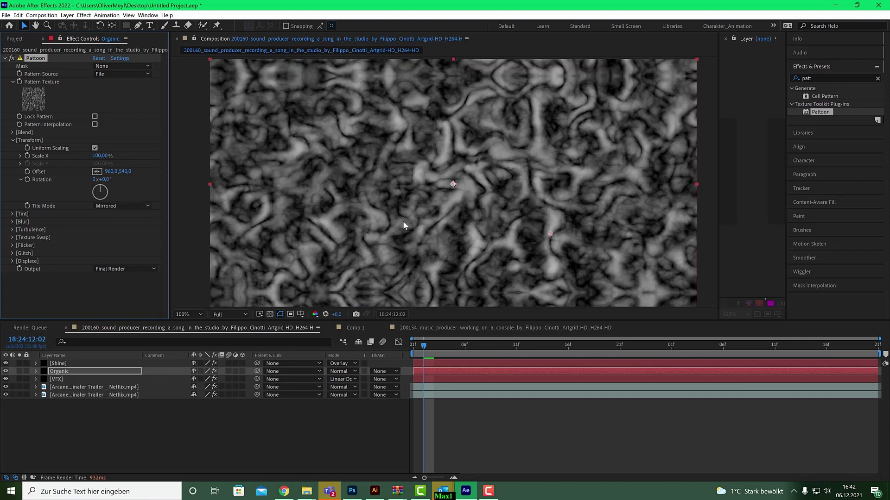
pyautogui.moveTo(425, 346)
pyautogui.mouseDown()
pyautogui.moveTo(455, 349)
pyautogui.moveTo(428, 353)
pyautogui.mouseUp()
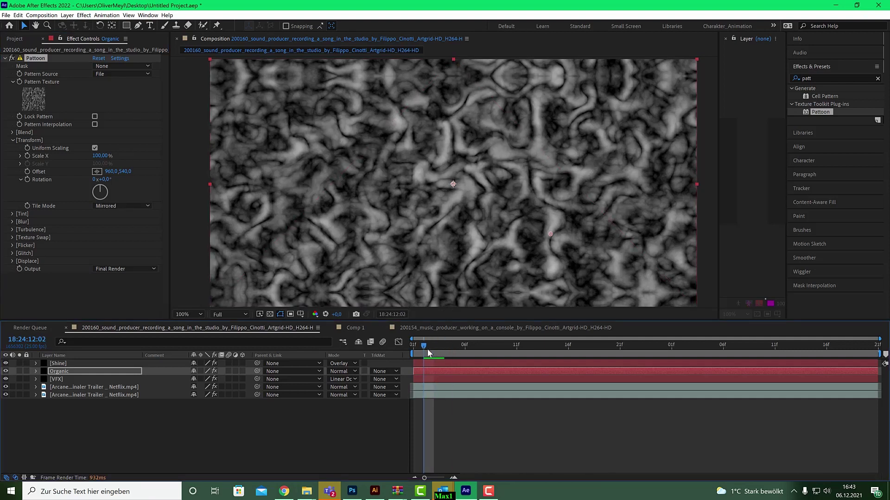
pyautogui.press(',')
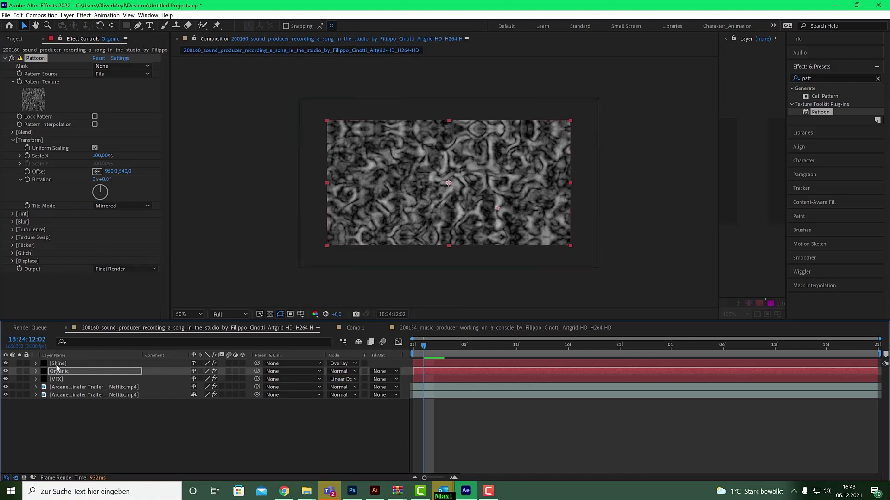
# - Solo the upper Arcane trailer clip temporarily and examine the original frame up close
pyautogui.click(19, 387)
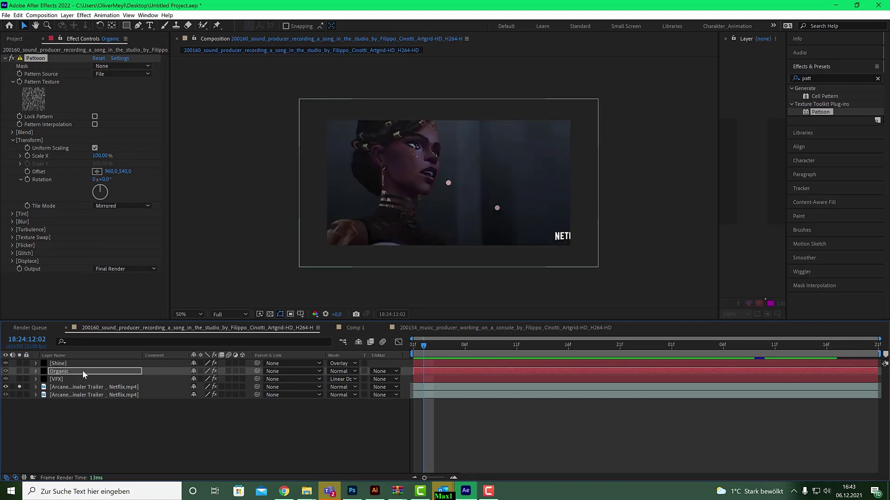
pyautogui.press('.')
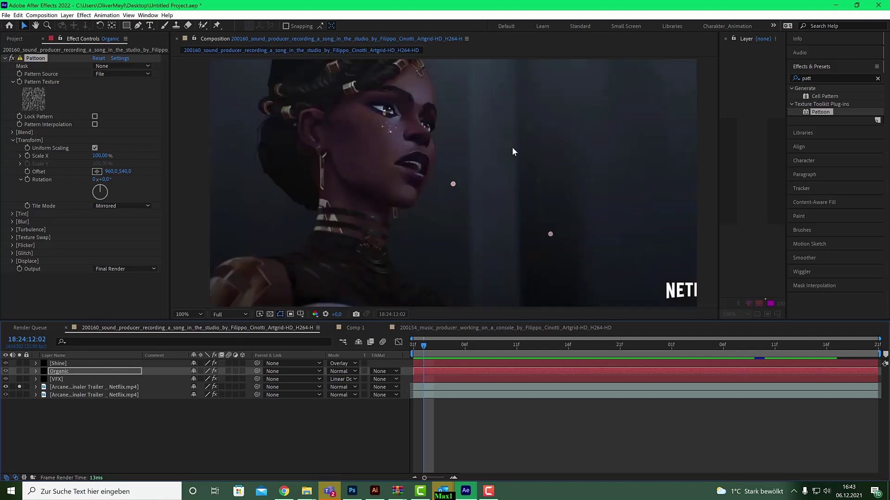
pyautogui.click(19, 387)
# - Tint the Organic layer's Pattoon texture a dark golden brown at 100% tint opacity
pyautogui.click(59, 371)
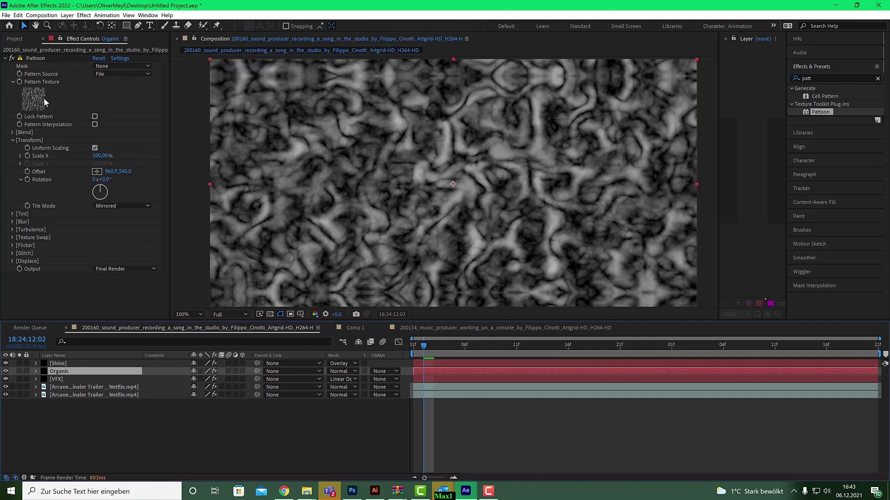
pyautogui.click(13, 213)
pyautogui.click(97, 229)
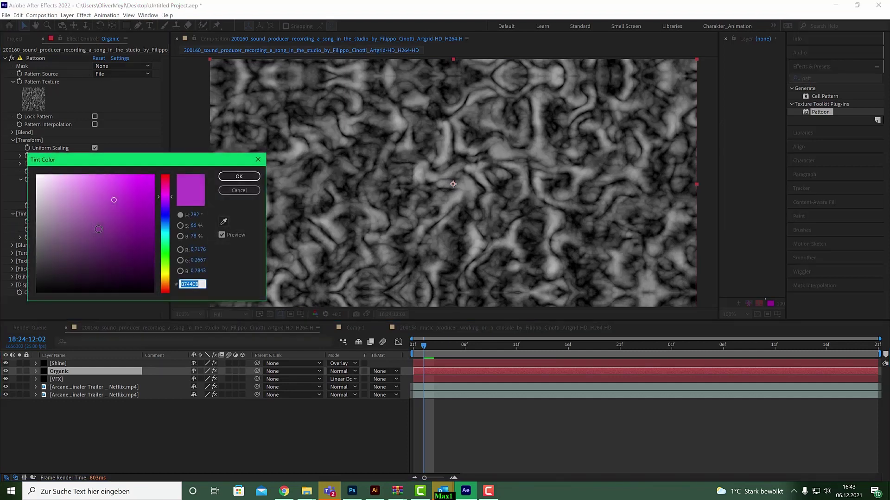
pyautogui.click(166, 274)
pyautogui.moveTo(150, 269)
pyautogui.mouseDown()
pyautogui.moveTo(159, 275)
pyautogui.moveTo(130, 238)
pyautogui.moveTo(129, 253)
pyautogui.mouseUp()
pyautogui.click(171, 278)
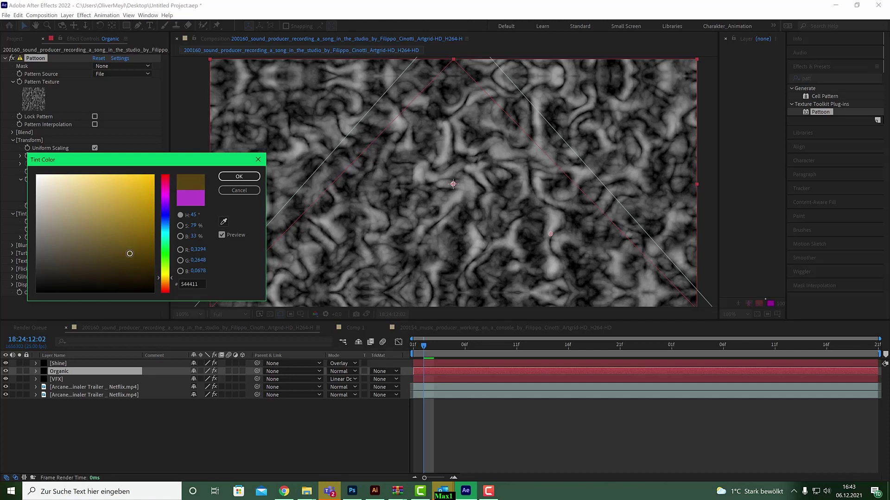
pyautogui.click(165, 279)
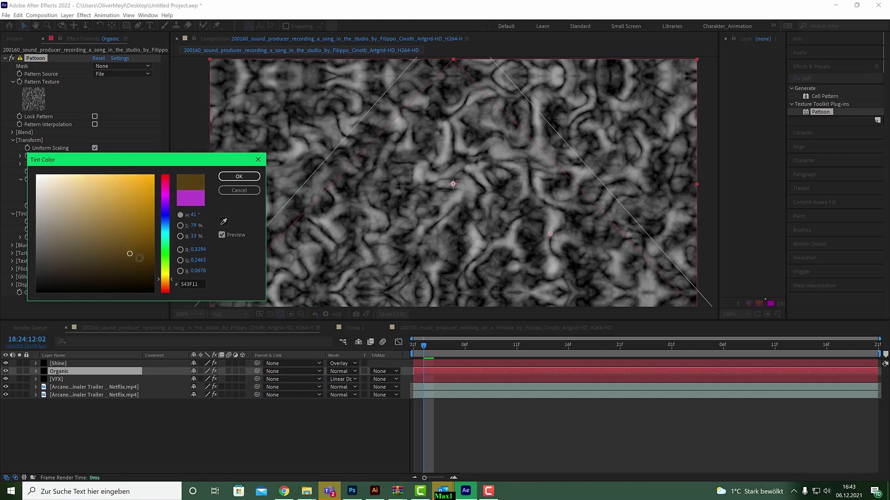
pyautogui.click(139, 254)
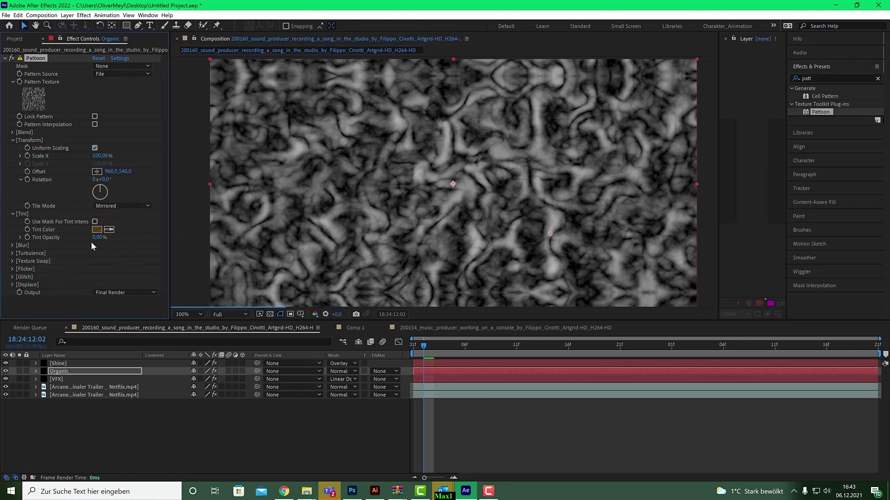
pyautogui.moveTo(98, 237); pyautogui.dragTo(226, 231)
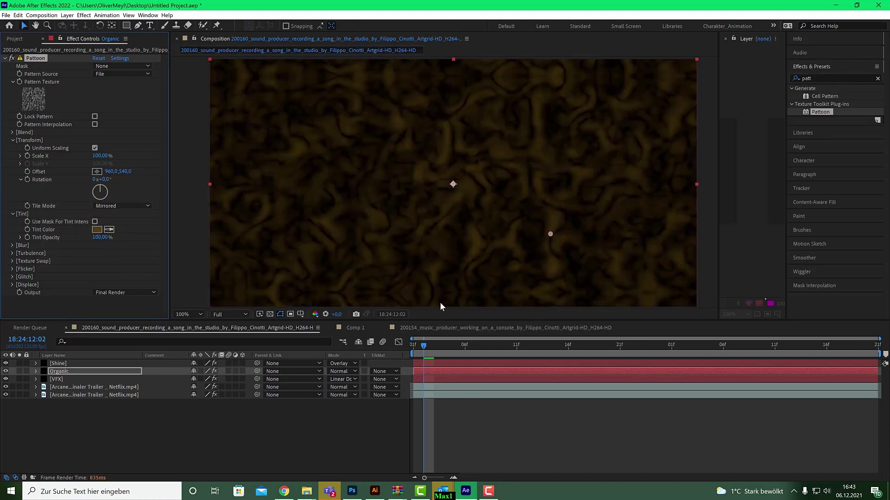
# - Set the Organic layer's blending mode to Screen after trying Overlay
pyautogui.click(348, 372)
pyautogui.click(384, 172)
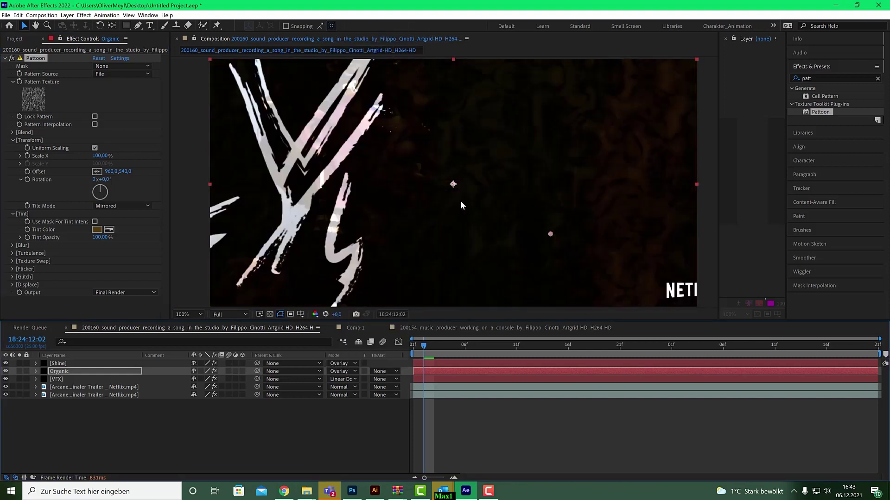
pyautogui.scroll(-2, 460, 201)
pyautogui.click(354, 371)
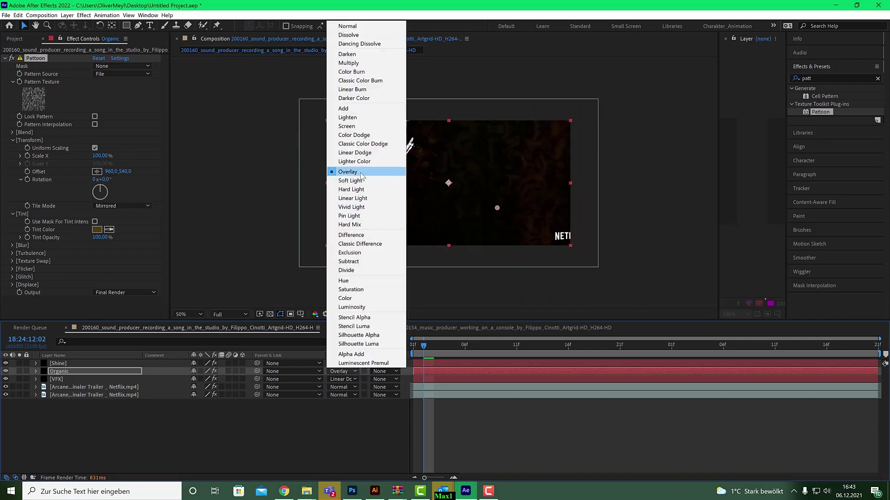
pyautogui.click(365, 126)
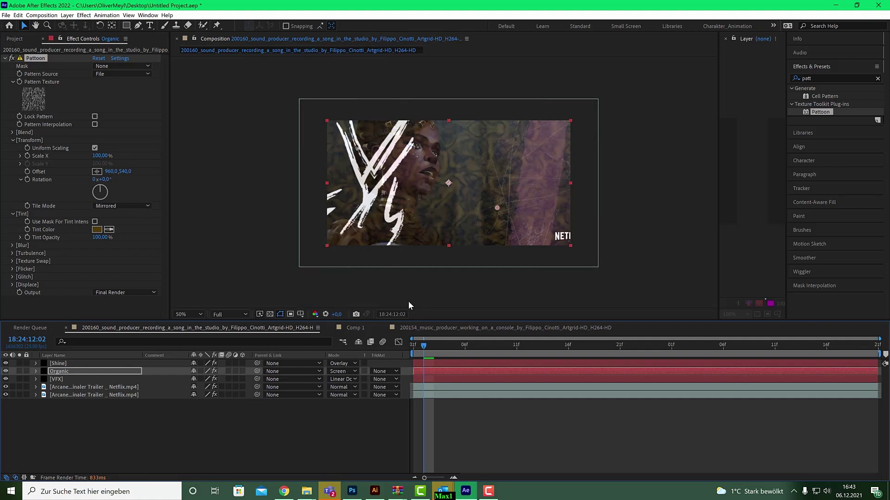
# - Activate Pattoon's texture swap on the Organic layer with a swap frequency of 12 Hz
pyautogui.click(13, 261)
pyautogui.click(95, 268)
pyautogui.click(97, 277)
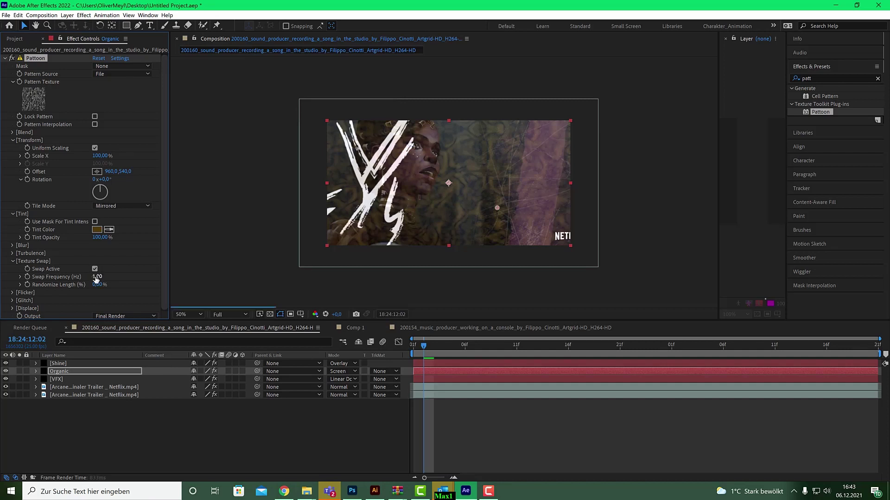
pyautogui.write('12')
pyautogui.press('Return')
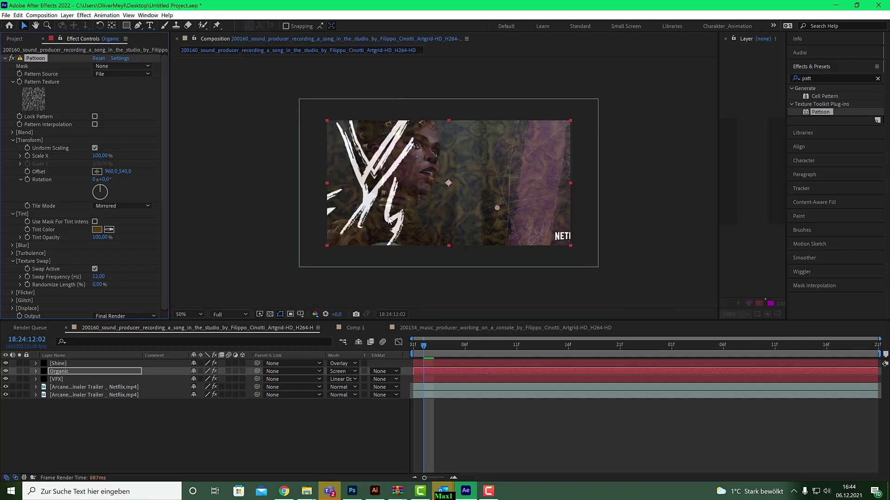
# - Draw a tall rectangular mask over the left part of the frame on the Organic layer and assign Mask 1 to Pattoon
pyautogui.click(126, 26)
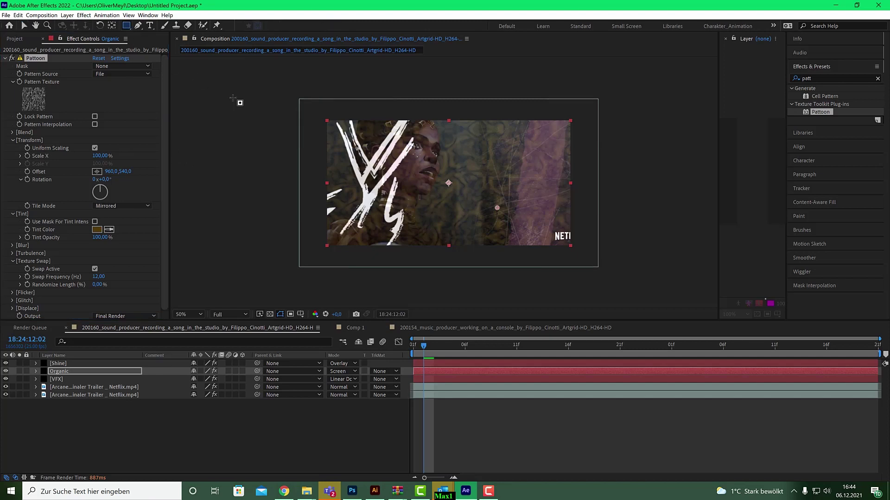
pyautogui.moveTo(288, 102); pyautogui.dragTo(387, 266)
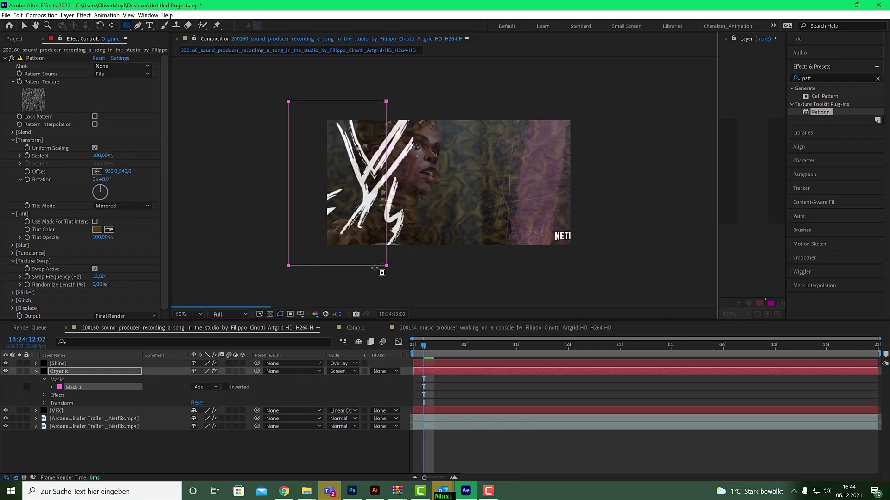
pyautogui.click(114, 66)
pyautogui.click(114, 85)
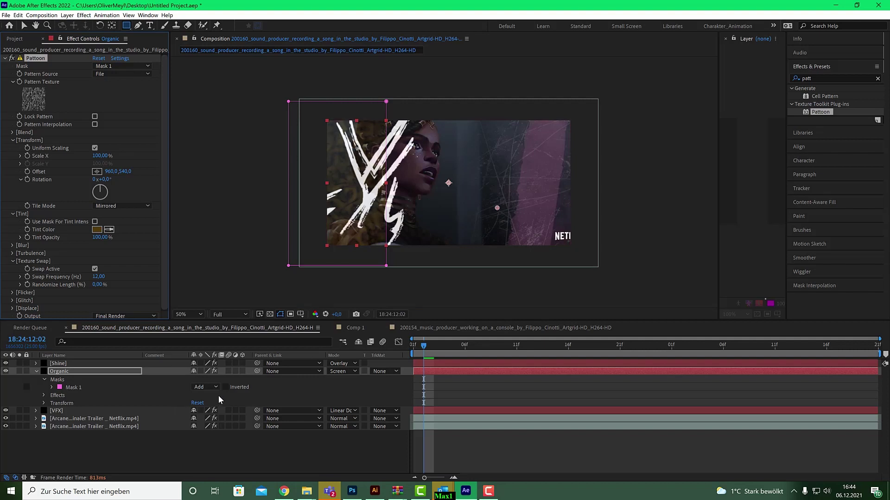
# - Set the mask feather of the Organic layer's Mask 1 to 500 pixels
pyautogui.click(68, 387)
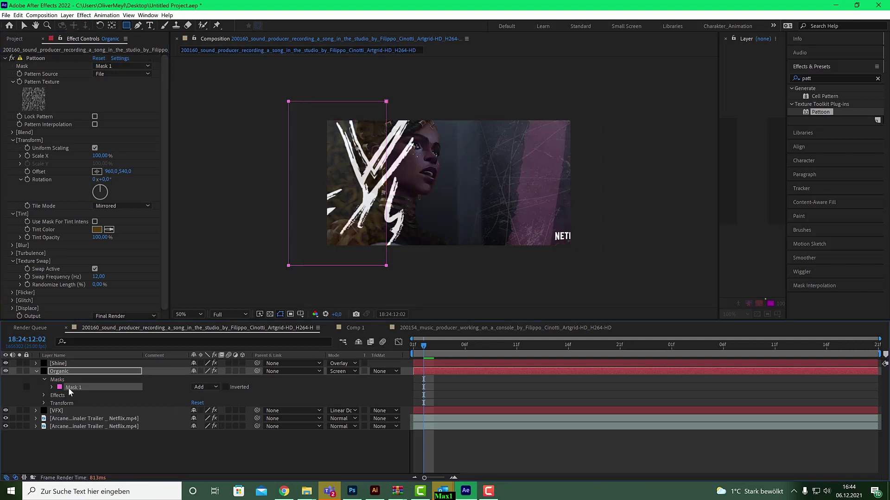
pyautogui.press('m')
pyautogui.press('m')
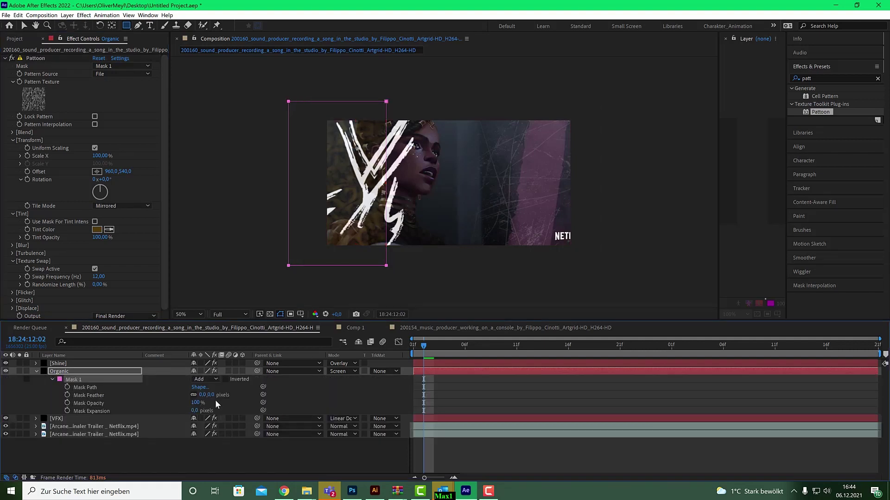
pyautogui.write('500')
pyautogui.press('Return')
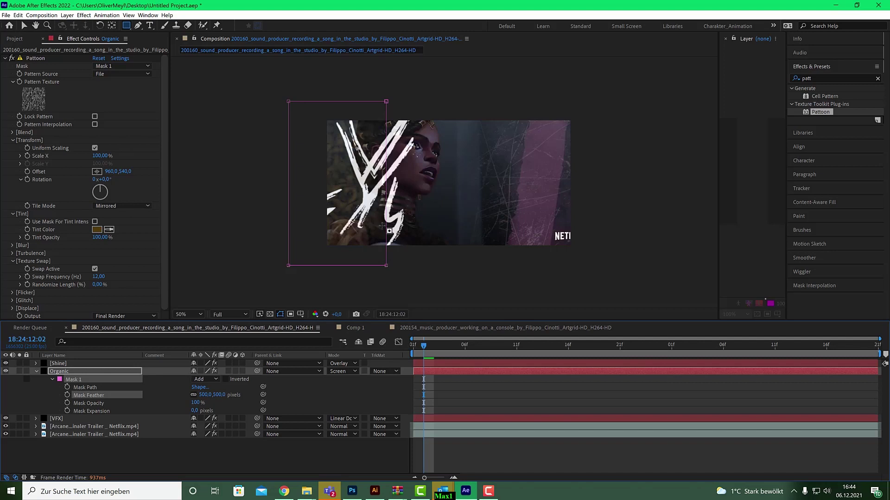
pyautogui.scroll(2, 378, 192)
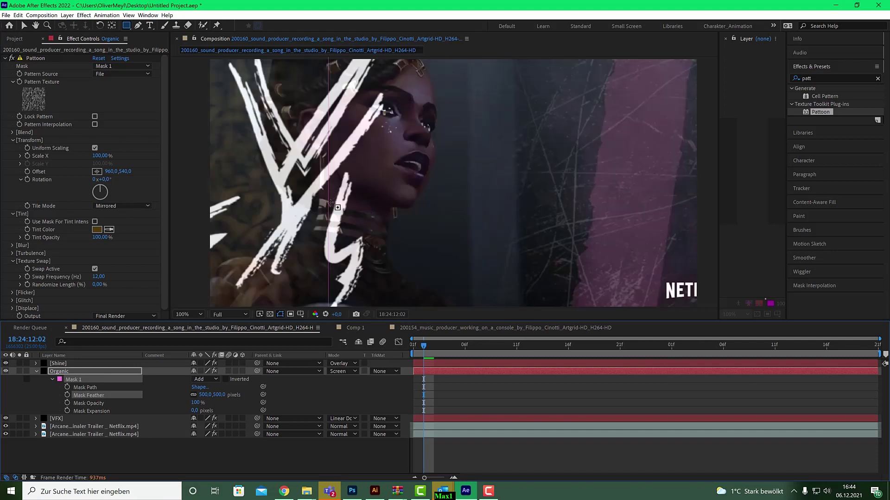
pyautogui.scroll(-2, 320, 155)
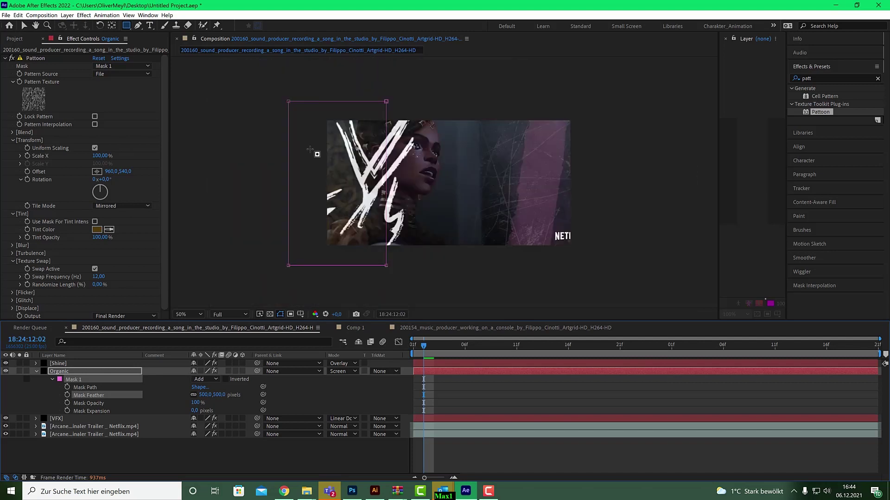
# - Slant the mask's right edge by moving its lower corner well inward and its upper corner slightly outward
pyautogui.click(6, 58)
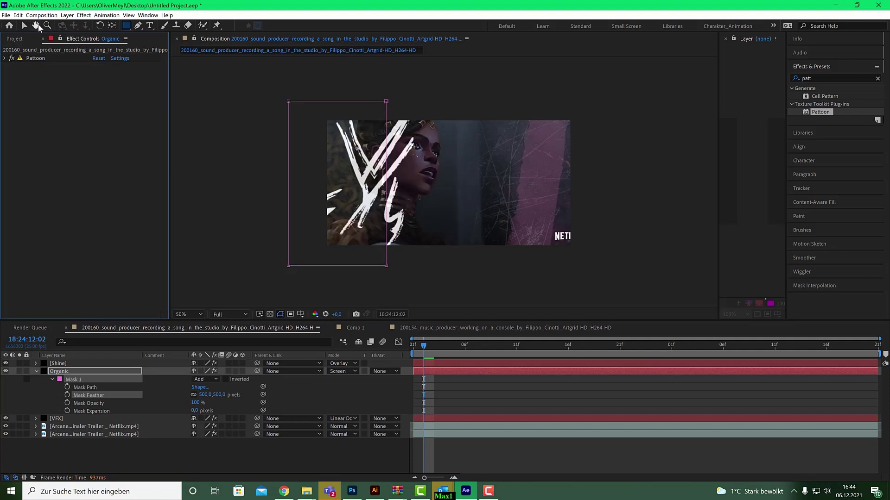
pyautogui.click(25, 25)
pyautogui.click(387, 266)
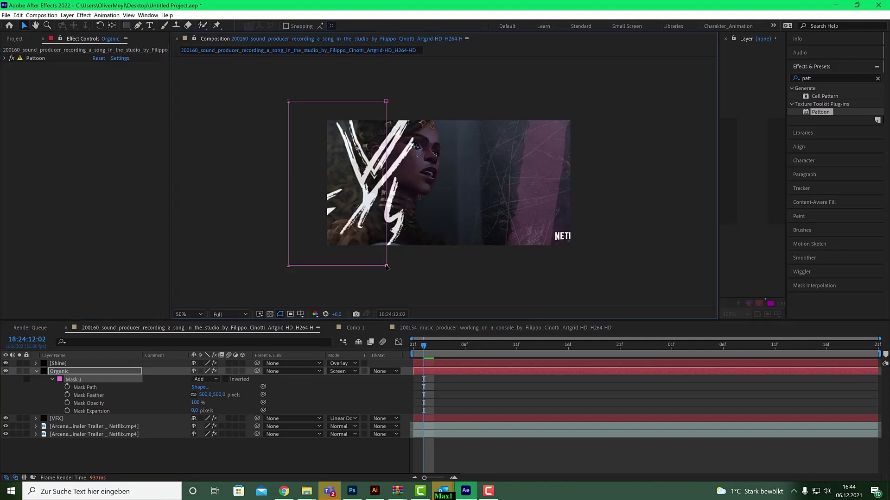
pyautogui.moveTo(381, 266); pyautogui.dragTo(340, 268)
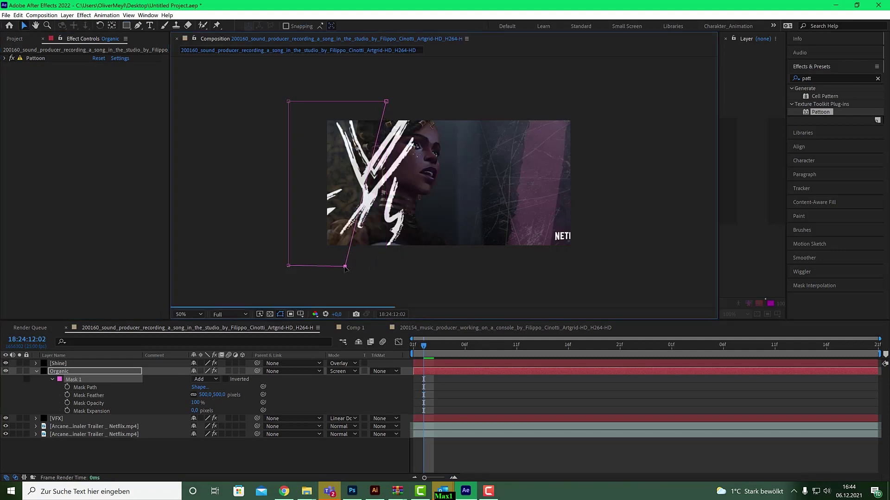
pyautogui.moveTo(386, 101); pyautogui.dragTo(393, 101)
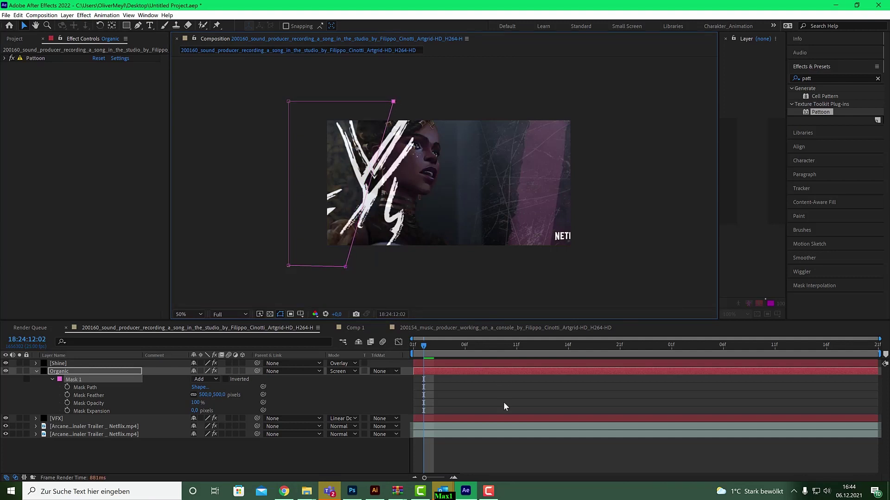
# - Hide the VFX layer and inspect the masked Organic texture behind the character at 18:24:12:03
pyautogui.click(430, 349)
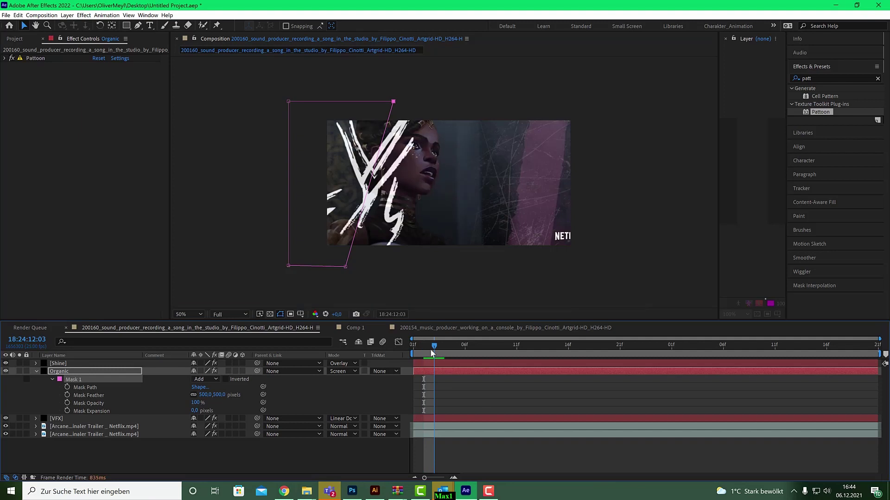
pyautogui.click(6, 419)
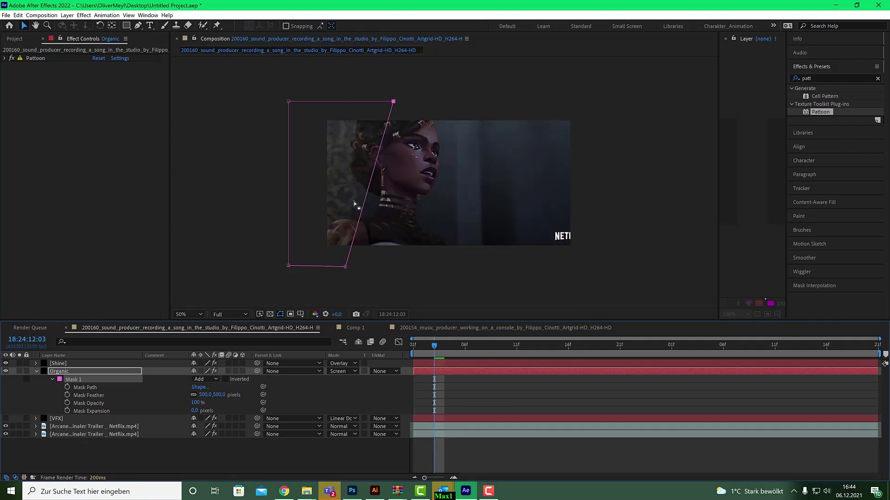
pyautogui.press('.')
pyautogui.press(',')
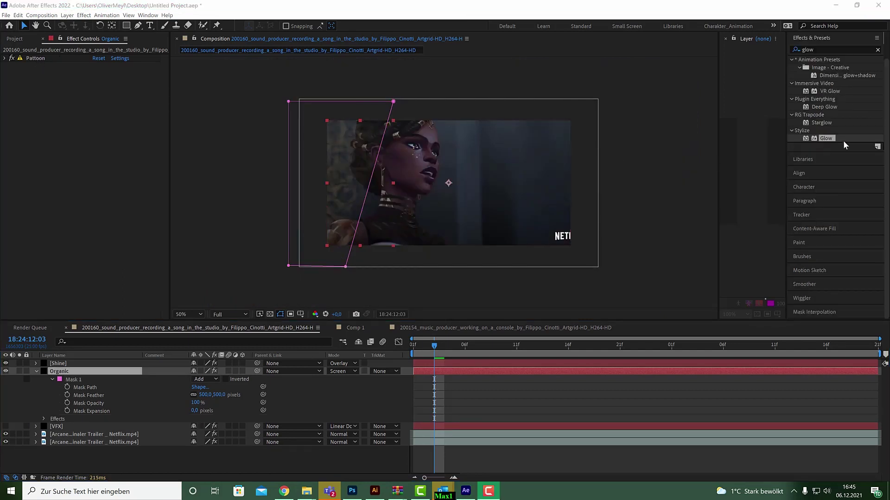
# - Apply the Glow effect to the Organic layer and lower its glow threshold to 17.6%
pyautogui.doubleClick(829, 138)
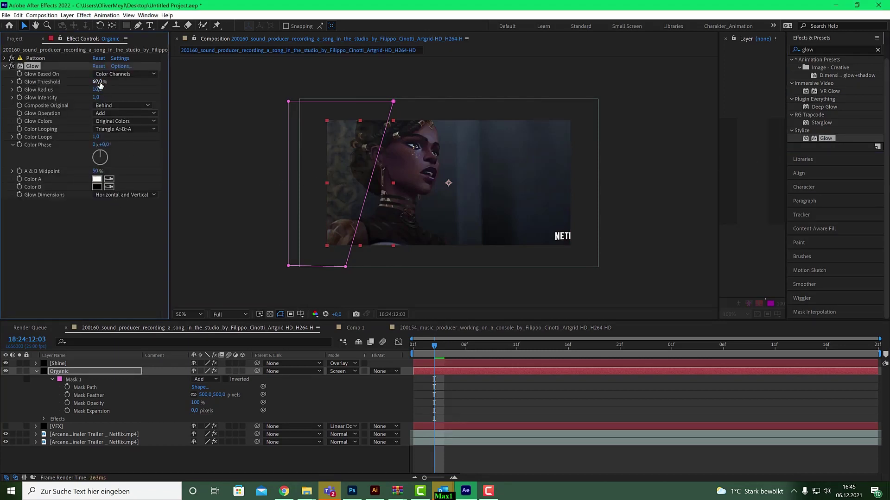
pyautogui.moveTo(98, 81); pyautogui.dragTo(48, 82)
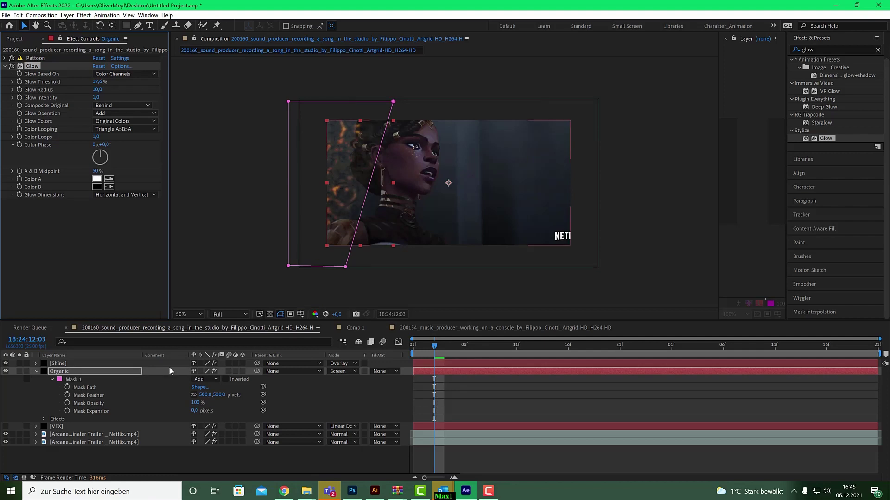
# - Solo the lower Arcane trailer clip temporarily and examine the reference shot at 18:24:12:02
pyautogui.click(19, 442)
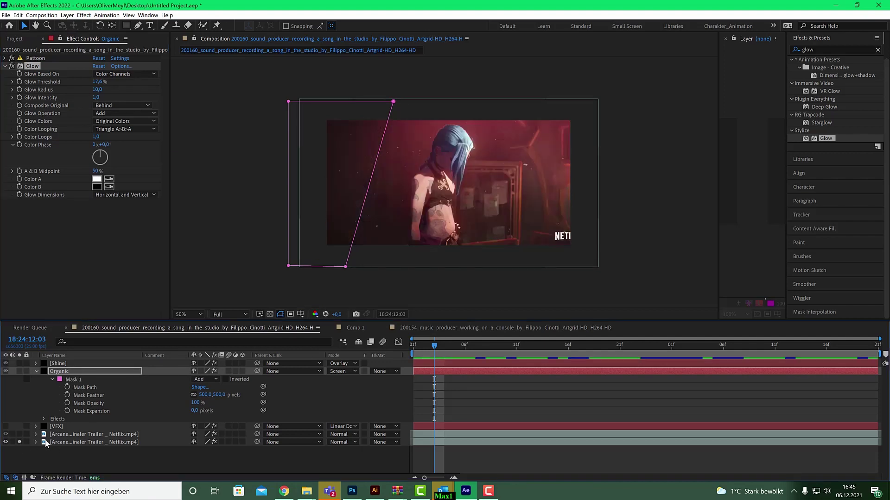
pyautogui.moveTo(434, 345); pyautogui.dragTo(421, 347)
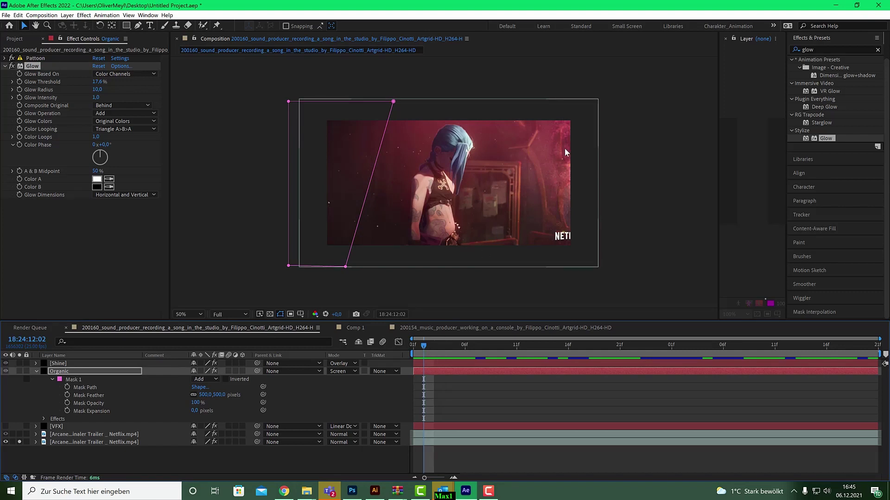
pyautogui.click(19, 442)
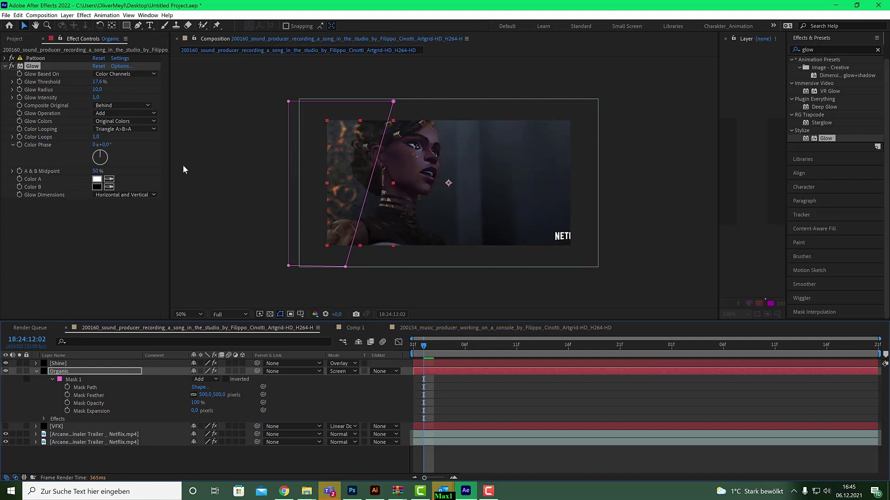
# - Set the Organic layer's glow radius to 65 and its glow threshold to 15.3%, checking the result on the preceding frame
pyautogui.moveTo(96, 93); pyautogui.dragTo(119, 91)
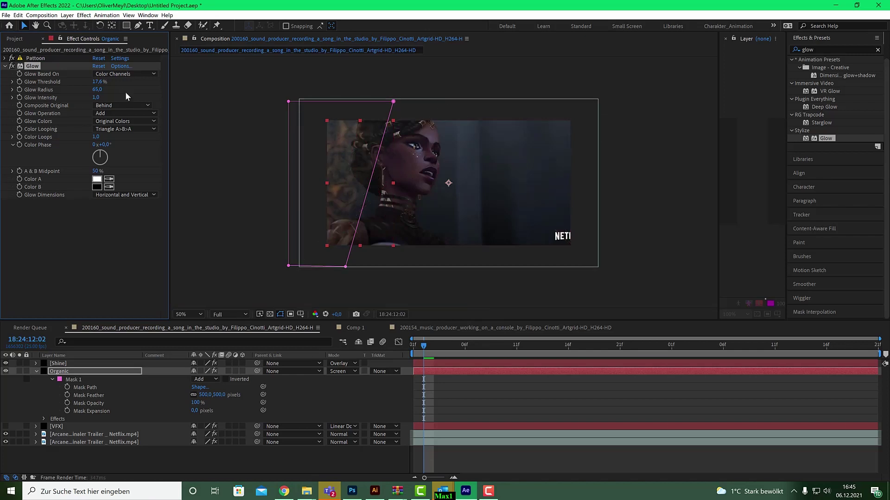
pyautogui.press('.')
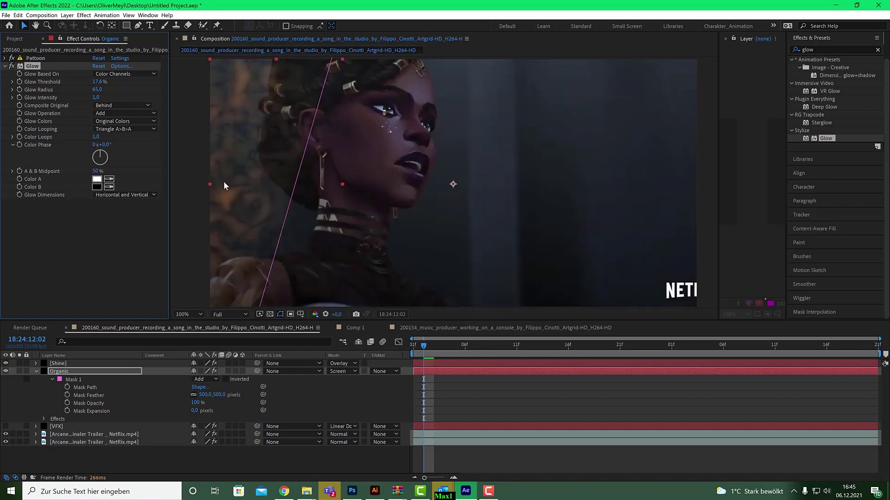
pyautogui.moveTo(98, 82); pyautogui.dragTo(93, 82)
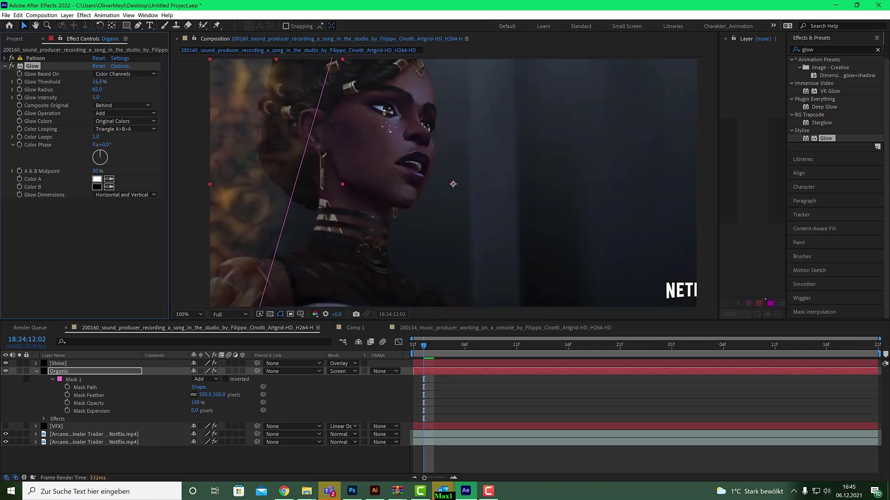
pyautogui.press('pageup')
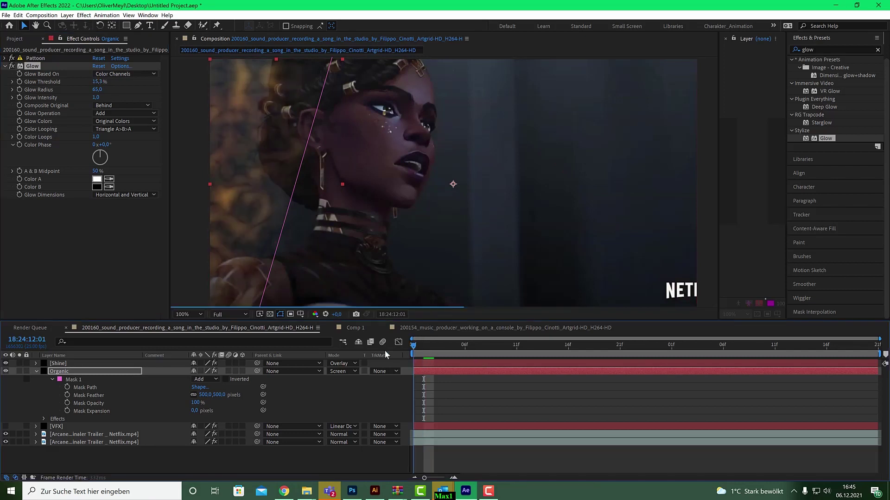
# - Play back the glowing Organic texture from the clip's start and inspect it at 18:24:12:04
pyautogui.click(461, 362)
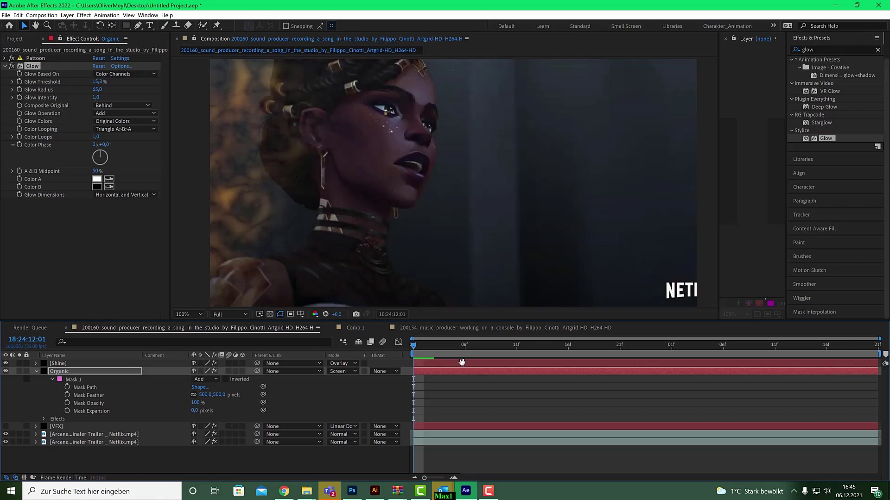
pyautogui.press('space')
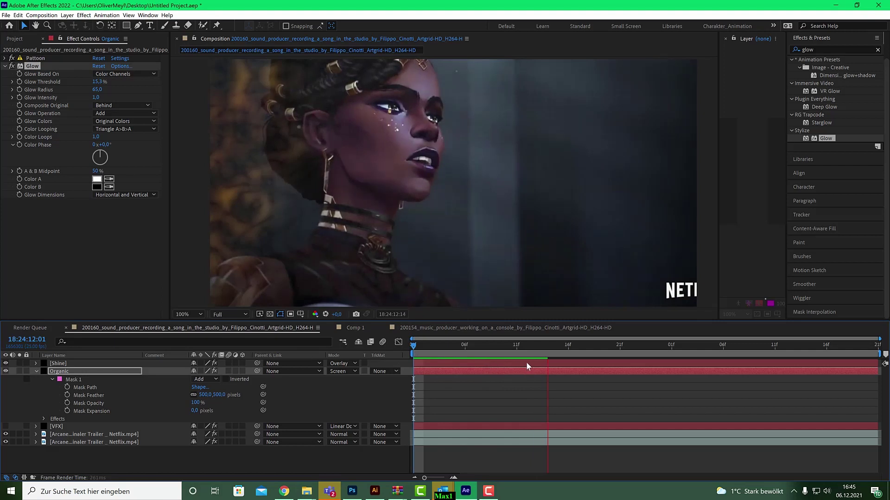
pyautogui.moveTo(543, 348); pyautogui.dragTo(476, 346)
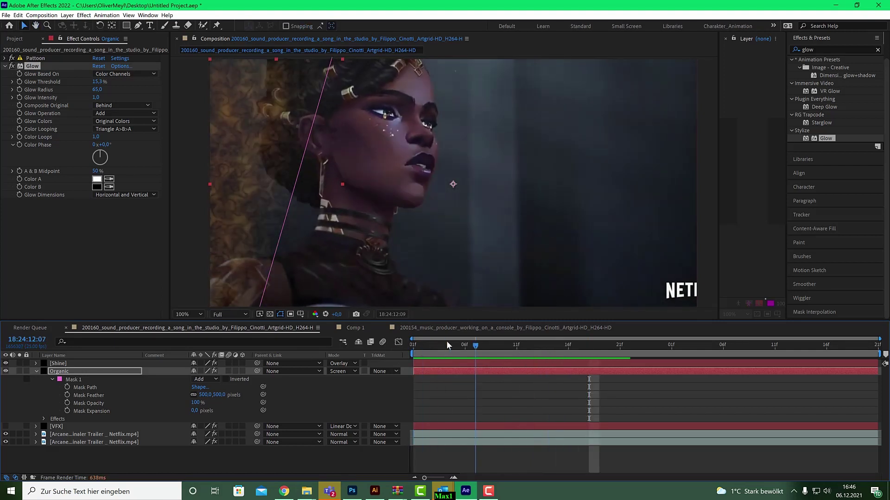
pyautogui.click(445, 345)
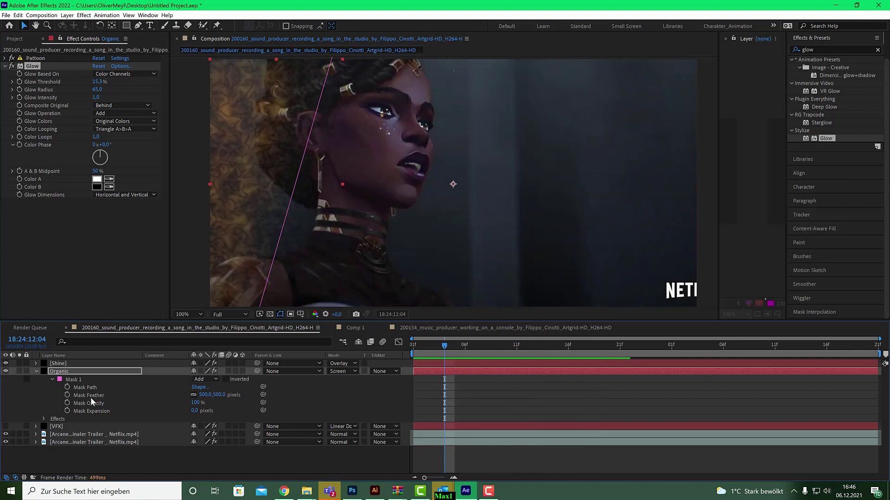
# - Show the VFX layer again and preview all the combined effects from 18:24:12:01
pyautogui.click(5, 427)
pyautogui.scroll(-2, 521, 245)
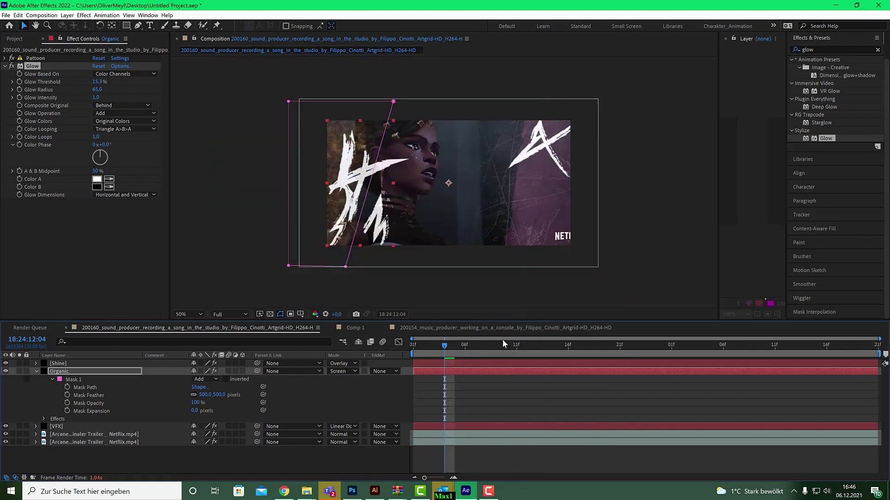
pyautogui.click(416, 349)
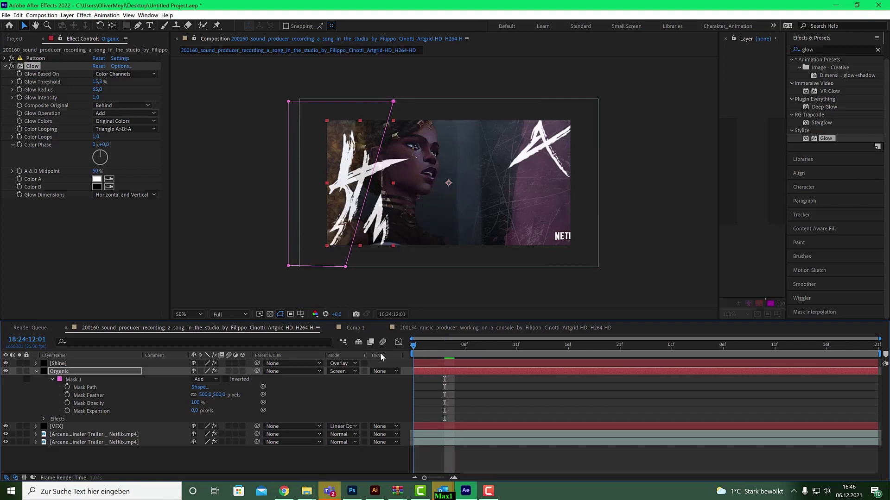
pyautogui.click(459, 289)
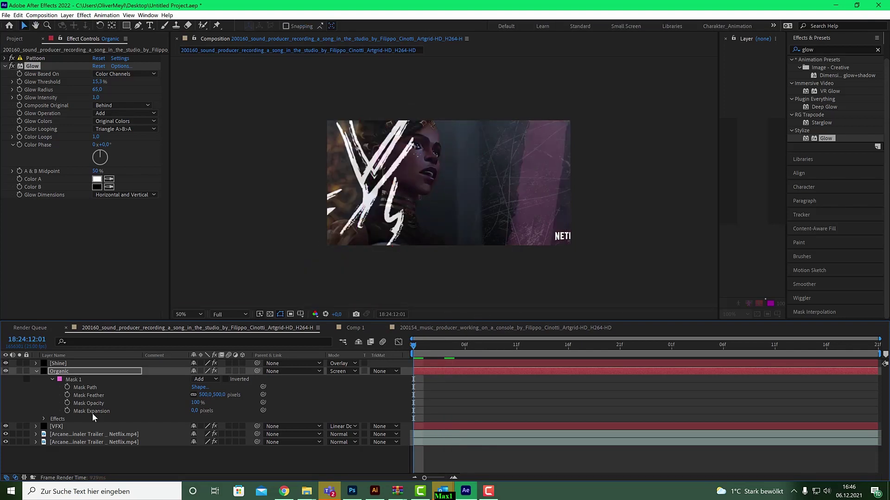
pyautogui.click(285, 403)
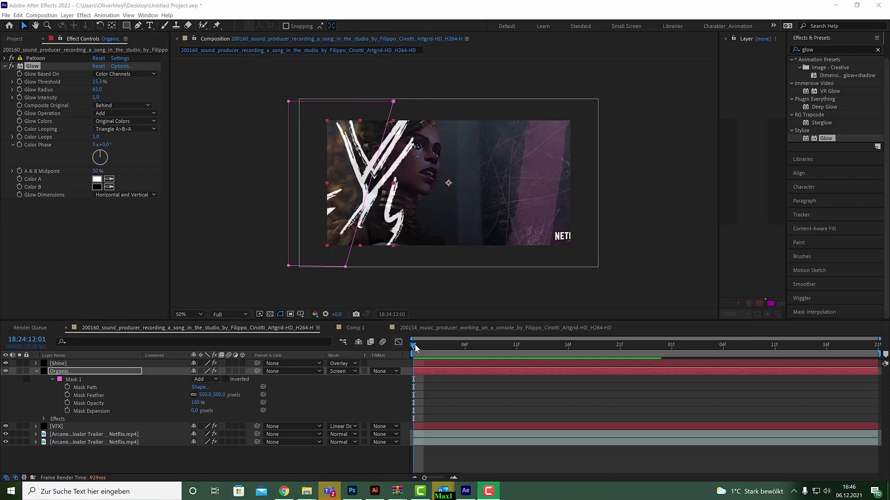
pyautogui.press('space')
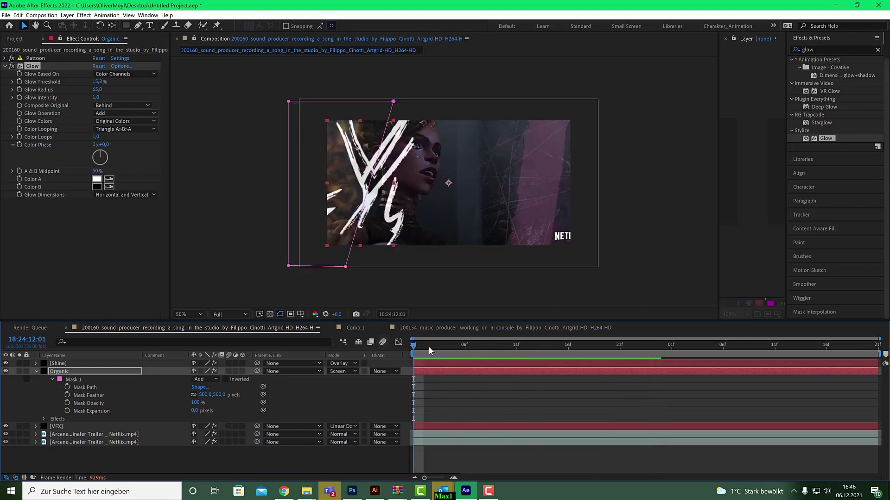
pyautogui.press('space')
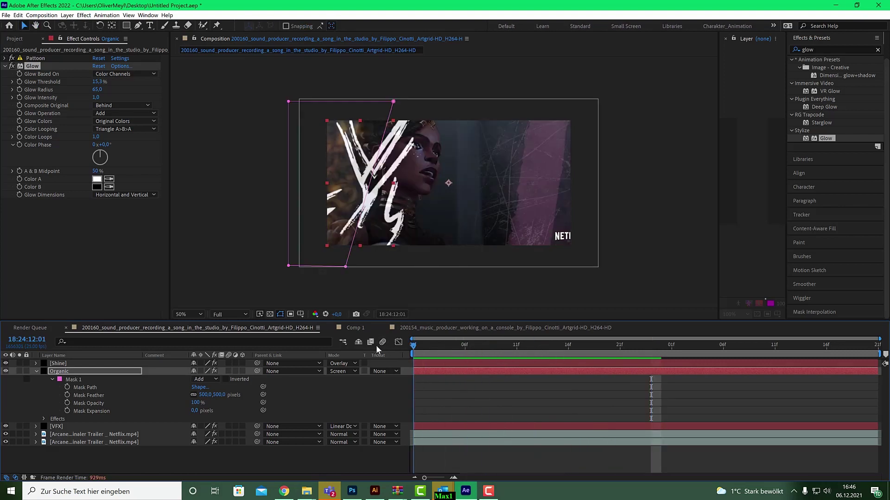
# - Solo the lower Arcane trailer clip temporarily, play the reference shots and examine the frame at 18:24:12:10
pyautogui.click(19, 441)
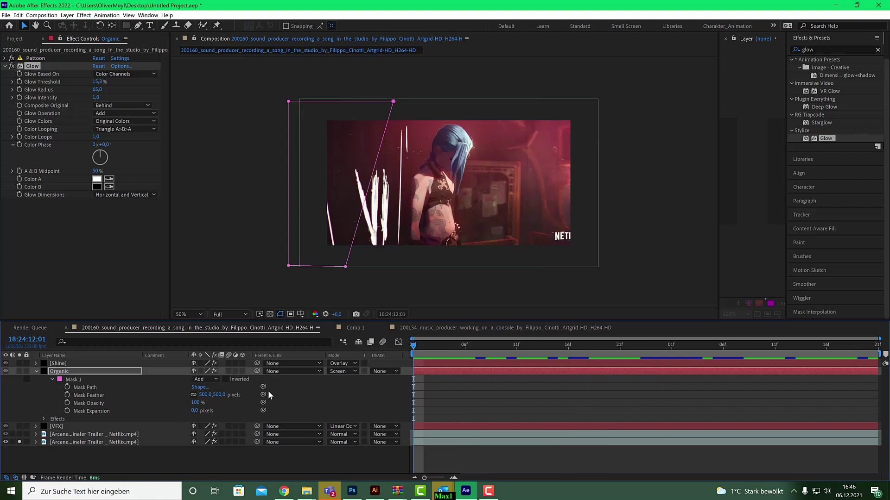
pyautogui.press('space')
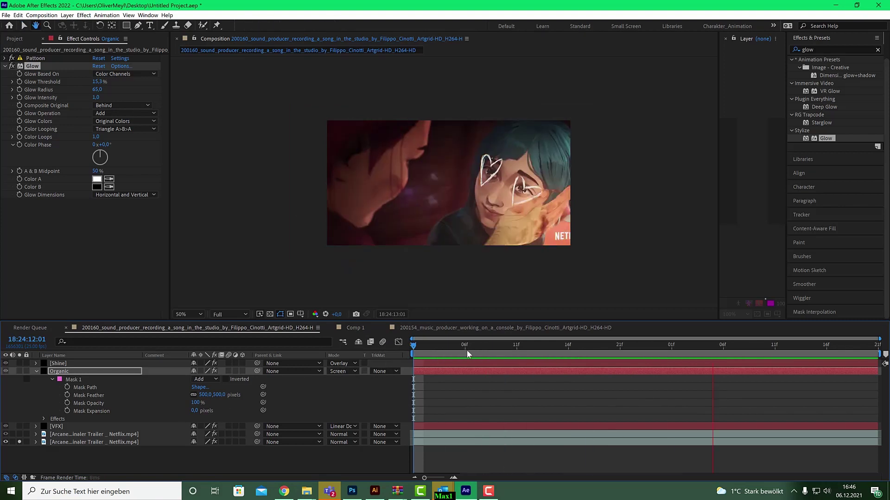
pyautogui.click(434, 347)
pyautogui.moveTo(425, 351); pyautogui.dragTo(504, 348)
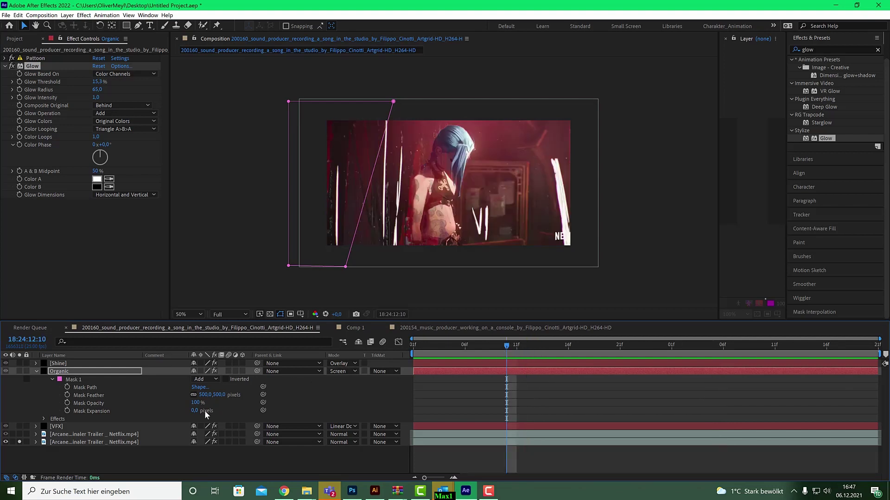
pyautogui.click(20, 442)
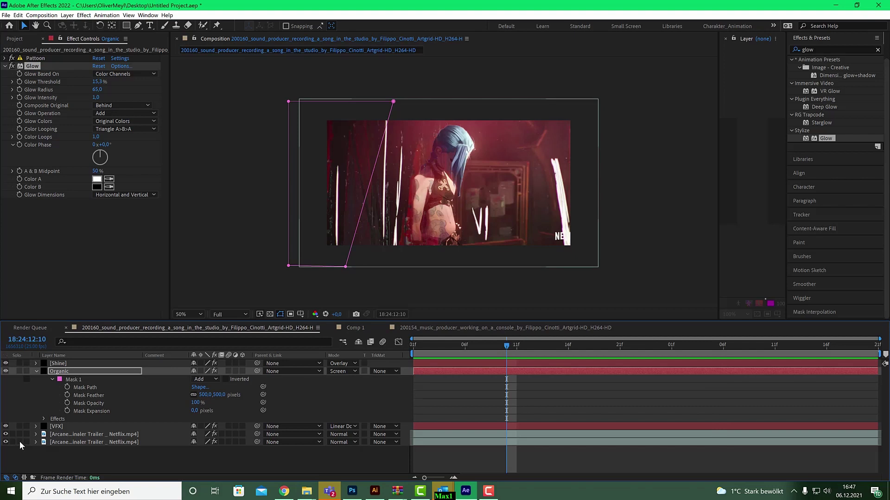
# - Collapse the Organic layer's properties, check the Shine layer's keyframes and go to the shot's last frame at 18:24:13:03
pyautogui.click(56, 372)
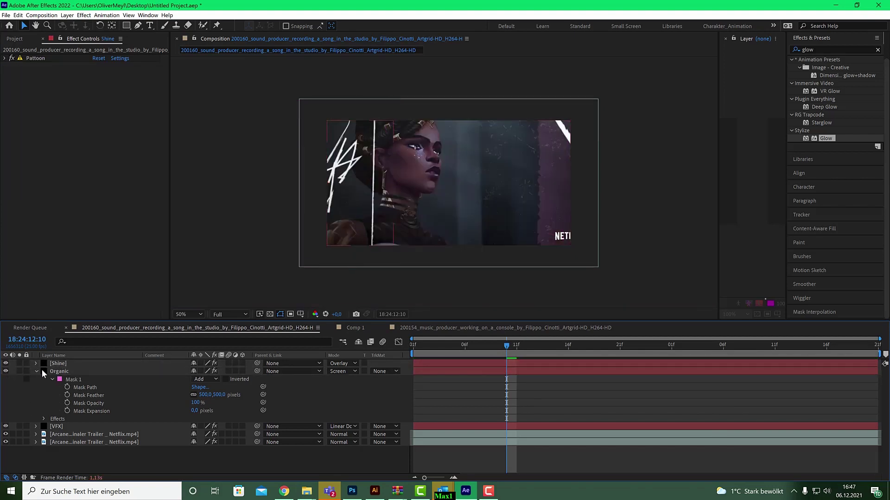
pyautogui.click(36, 372)
pyautogui.moveTo(548, 345); pyautogui.dragTo(696, 344)
pyautogui.press('u')
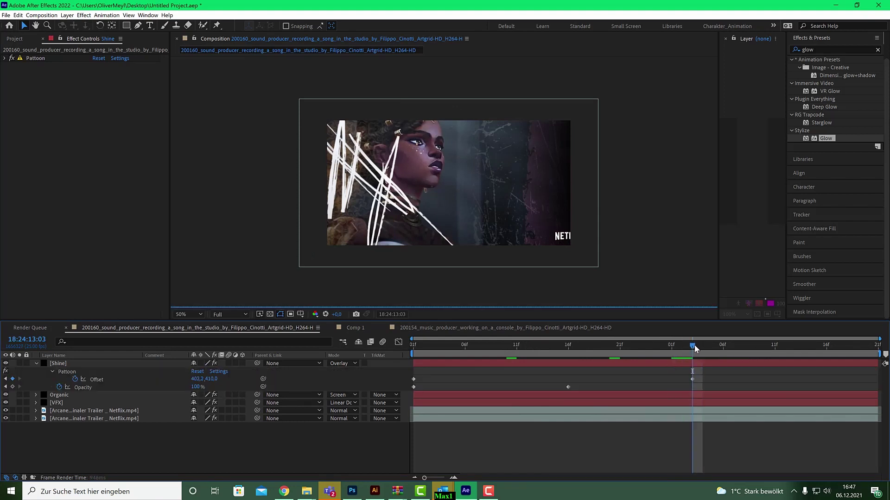
pyautogui.press('u')
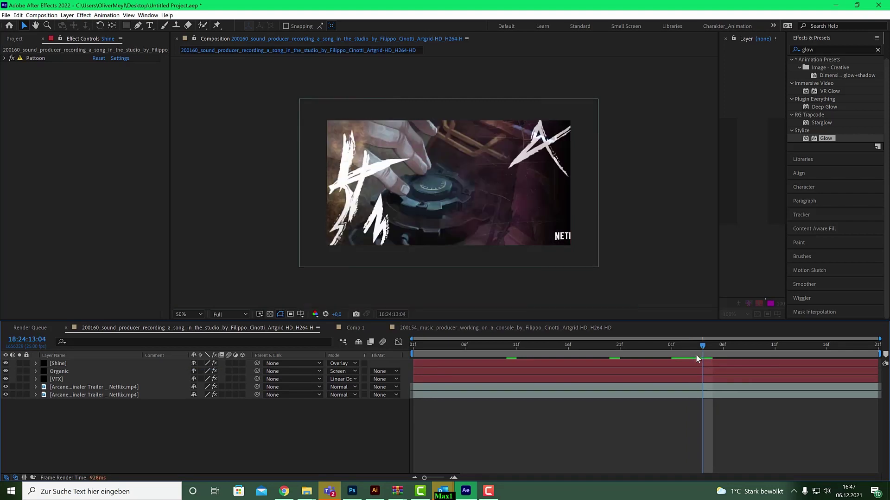
pyautogui.press('pagedown')
pyautogui.press('pageup')
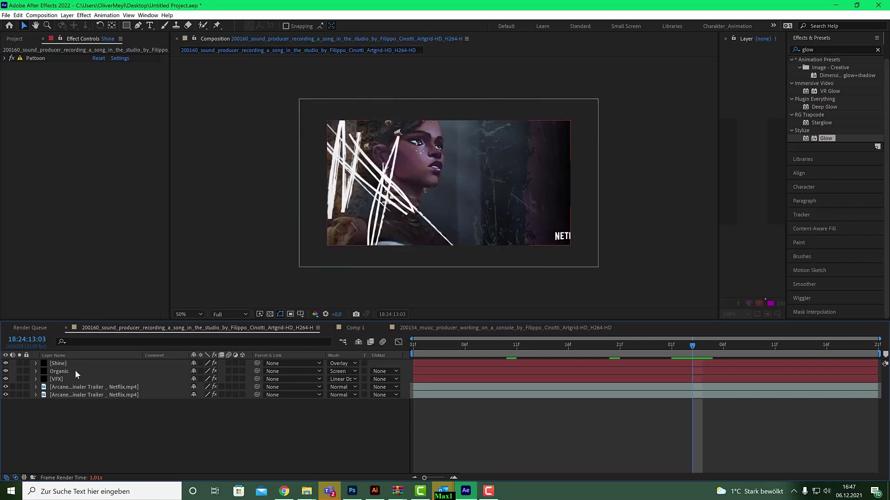
# - Add a new 1920 x 1080 black solid above the other layers
pyautogui.click(68, 15)
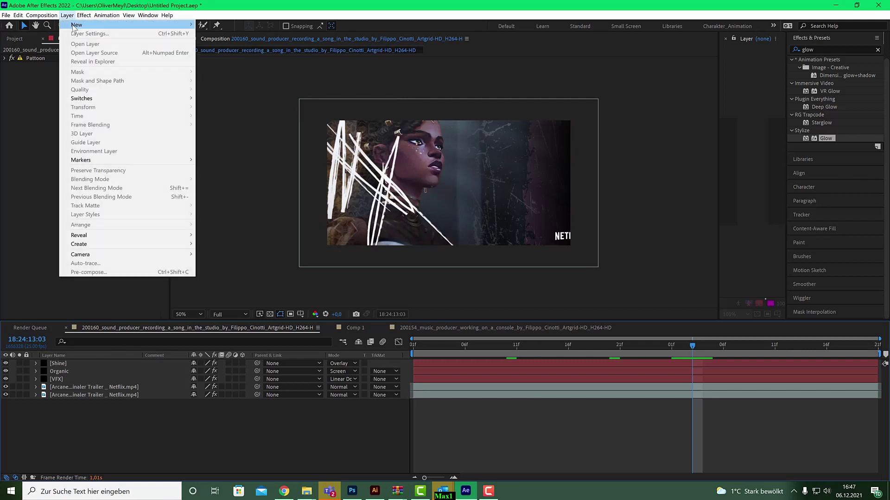
pyautogui.moveTo(92, 26)
pyautogui.click(245, 34)
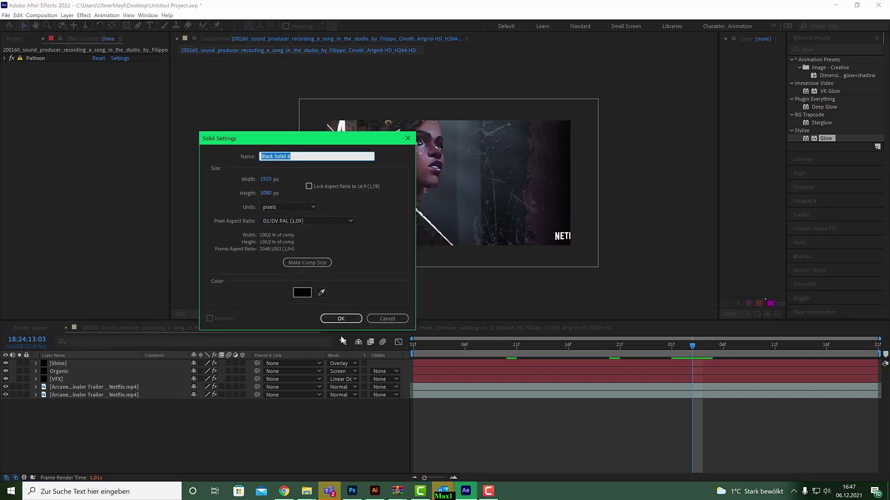
pyautogui.click(346, 321)
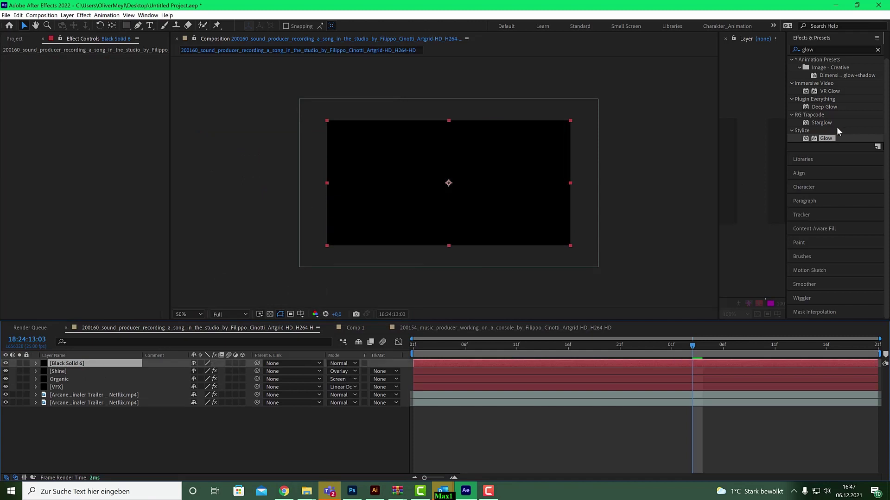
# - Apply the Pattoon effect to the new solid and load the second texture from the [Pattoon] Organic folder
pyautogui.click(796, 50)
pyautogui.write('pat')
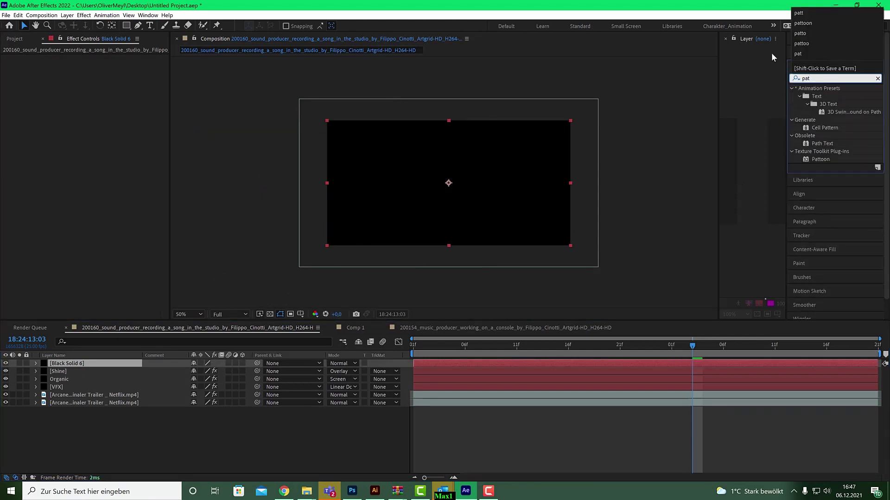
pyautogui.doubleClick(820, 159)
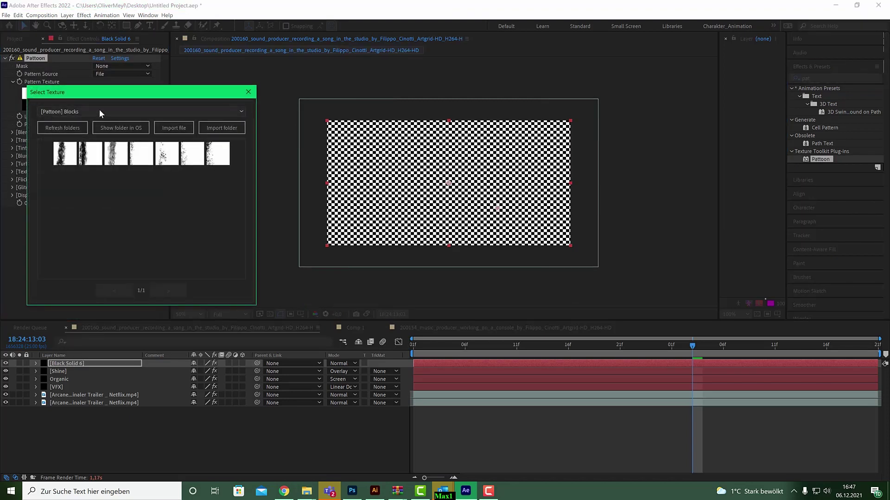
pyautogui.click(99, 111)
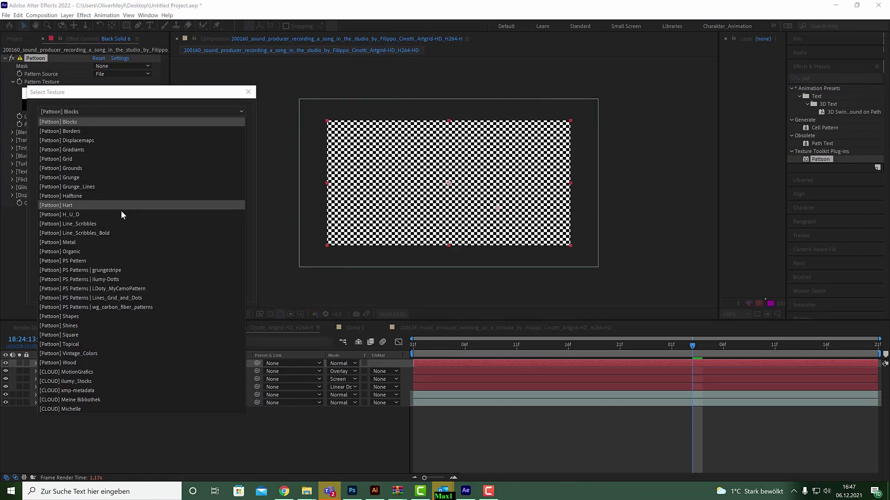
pyautogui.click(126, 251)
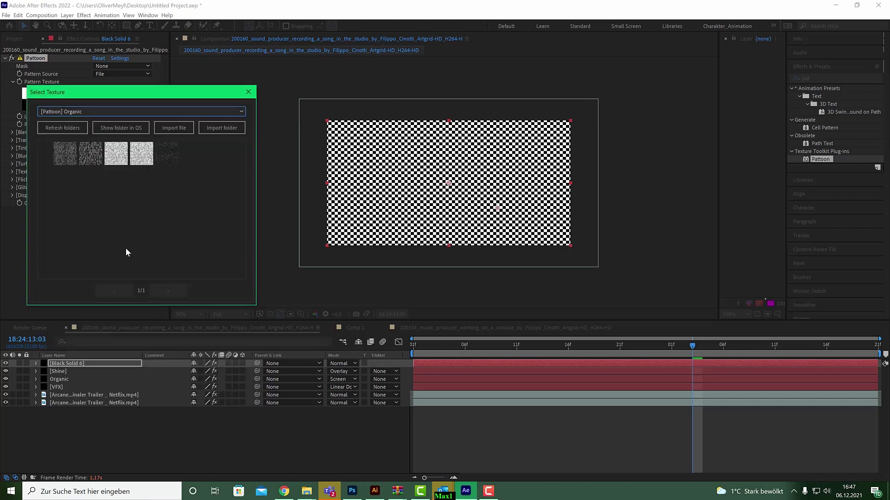
pyautogui.click(92, 154)
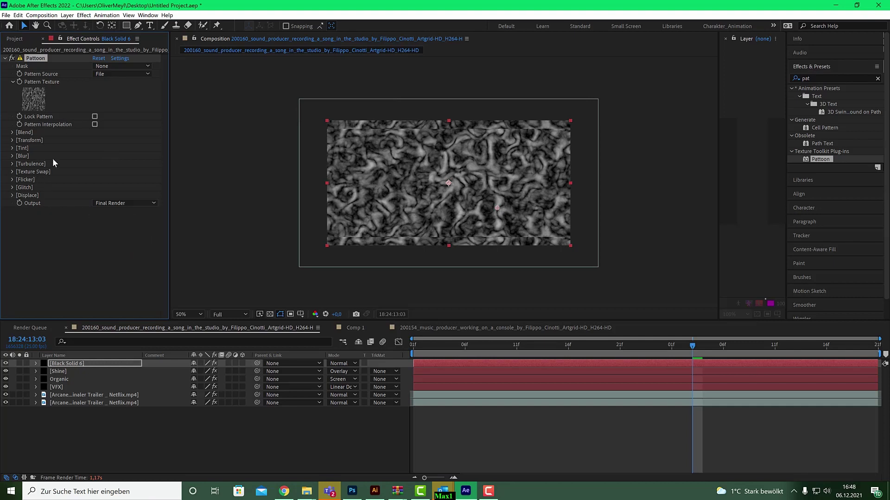
# - Invert the new texture's pattern colors and set its tile mode to Mirrored
pyautogui.click(12, 132)
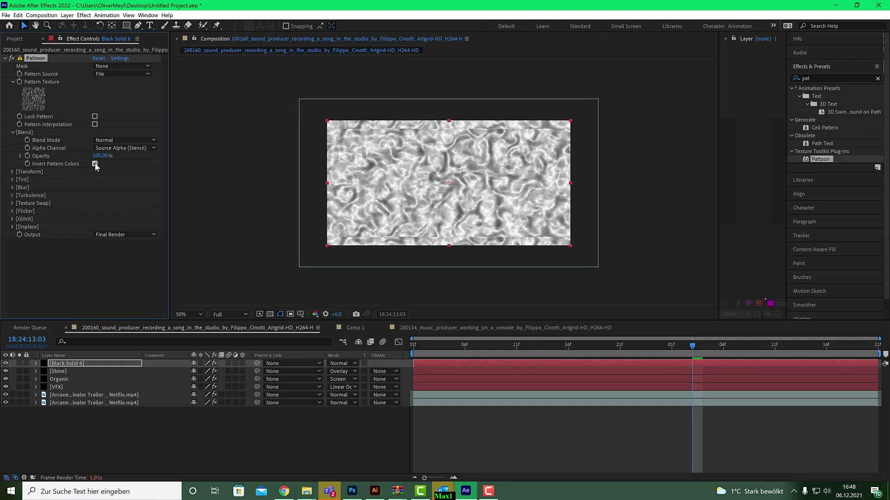
pyautogui.click(13, 172)
pyautogui.click(121, 237)
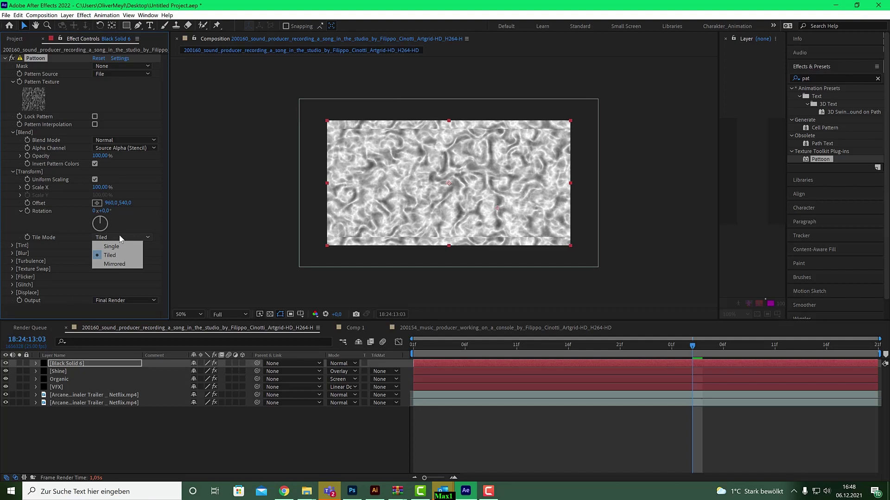
pyautogui.click(122, 264)
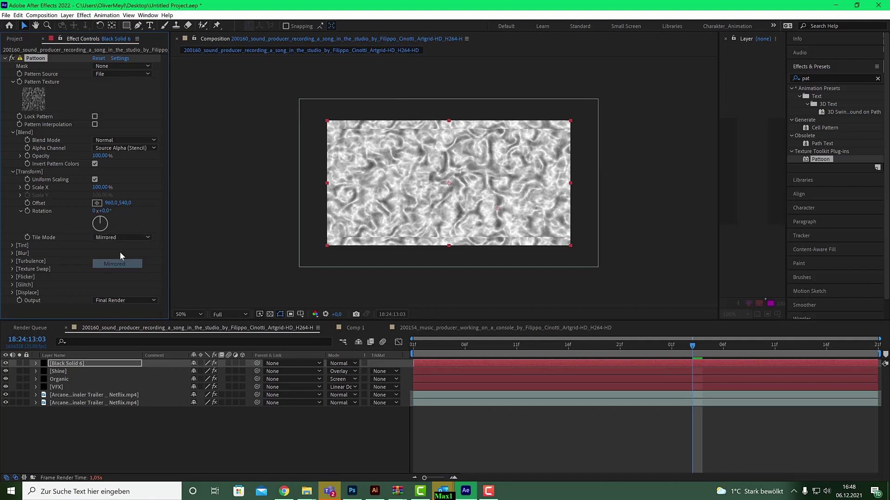
# - Tint the texture grey-blue (4B6372) with a tint opacity of 48%
pyautogui.click(13, 245)
pyautogui.click(97, 262)
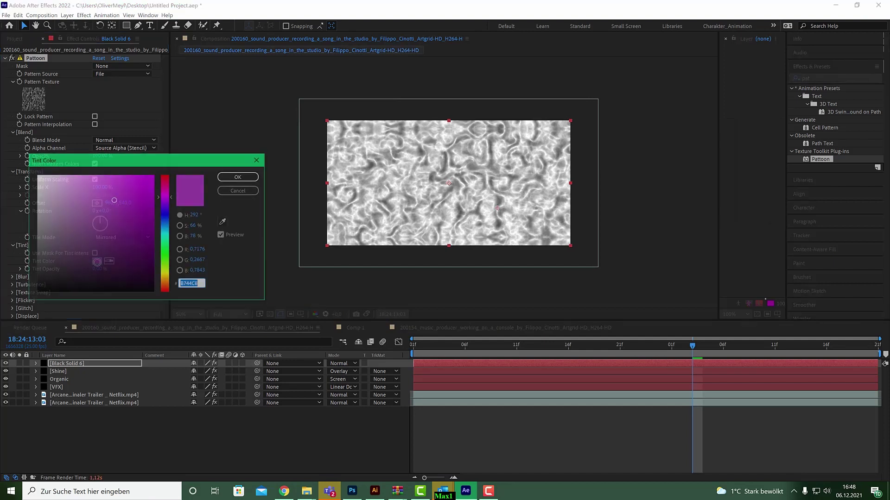
pyautogui.moveTo(166, 259)
pyautogui.mouseDown()
pyautogui.moveTo(168, 213)
pyautogui.moveTo(76, 240)
pyautogui.mouseUp()
pyautogui.click(166, 226)
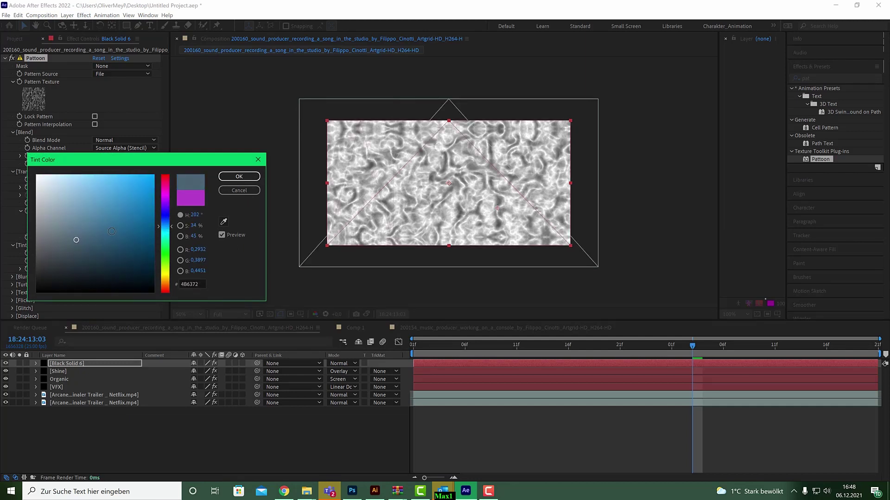
pyautogui.click(239, 176)
pyautogui.moveTo(110, 267); pyautogui.dragTo(118, 268)
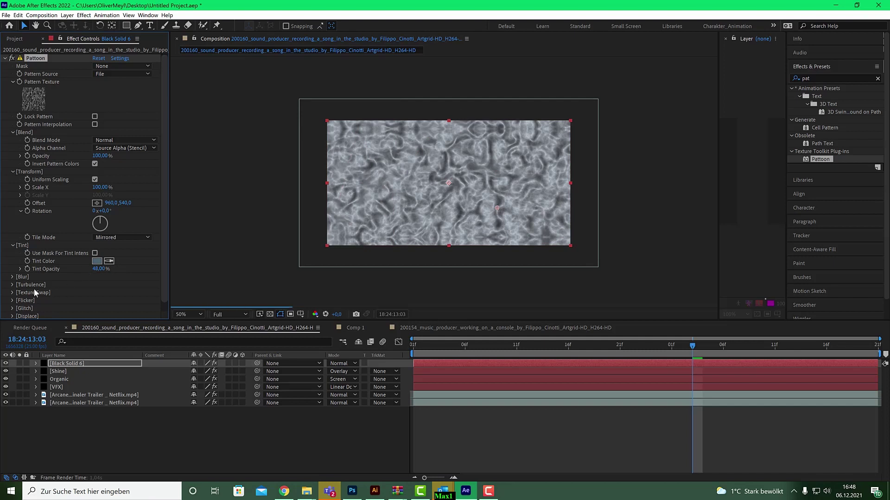
# - Set the texture's uniform blur to 10% and trim the new solid to start at 18:24:13:03
pyautogui.click(13, 277)
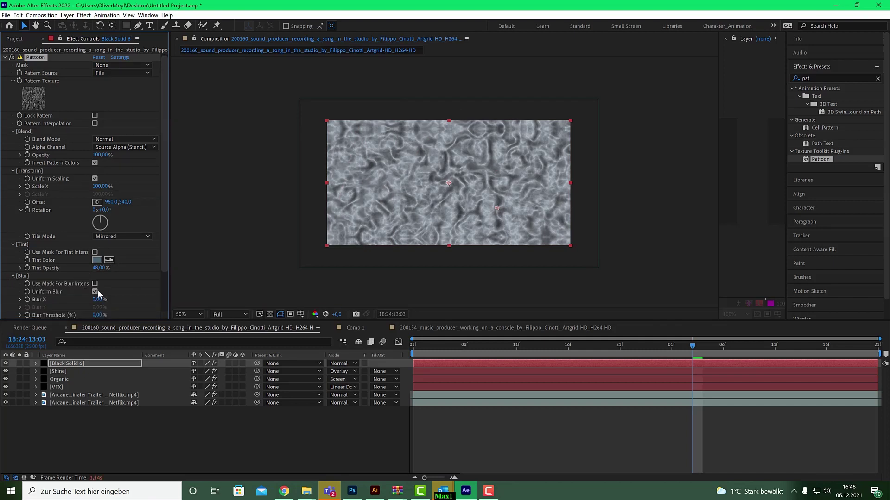
pyautogui.click(97, 300)
pyautogui.write('10')
pyautogui.press('Return')
pyautogui.moveTo(413, 364); pyautogui.dragTo(691, 376)
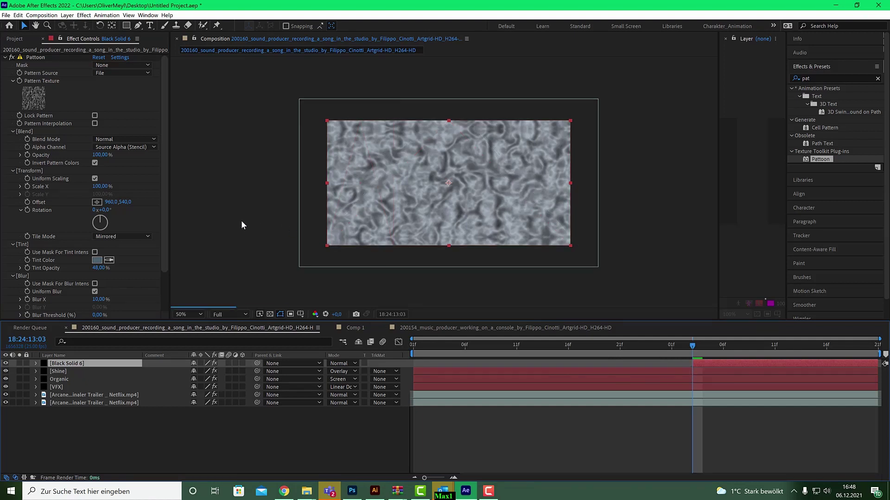
pyautogui.scroll(-1, 54, 289)
pyautogui.scroll(-1, 52, 288)
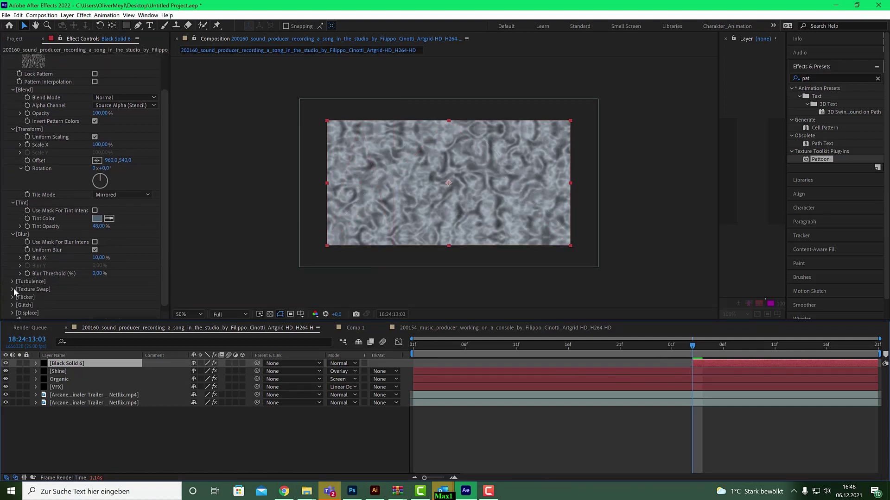
# - Set the new texture's swap frequency to 14 Hz and collapse its Pattoon settings
pyautogui.click(12, 289)
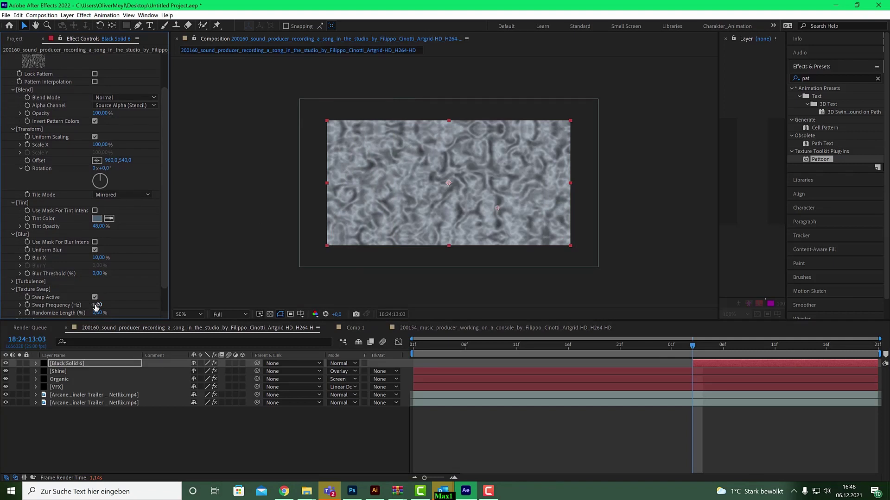
pyautogui.click(96, 305)
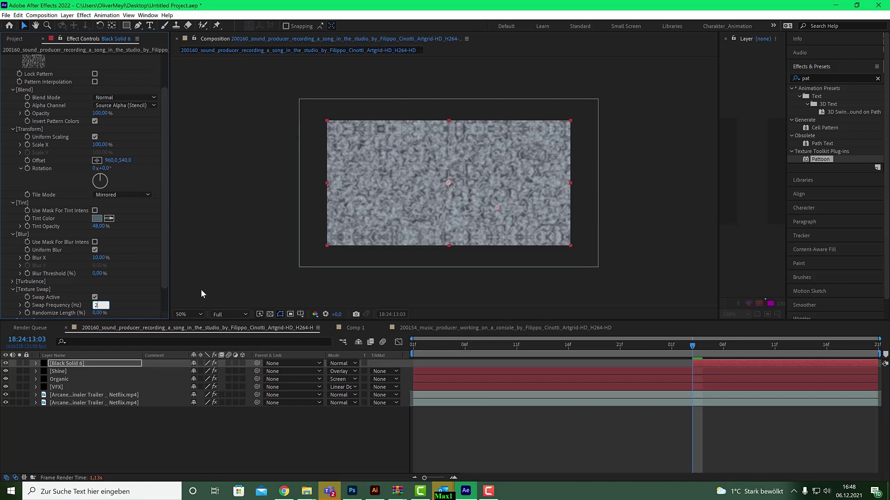
pyautogui.press('BackSpace')
pyautogui.press('BackSpace')
pyautogui.write('14')
pyautogui.press('Return')
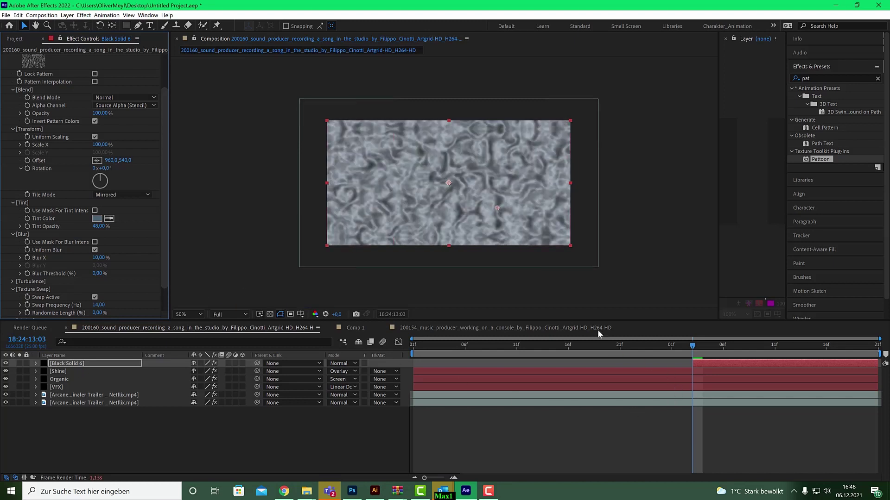
pyautogui.scroll(2, 46, 102)
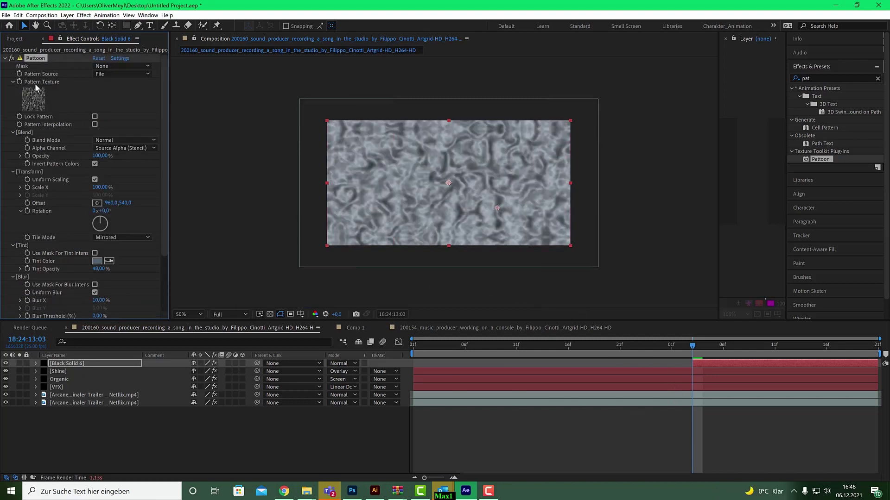
pyautogui.click(4, 59)
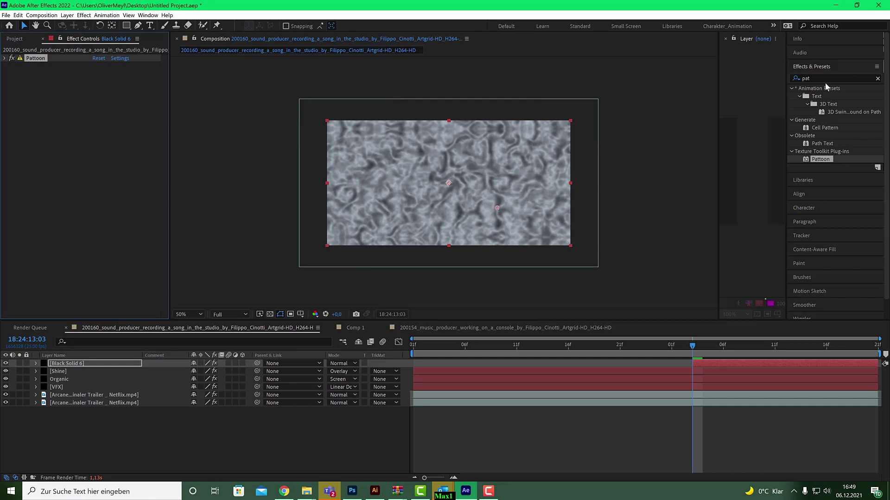
# - Keyframe the new solid's opacity at 100% on its first frame and 90% at 18:24:13:04
pyautogui.moveTo(695, 349); pyautogui.dragTo(704, 348)
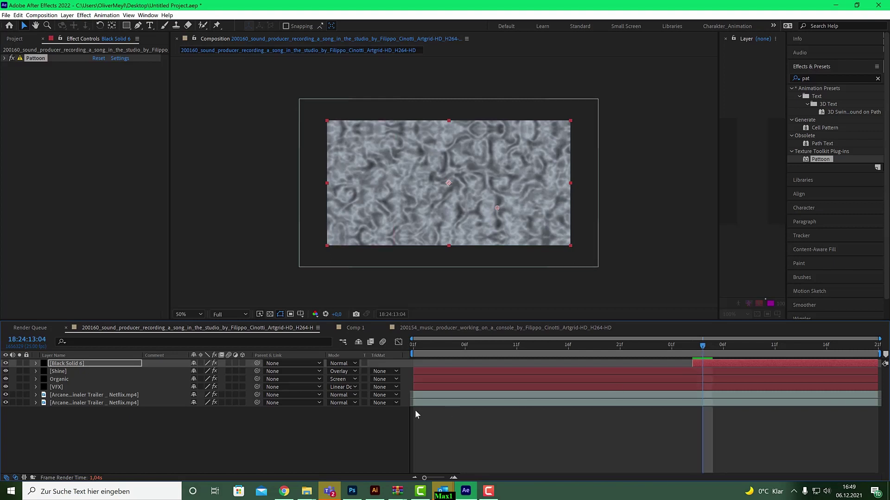
pyautogui.press('t')
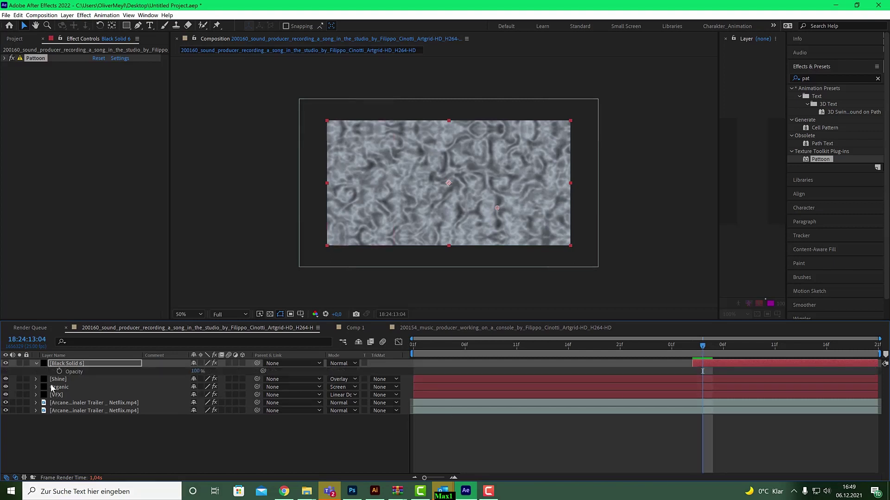
pyautogui.click(59, 372)
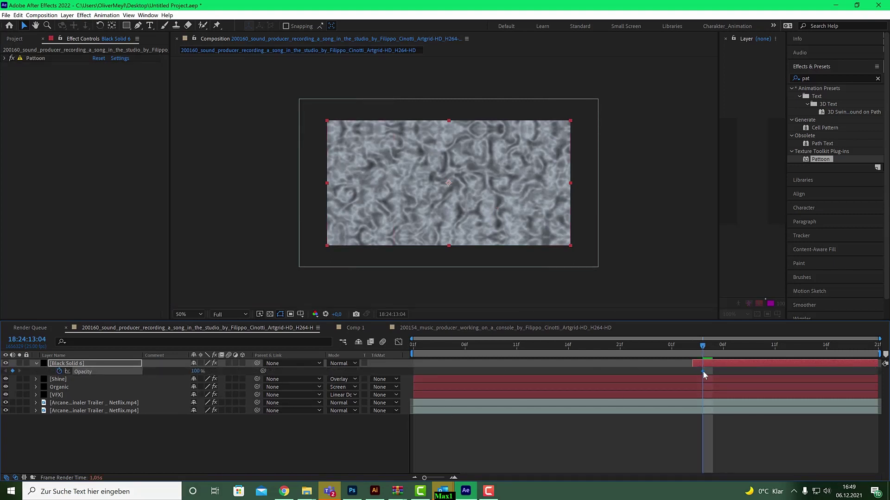
pyautogui.moveTo(697, 372); pyautogui.dragTo(687, 371)
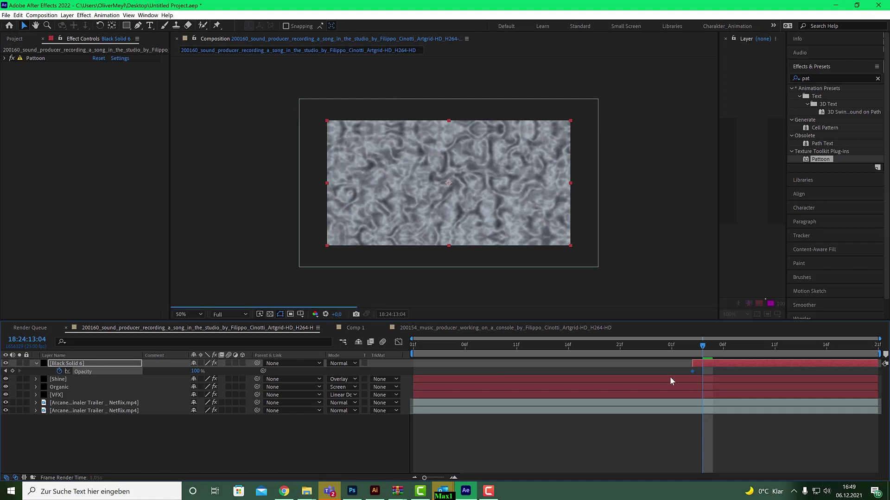
pyautogui.click(197, 371)
pyautogui.write('90')
pyautogui.press('Return')
# - Continue the fade-out with opacity keyframes of 70% at 18:24:13:05 and 0% at 18:24:13:06
pyautogui.press('pagedown')
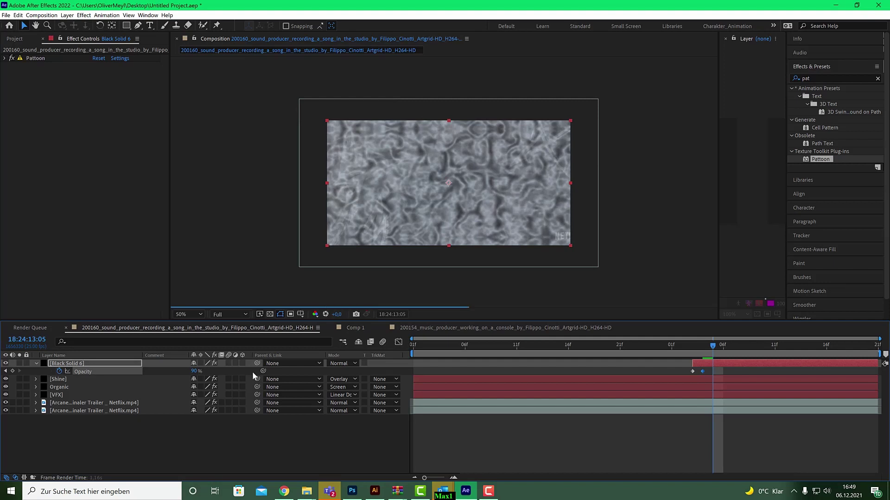
pyautogui.moveTo(194, 371); pyautogui.dragTo(184, 373)
pyautogui.press('pagedown')
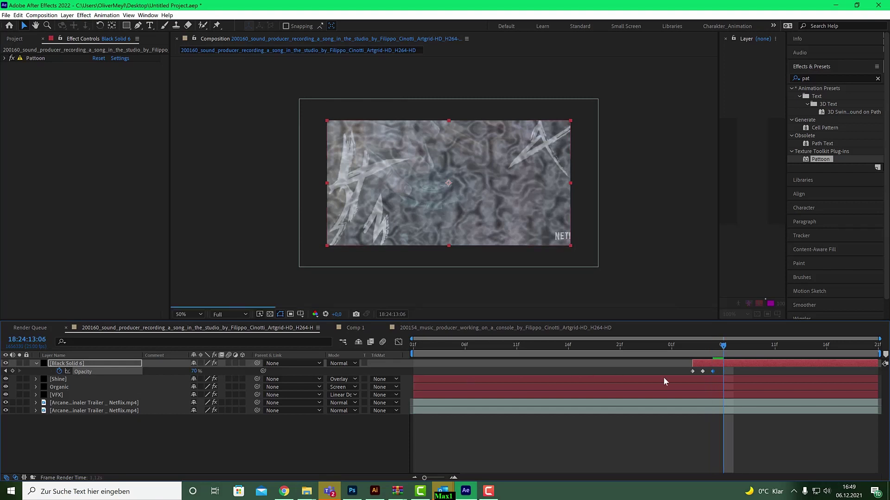
pyautogui.moveTo(140, 369); pyautogui.dragTo(111, 370)
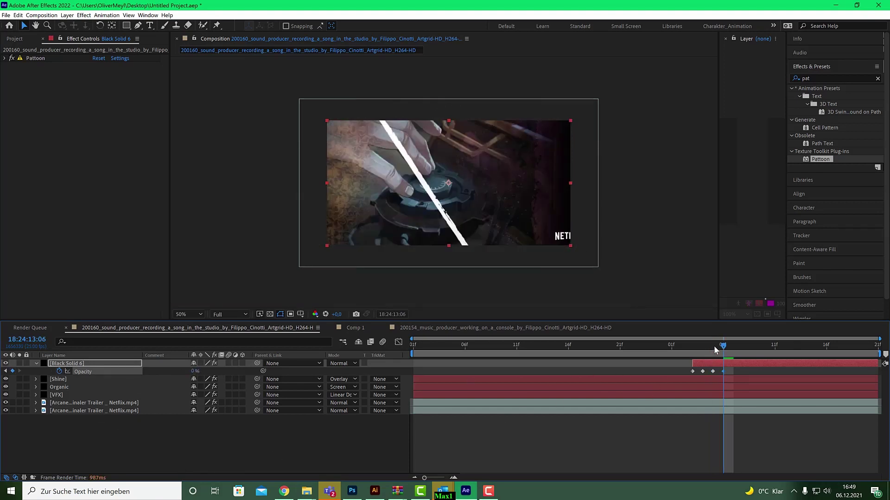
# - Preview the texture fade across the shot change from 18:24:12:24
pyautogui.click(651, 344)
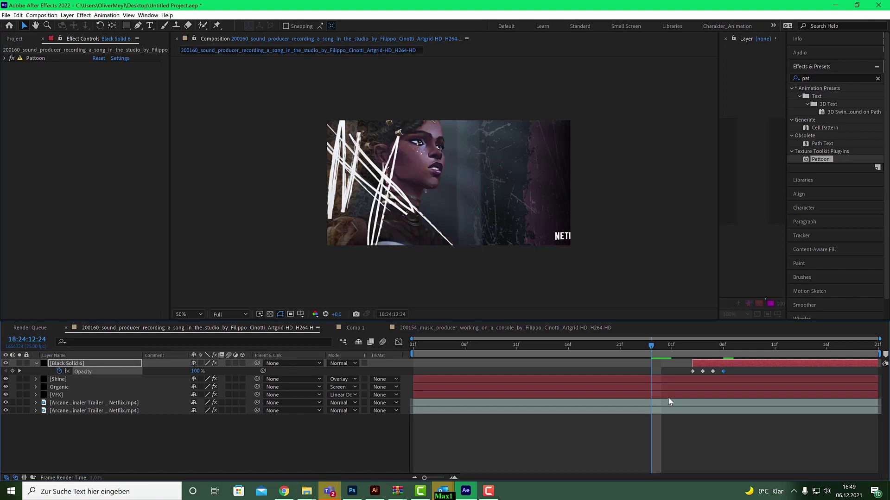
pyautogui.press('space')
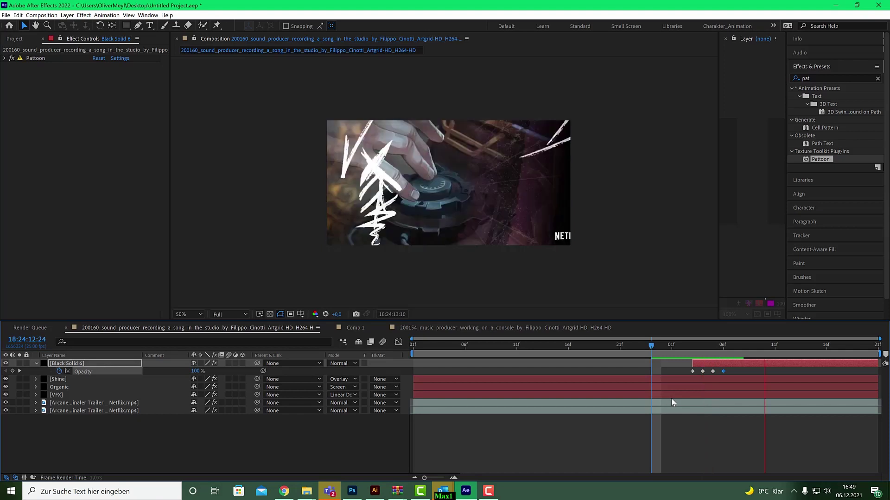
pyautogui.press('space')
pyautogui.click(653, 347)
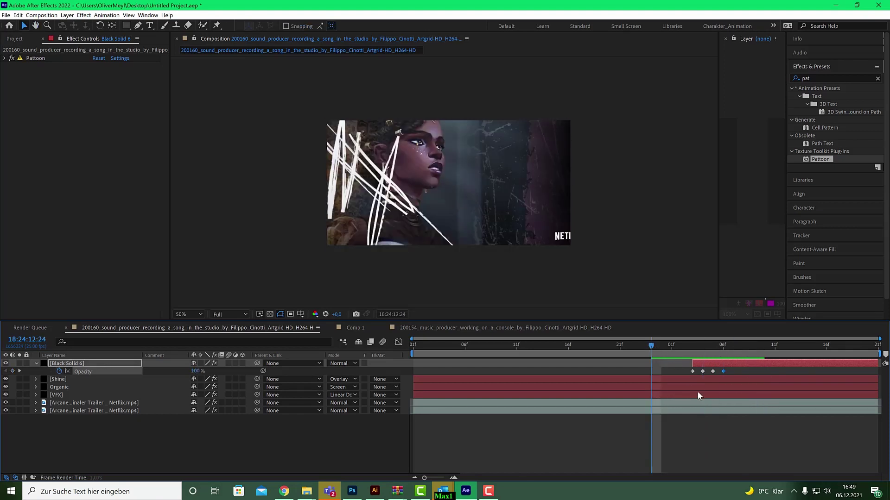
pyautogui.press('space')
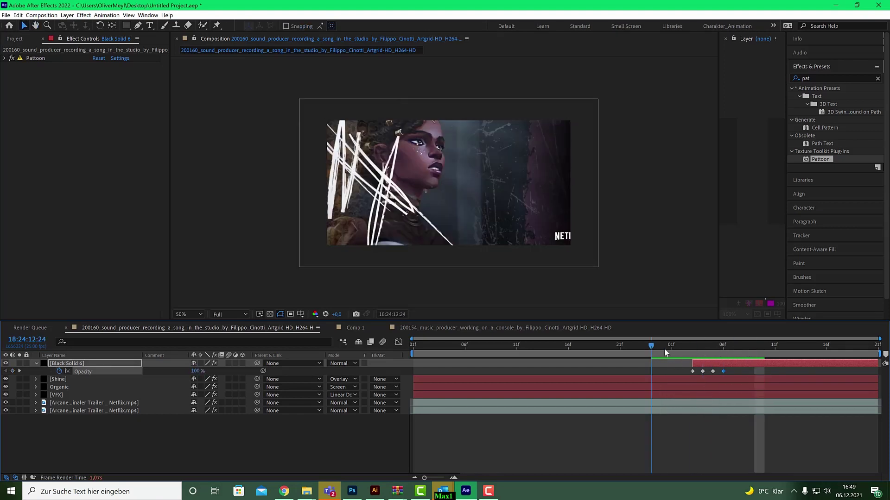
# - At 18:24:13:03, set the new solid's blending mode to Add and its Pattoon tint opacity to 0%
pyautogui.click(692, 346)
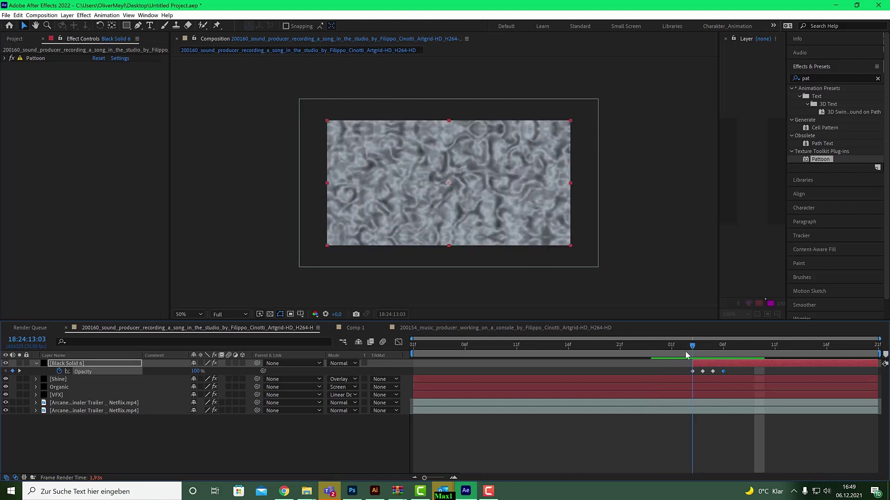
pyautogui.click(699, 354)
pyautogui.press('pageup')
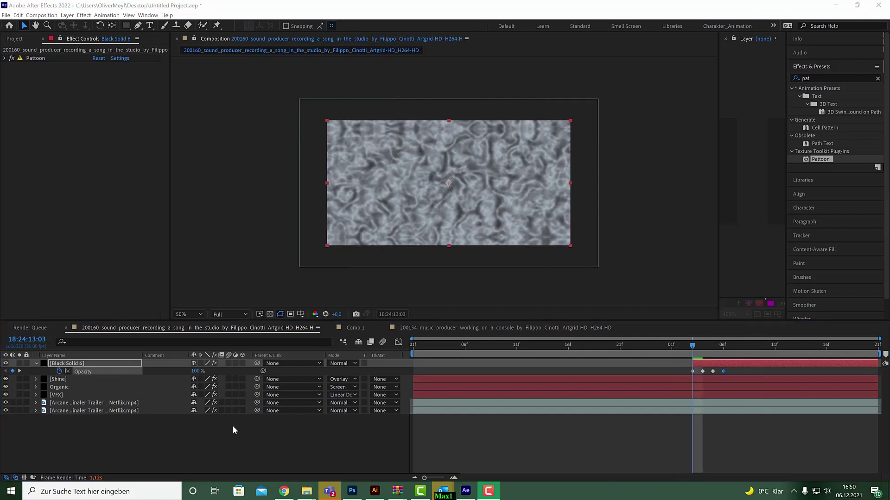
pyautogui.click(353, 362)
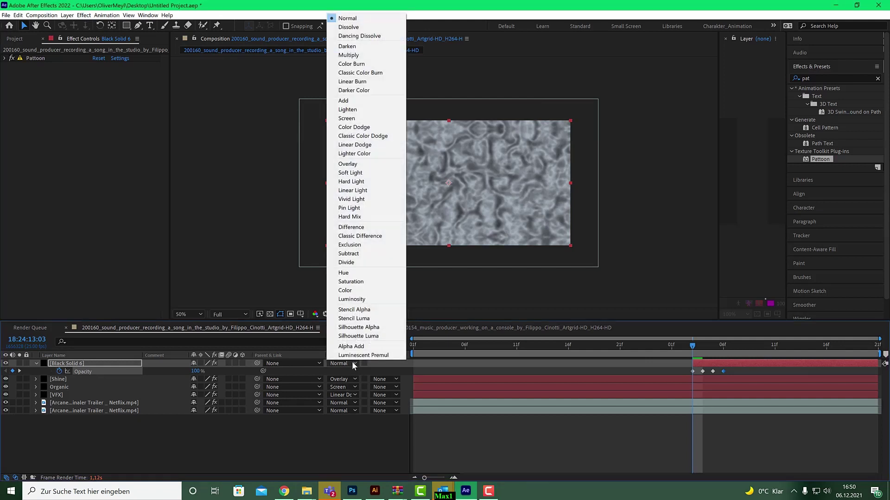
pyautogui.click(365, 99)
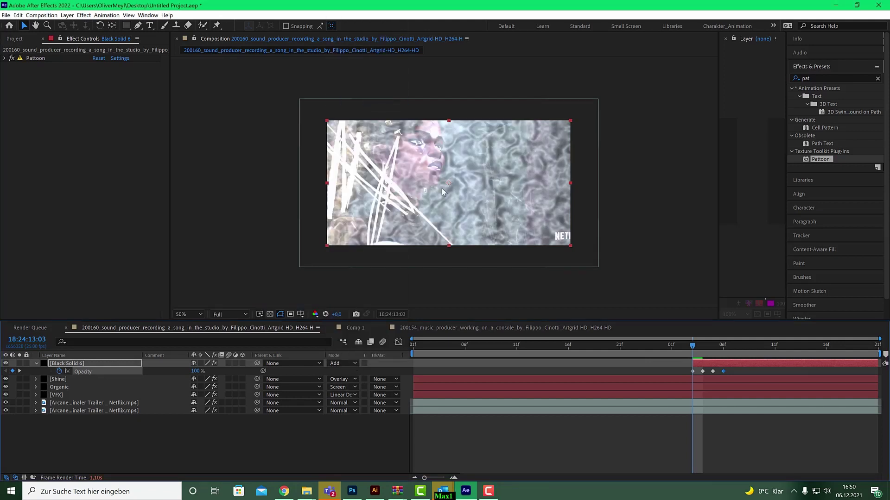
pyautogui.click(4, 58)
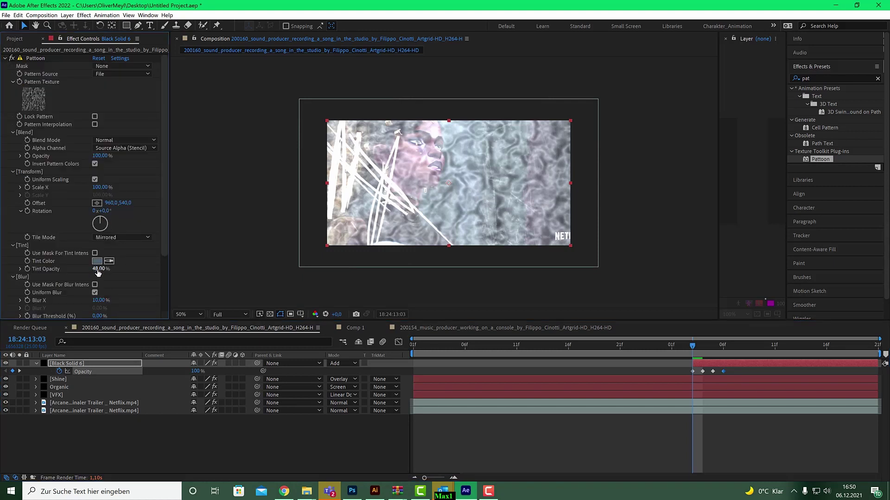
pyautogui.moveTo(98, 272); pyautogui.dragTo(41, 275)
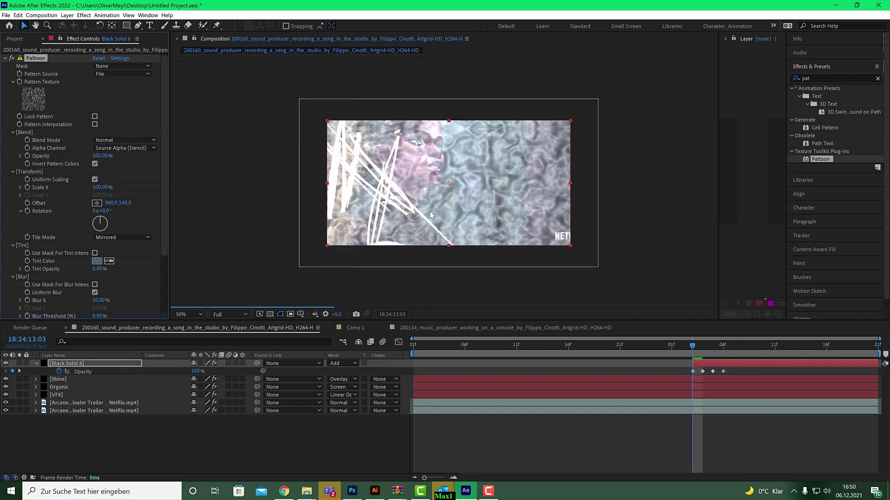
# - Preview the whole composition from 18:24:12:01 to check the combined effect
pyautogui.click(708, 363)
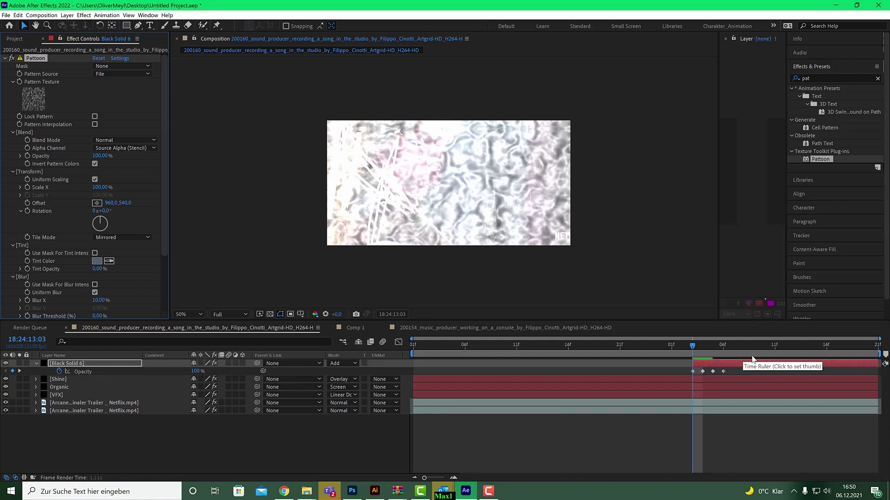
pyautogui.click(709, 347)
pyautogui.moveTo(702, 348); pyautogui.dragTo(413, 352)
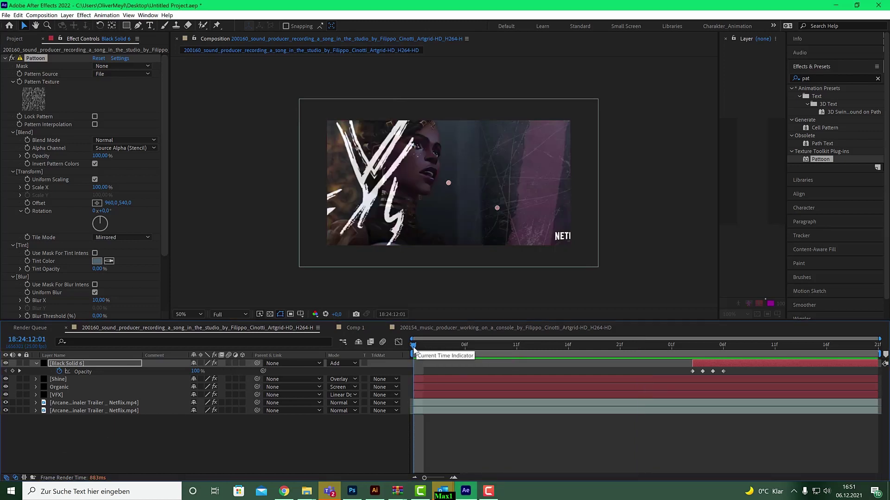
pyautogui.press('space')
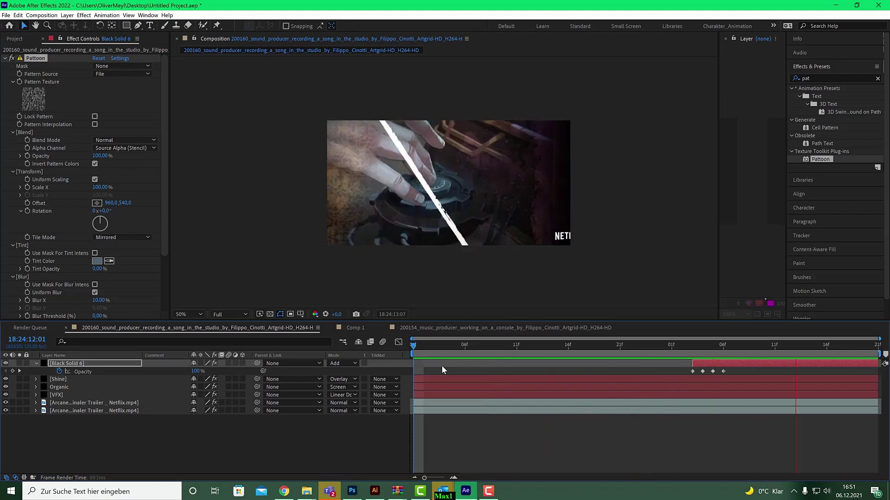
pyautogui.click(488, 492)
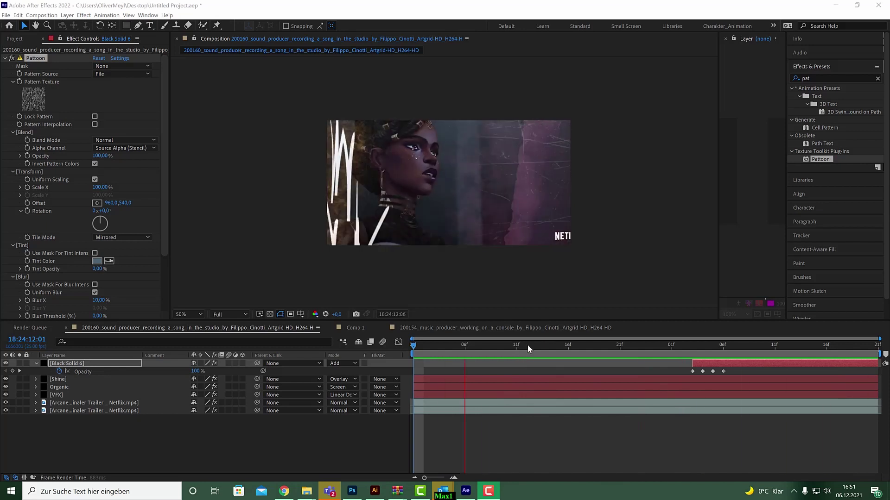
pyautogui.moveTo(527, 345); pyautogui.dragTo(568, 344)
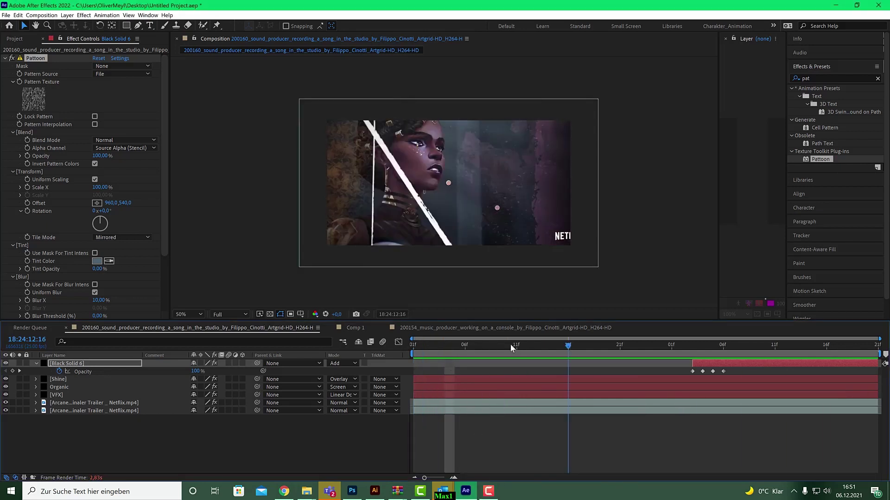
# - Solo the lowest Arcane trailer layer, play it for reference, inspect it around 18:24:13:02, and turn solo off
pyautogui.click(21, 410)
pyautogui.moveTo(460, 344); pyautogui.dragTo(382, 344)
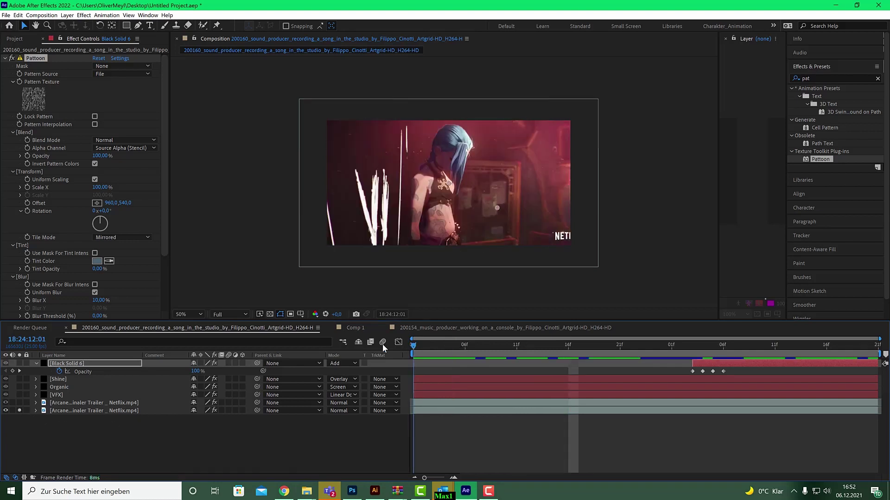
pyautogui.press('space')
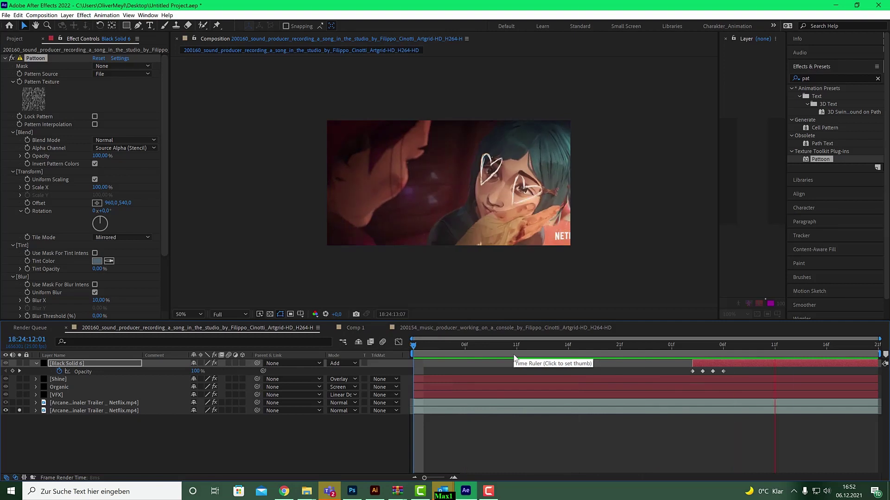
pyautogui.press('space')
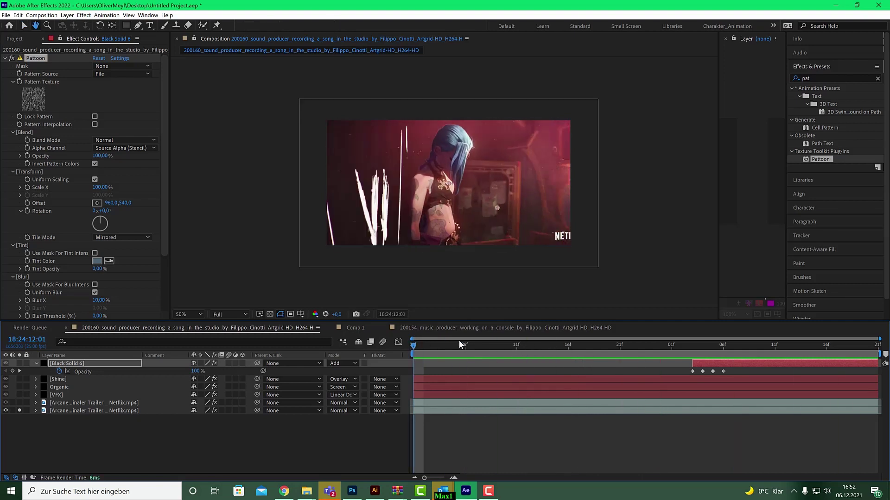
pyautogui.press('space')
pyautogui.click(672, 345)
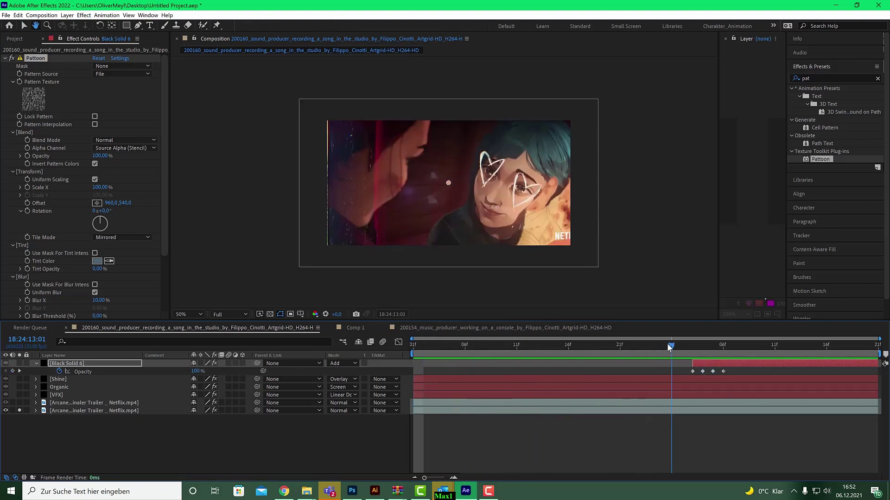
pyautogui.moveTo(673, 345)
pyautogui.mouseDown()
pyautogui.moveTo(695, 348)
pyautogui.moveTo(677, 350)
pyautogui.mouseUp()
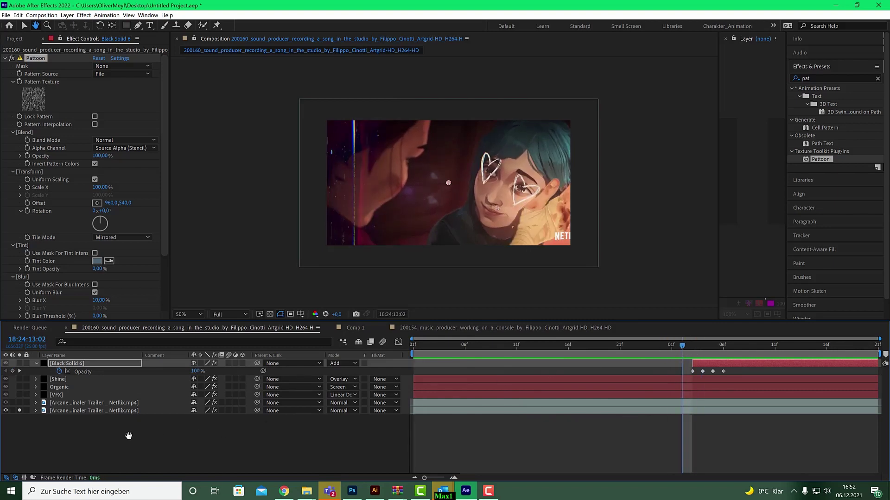
pyautogui.click(18, 411)
# - Collapse the top black solid's properties and hide the VFX layer
pyautogui.click(70, 364)
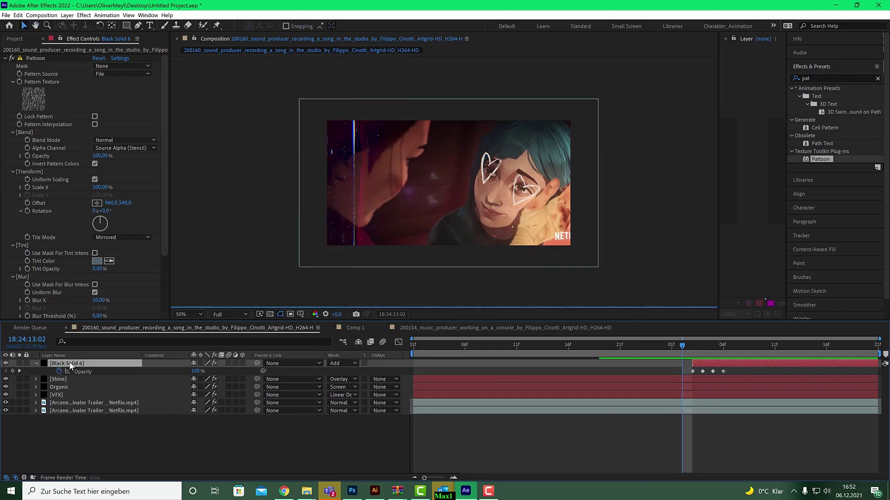
pyautogui.click(35, 363)
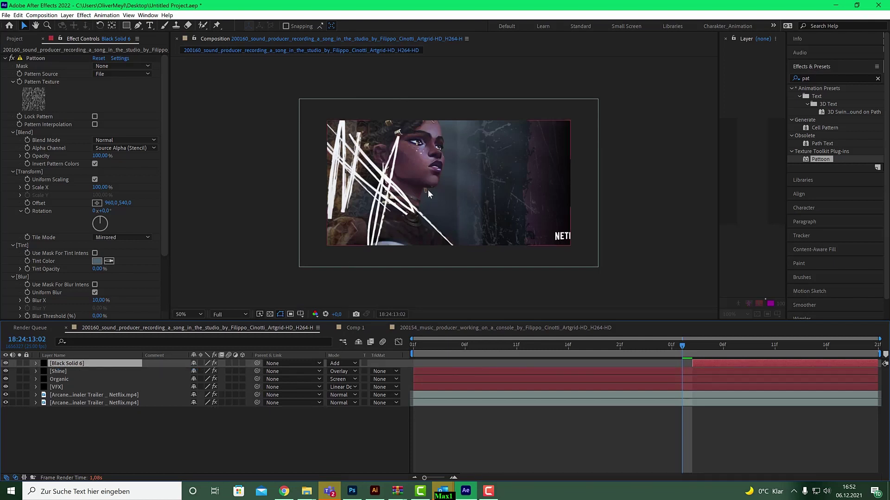
pyautogui.click(5, 387)
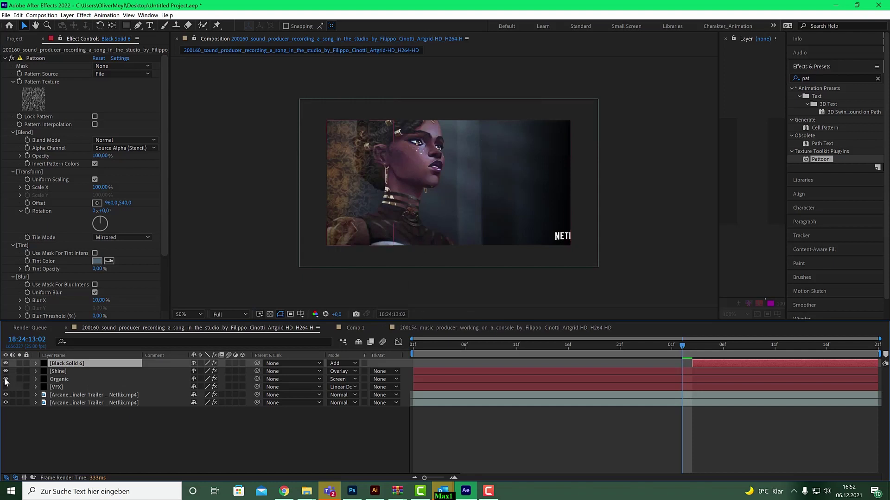
# - Hide the Organic layer, keep the Shine layer and top black solid visible, and go to 18:24:12:17
pyautogui.moveTo(5, 379); pyautogui.dragTo(6, 365)
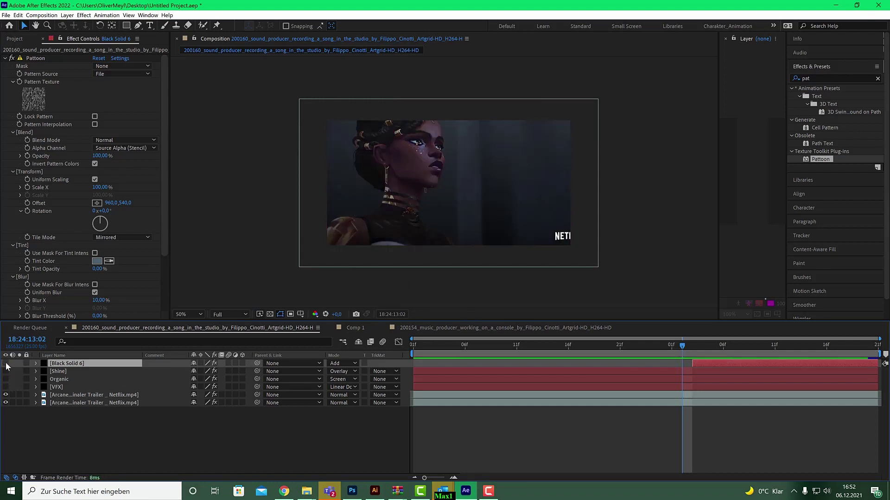
pyautogui.click(6, 371)
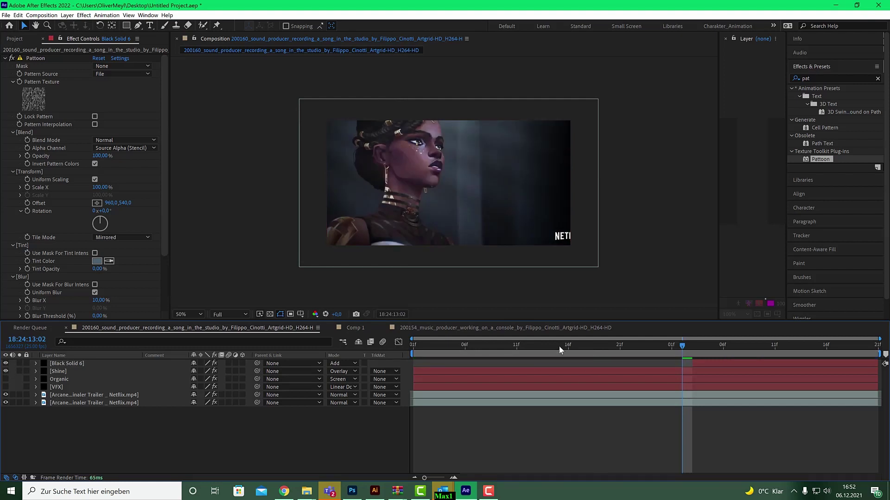
pyautogui.moveTo(560, 349); pyautogui.dragTo(577, 341)
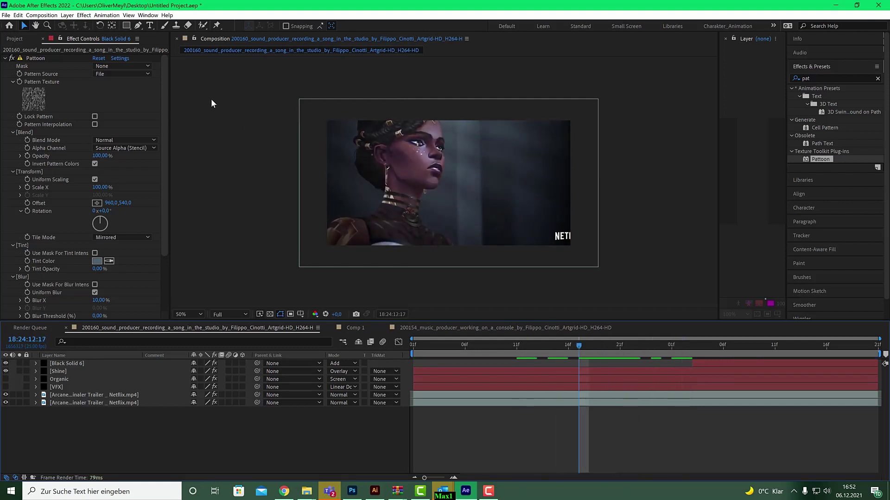
# - Create a new black solid named Eye above the other layers
pyautogui.click(67, 15)
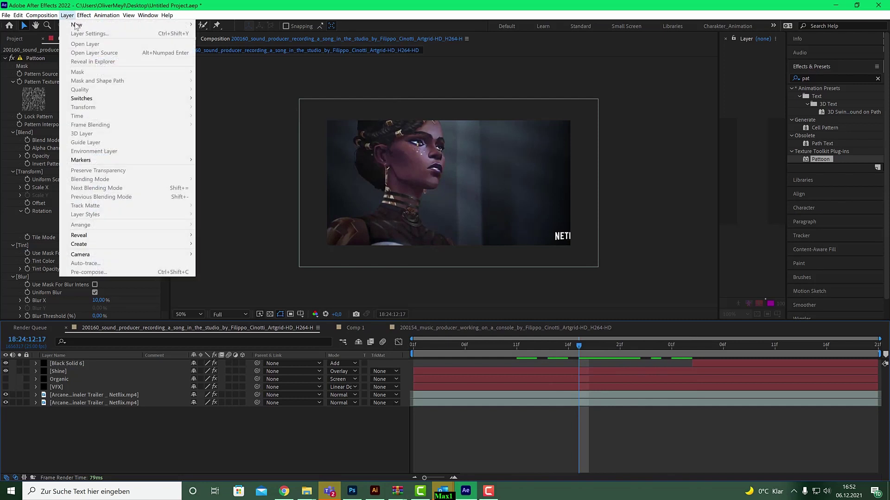
pyautogui.moveTo(74, 21)
pyautogui.click(246, 34)
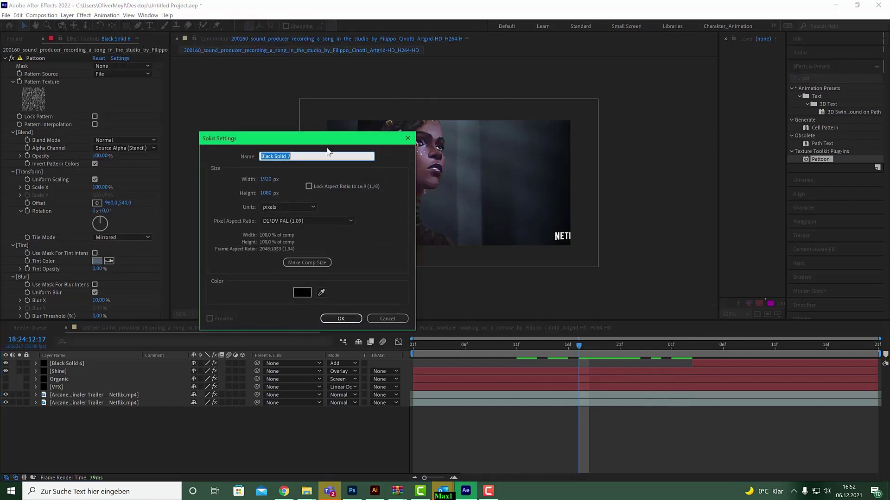
pyautogui.write('H')
pyautogui.write('E')
pyautogui.write('ye')
pyautogui.press('Return')
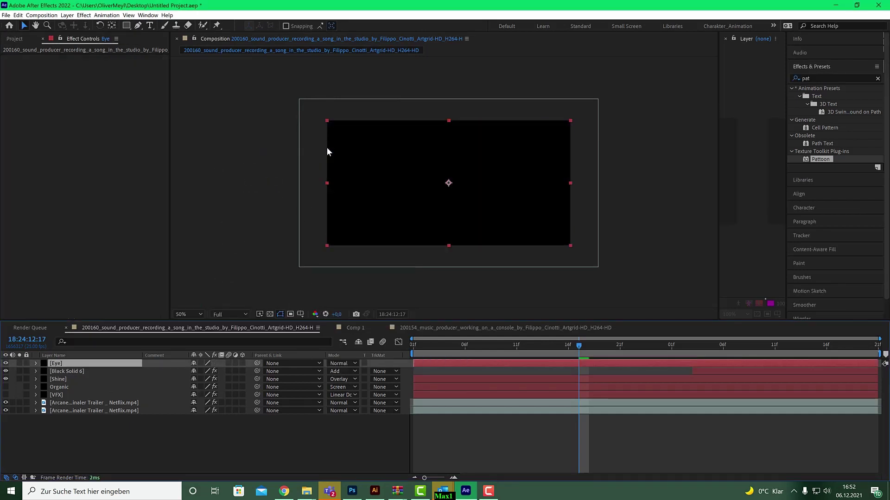
# - Apply Pattoon to the Eye solid and choose the first heart texture from the [Pattoon] Hart folder
pyautogui.doubleClick(817, 159)
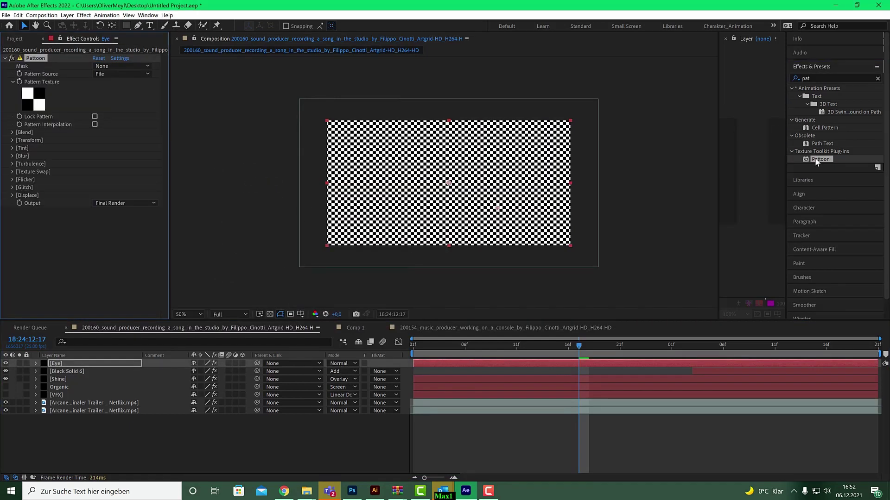
pyautogui.click(44, 100)
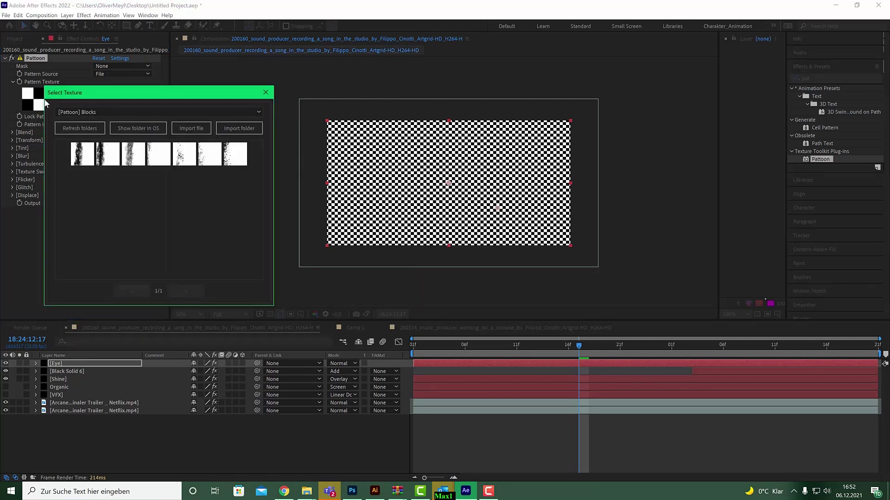
pyautogui.click(143, 111)
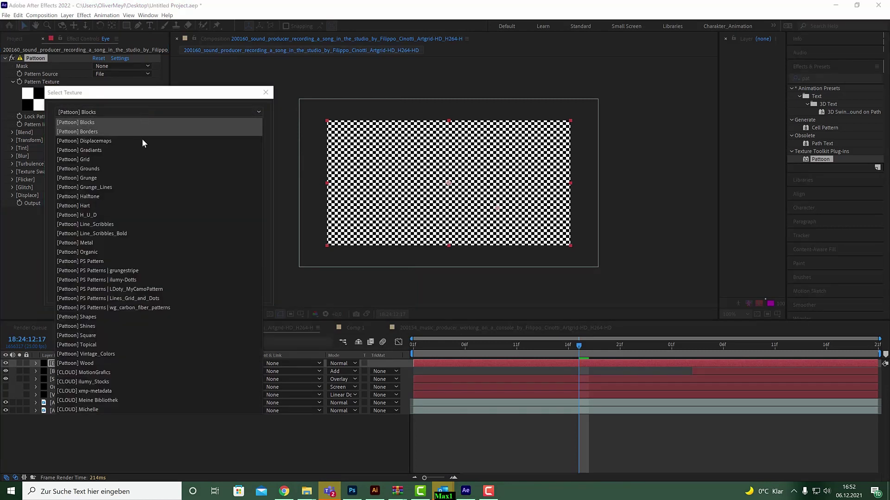
pyautogui.click(136, 205)
pyautogui.click(81, 156)
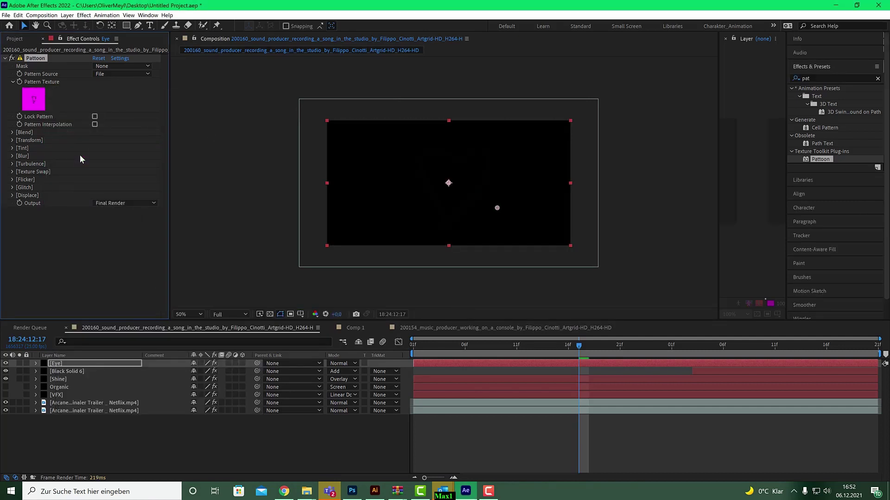
# - Place the heart pattern's offset at about 963, 490, scale it to 35%, and invert the pattern colors
pyautogui.click(12, 140)
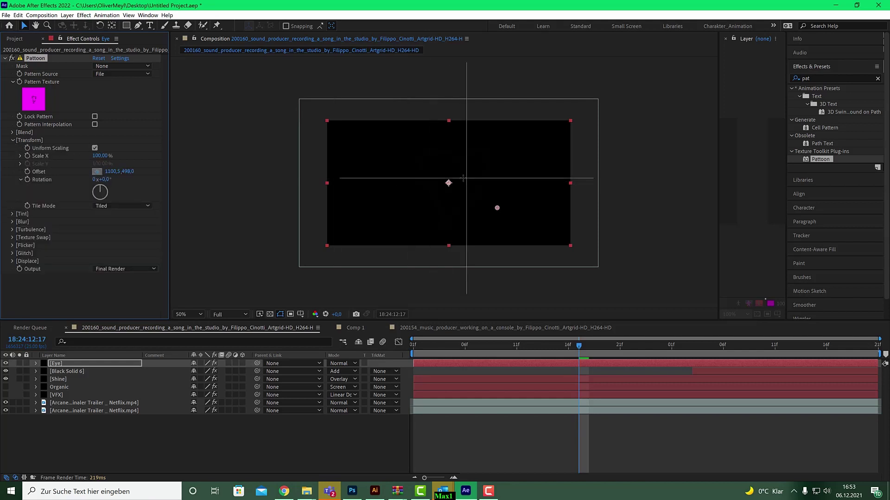
pyautogui.click(449, 177)
pyautogui.moveTo(114, 158); pyautogui.dragTo(55, 161)
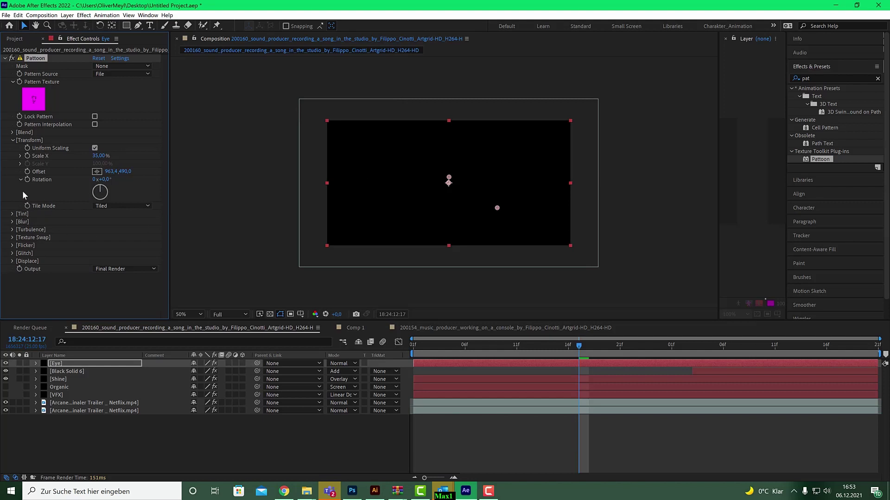
pyautogui.click(13, 132)
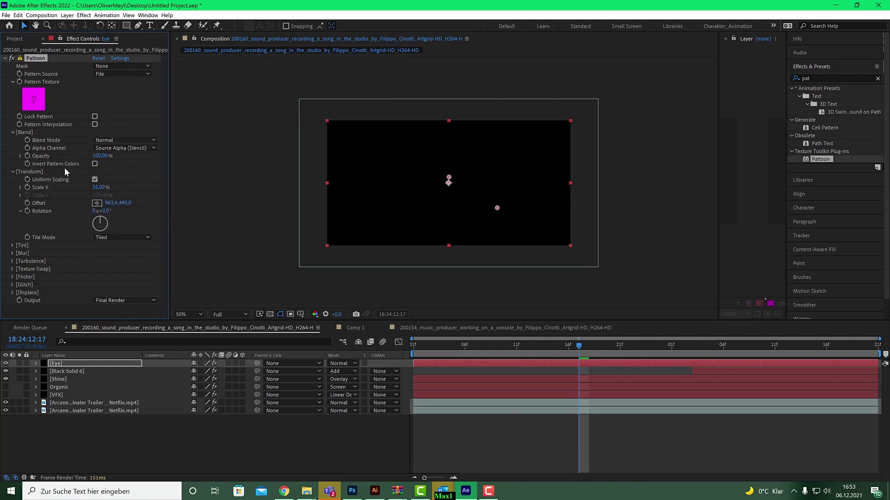
pyautogui.click(95, 163)
# - Move the heart pattern's offset to about 655, 380 and set its tile mode to Single
pyautogui.click(97, 203)
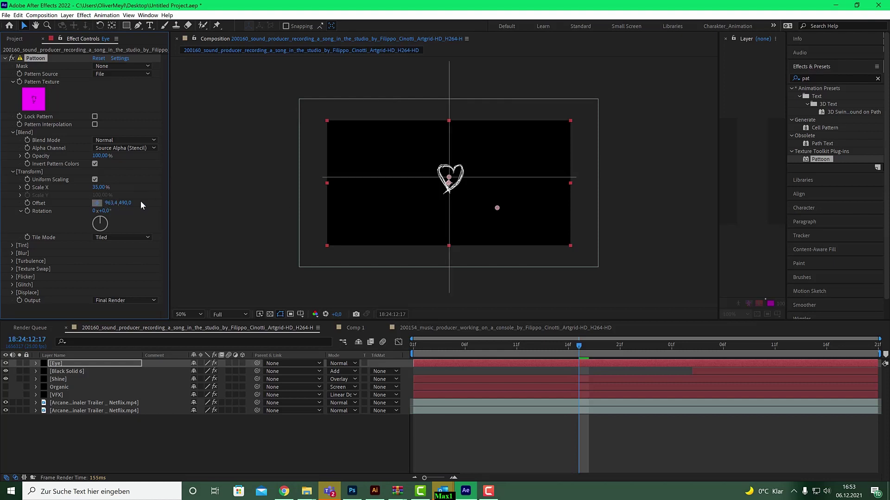
pyautogui.click(406, 171)
pyautogui.moveTo(407, 170); pyautogui.dragTo(392, 160)
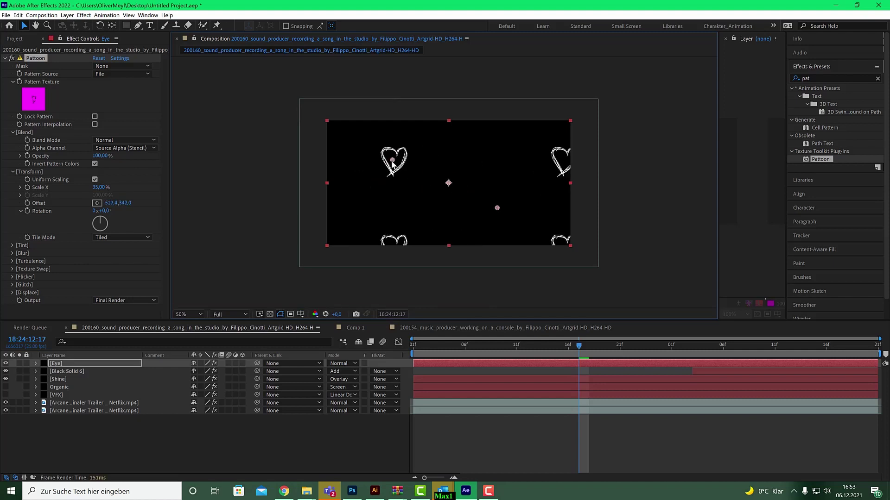
pyautogui.click(148, 237)
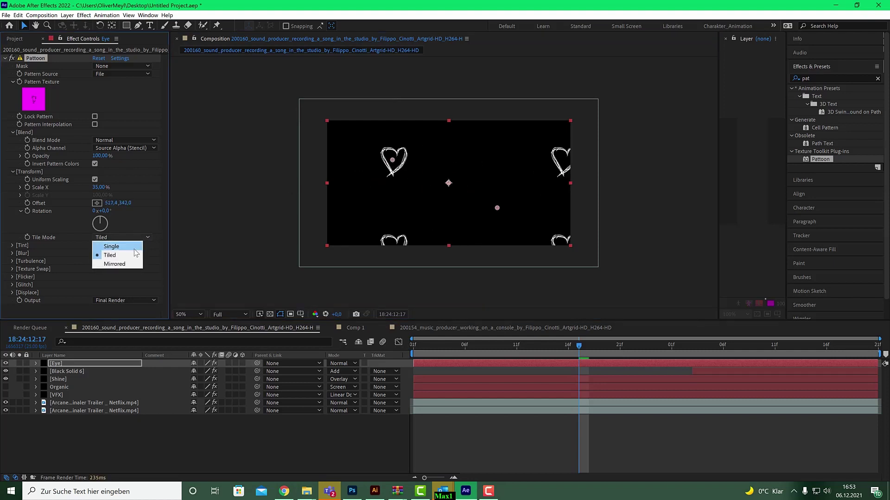
pyautogui.click(105, 245)
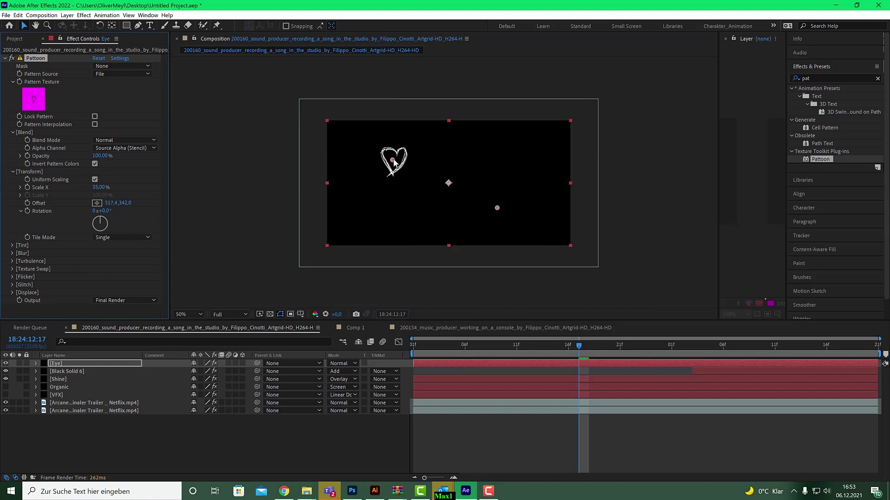
pyautogui.moveTo(393, 161)
pyautogui.mouseDown()
pyautogui.moveTo(419, 169)
pyautogui.moveTo(408, 167)
pyautogui.mouseUp()
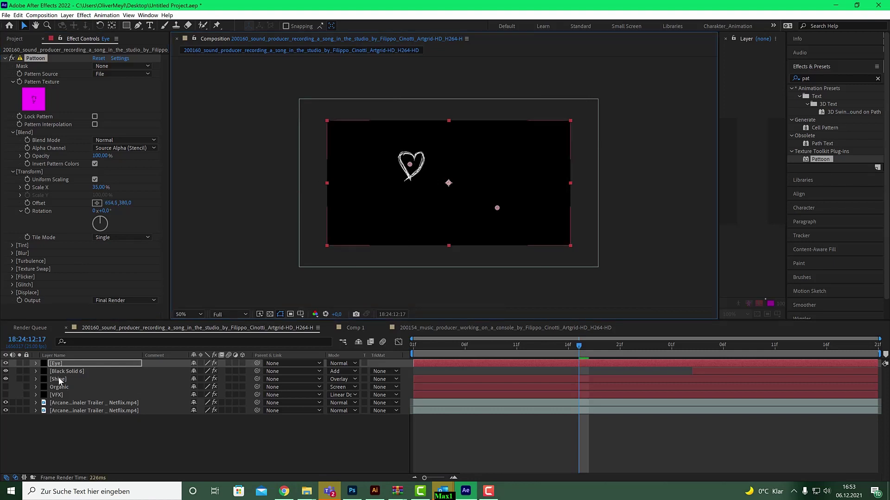
# - Hide the overlay layers to view the trailer footage beneath, and show Eye, the black solid and Shine again
pyautogui.click(60, 403)
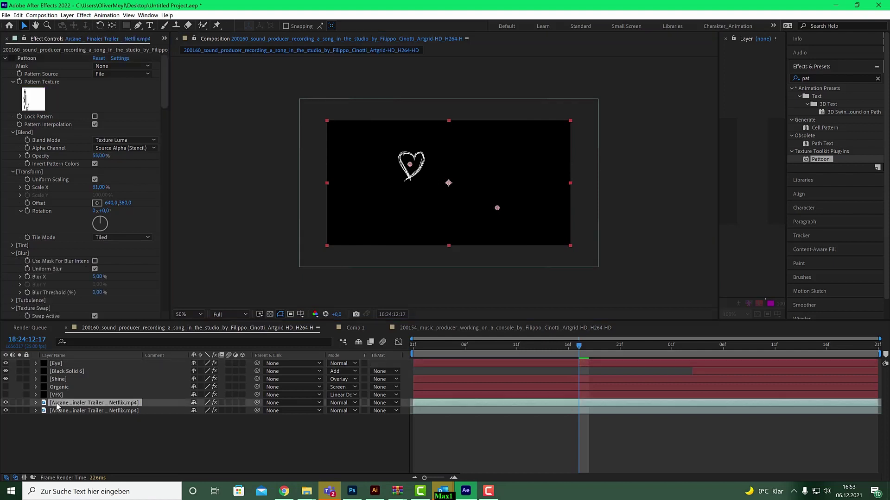
pyautogui.click(6, 363)
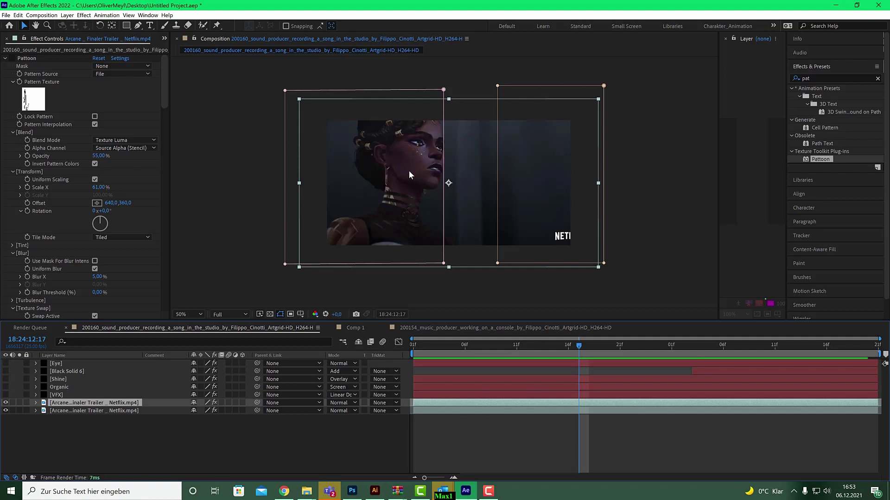
pyautogui.click(6, 363)
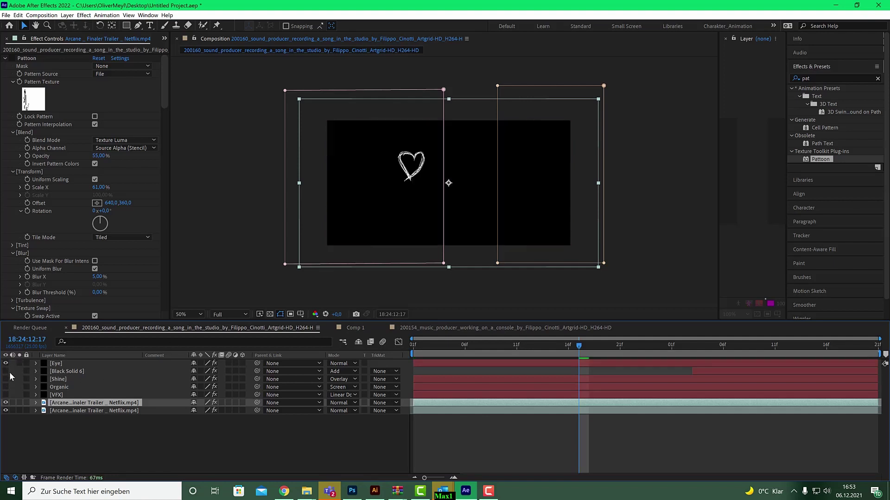
pyautogui.click(6, 371)
pyautogui.click(6, 379)
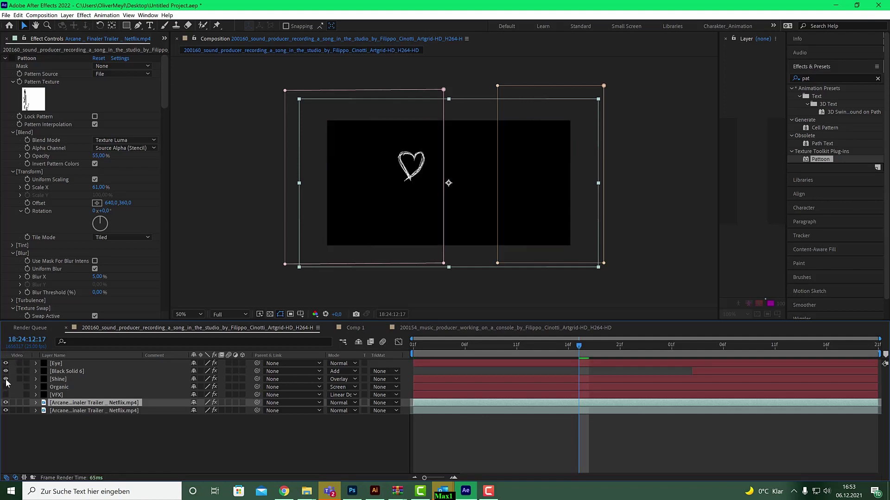
# - Set the Eye layer's blending mode to Add and place the heart over the woman's eye at about 709, 196
pyautogui.click(340, 363)
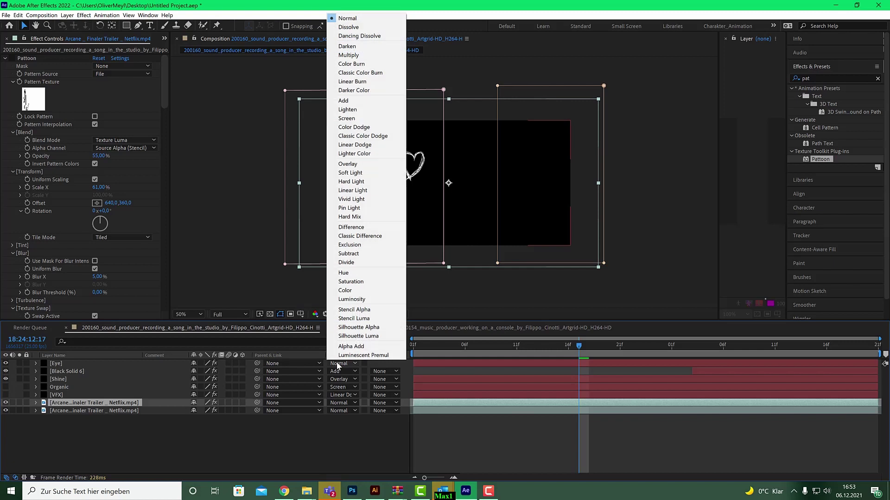
pyautogui.click(363, 102)
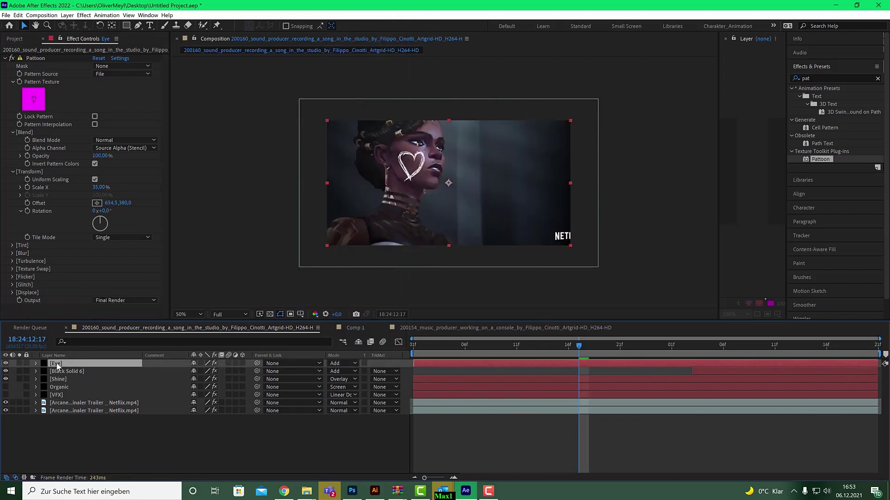
pyautogui.click(97, 203)
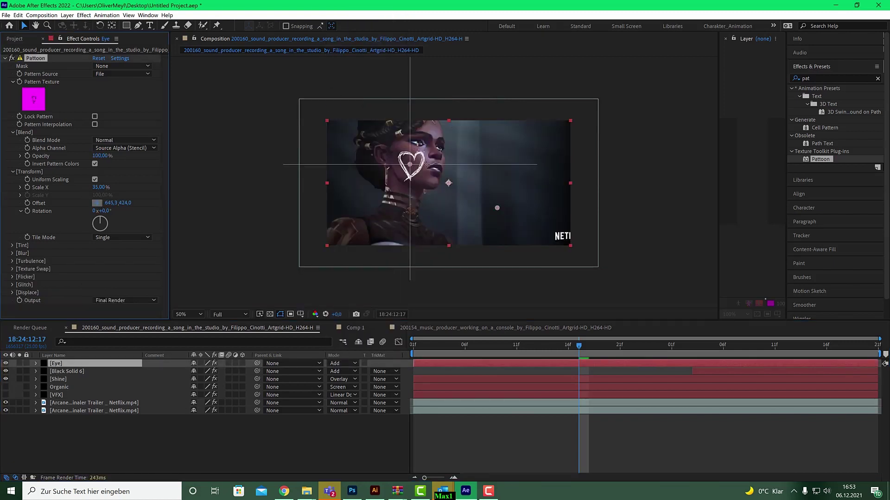
pyautogui.click(414, 129)
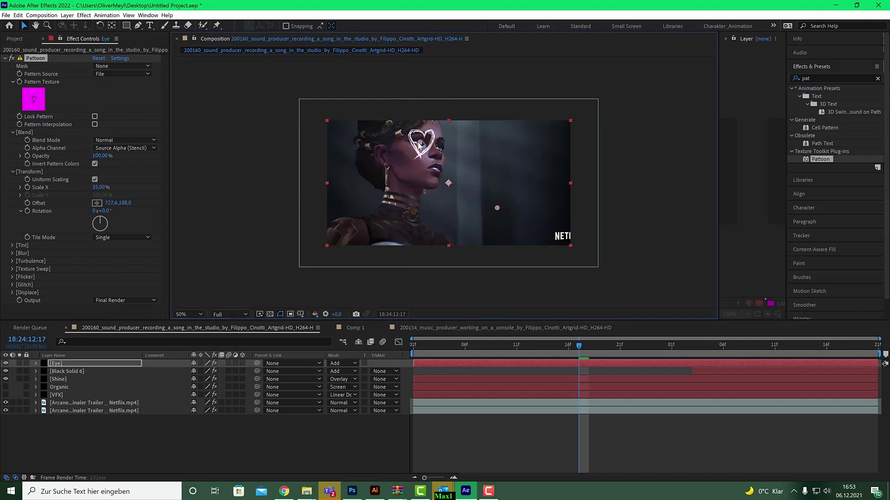
pyautogui.moveTo(420, 143); pyautogui.dragTo(418, 146)
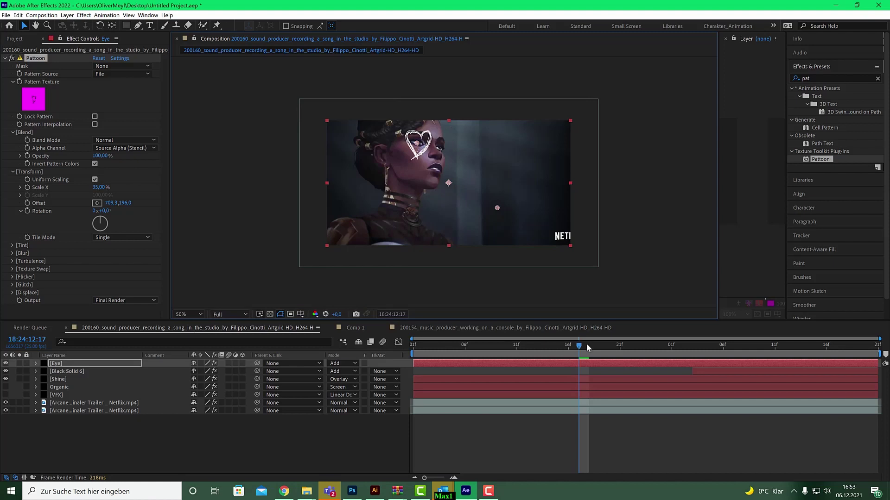
# - Scrub the timeline to check the heart, stop at 18:24:12:15, and activate Pattoon's texture swap at a 25 Hz frequency
pyautogui.moveTo(586, 343); pyautogui.dragTo(547, 345)
pyautogui.moveTo(477, 355); pyautogui.dragTo(563, 347)
pyautogui.click(560, 345)
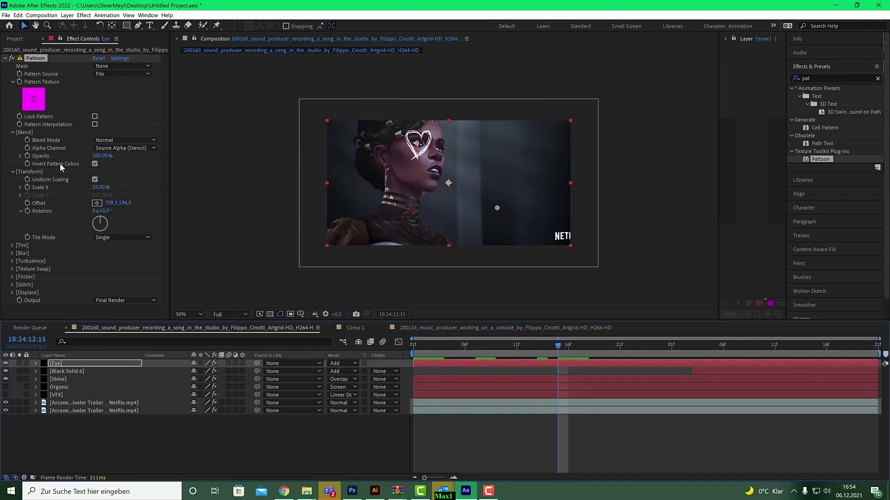
pyautogui.click(13, 267)
pyautogui.click(94, 277)
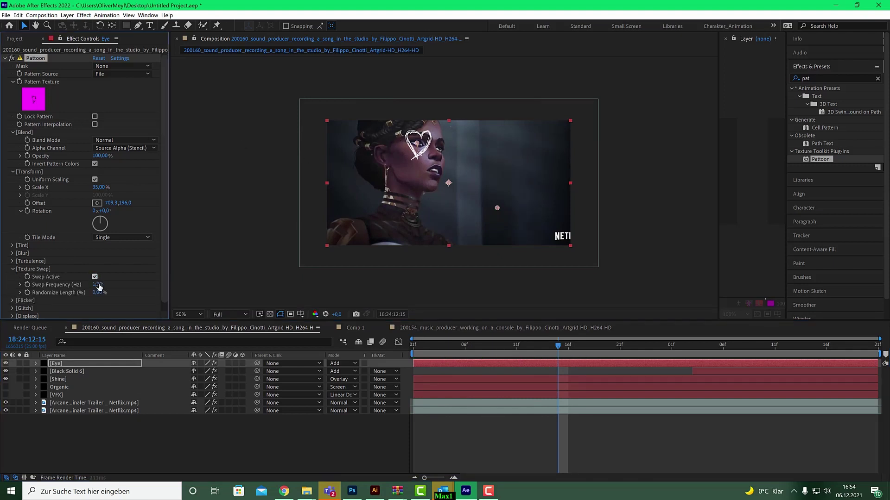
pyautogui.click(98, 284)
pyautogui.write('25')
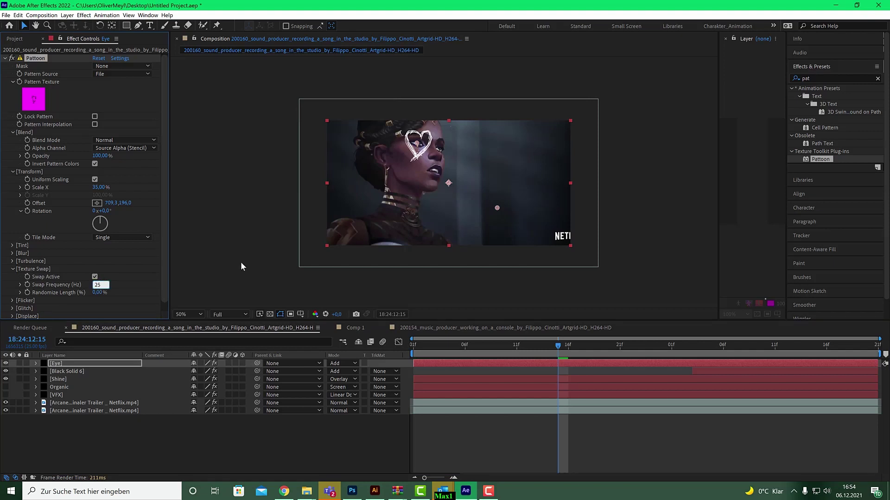
pyautogui.press('Return')
# - Preview the composition twice from 18:24:12:01 to check the swapping heart texture over the eye
pyautogui.moveTo(543, 346); pyautogui.dragTo(373, 351)
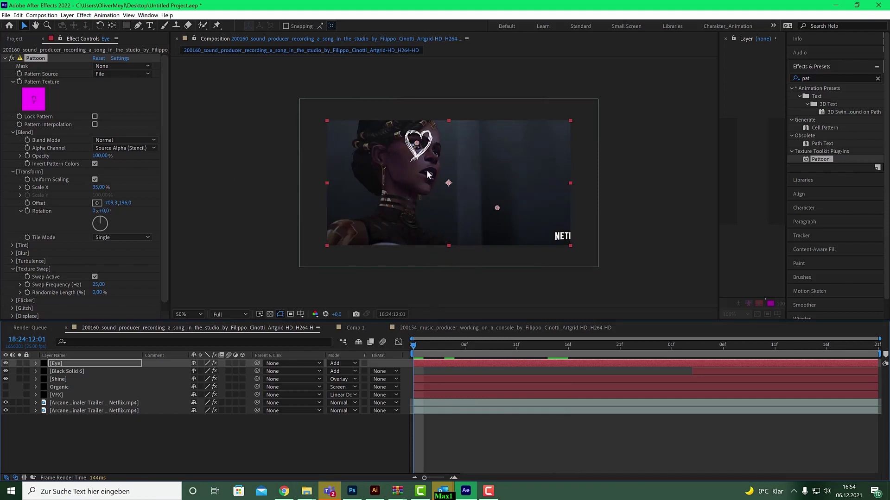
pyautogui.press('space')
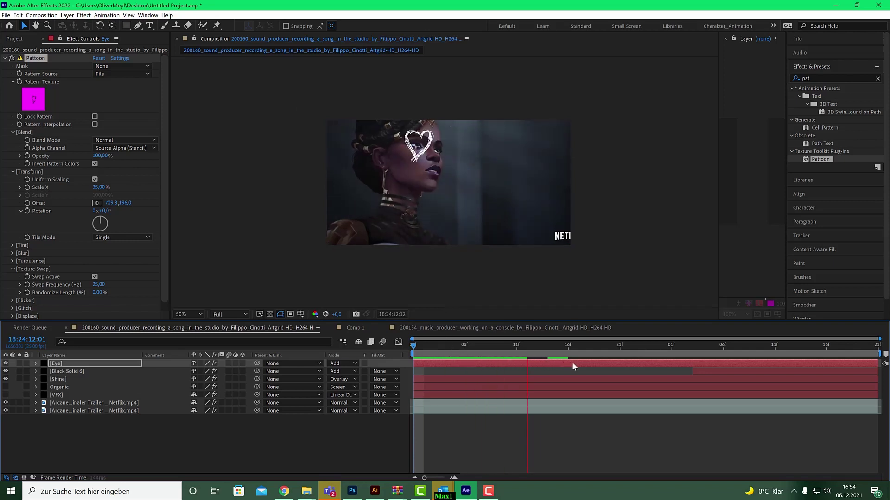
pyautogui.press('space')
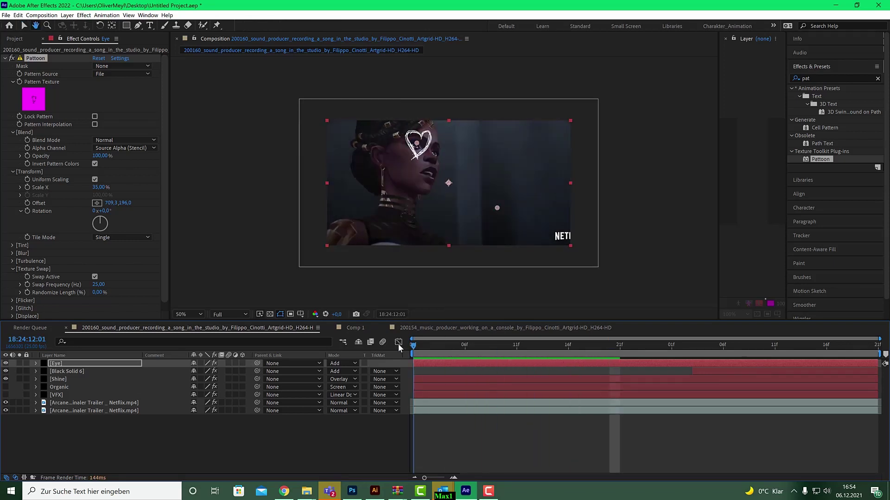
pyautogui.press('space')
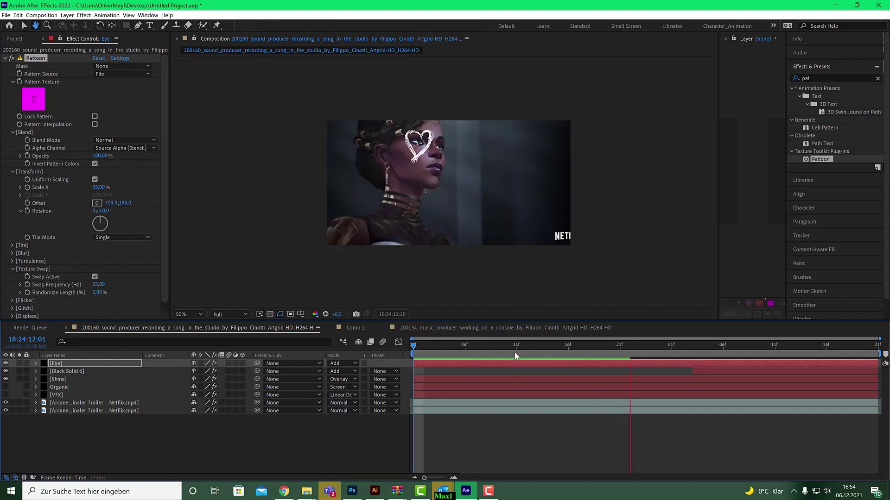
pyautogui.press('space')
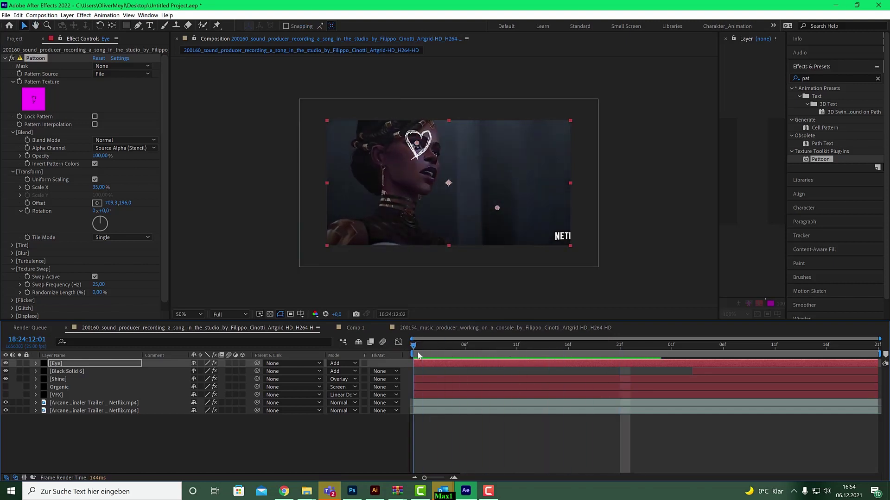
# - Duplicate the Eye layer at 18:24:12:08 and place the copy's heart over the woman's other eye at about 872, 274
pyautogui.moveTo(451, 351); pyautogui.dragTo(489, 352)
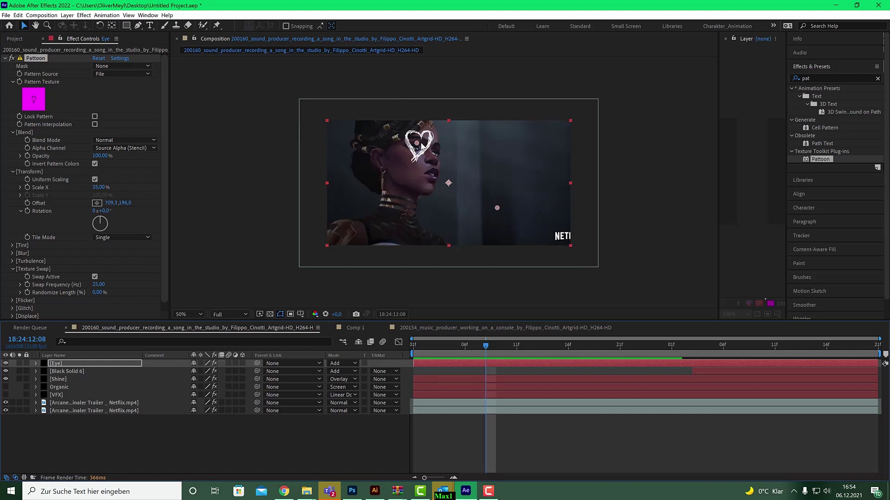
pyautogui.click(53, 364)
pyautogui.hotkey('ctrl', 'd')
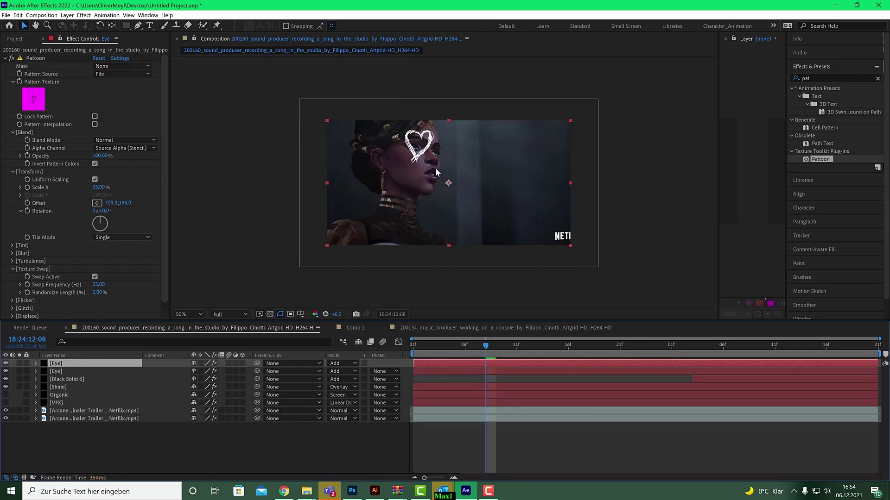
pyautogui.click(97, 203)
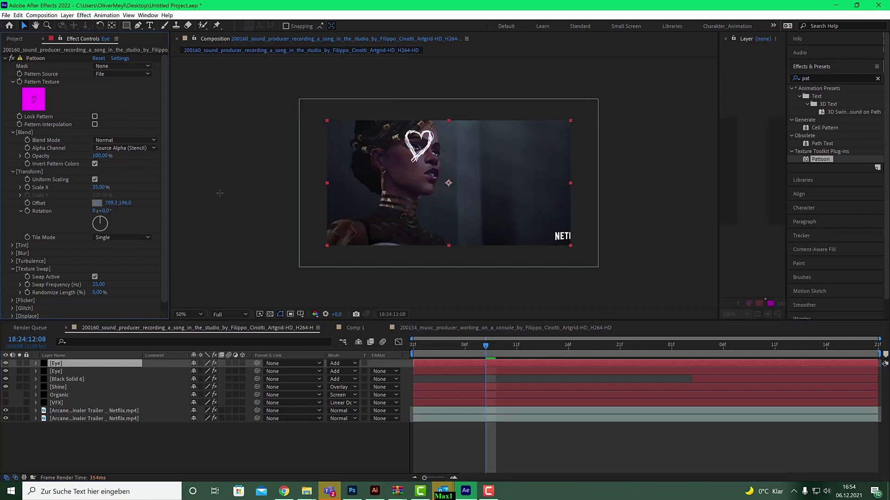
pyautogui.click(497, 208)
pyautogui.click(436, 152)
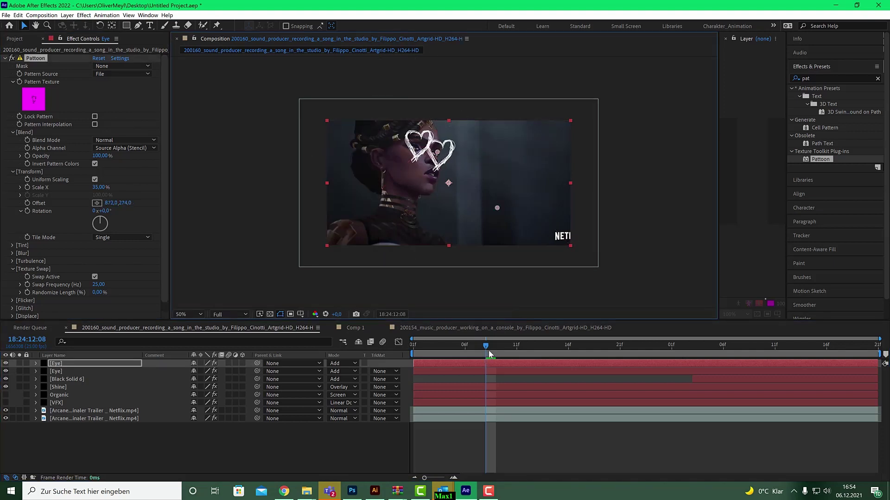
# - Activate Pattoon's flicker on the duplicated Eye layer with a 12 Hz frequency and return to 18:24:12:01
pyautogui.moveTo(485, 345); pyautogui.dragTo(464, 345)
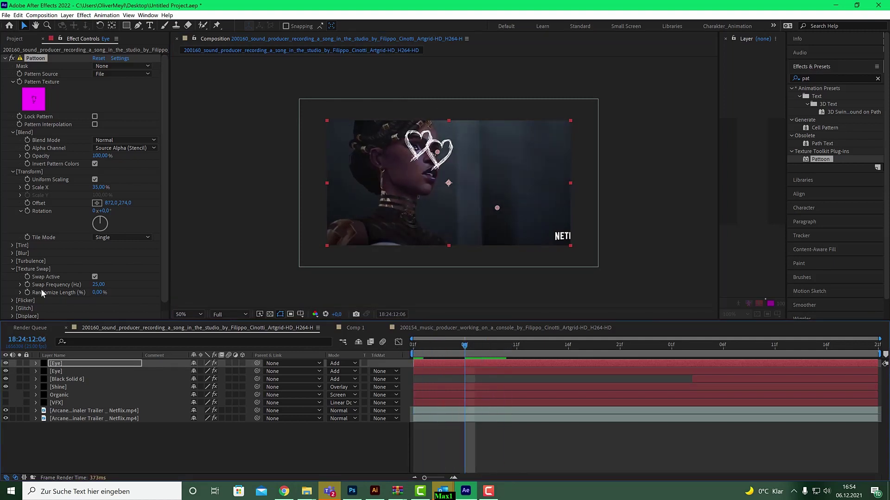
pyautogui.scroll(-1, 44, 297)
pyautogui.click(12, 260)
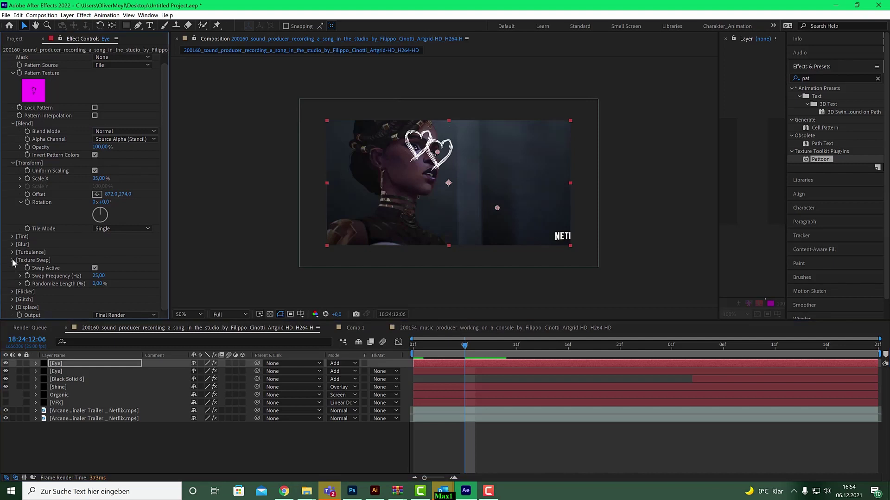
pyautogui.click(12, 277)
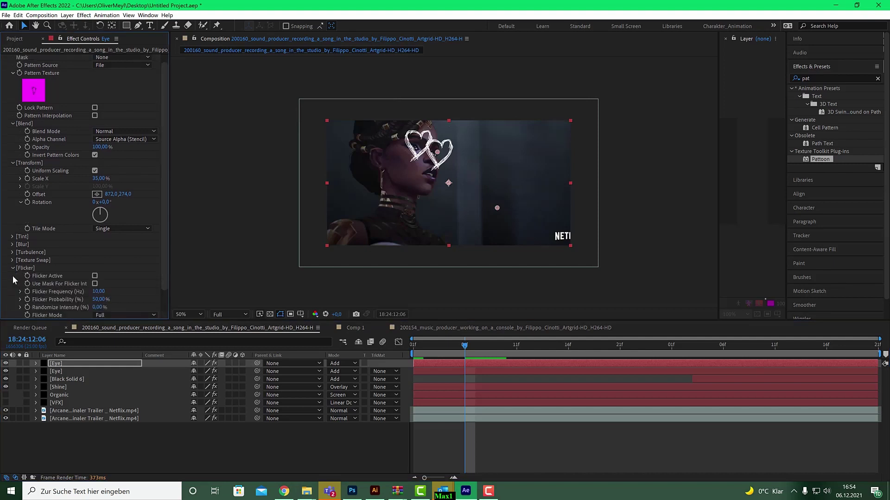
pyautogui.click(95, 276)
pyautogui.click(99, 292)
pyautogui.write('12')
pyautogui.press('Return')
pyautogui.moveTo(450, 346); pyautogui.dragTo(391, 346)
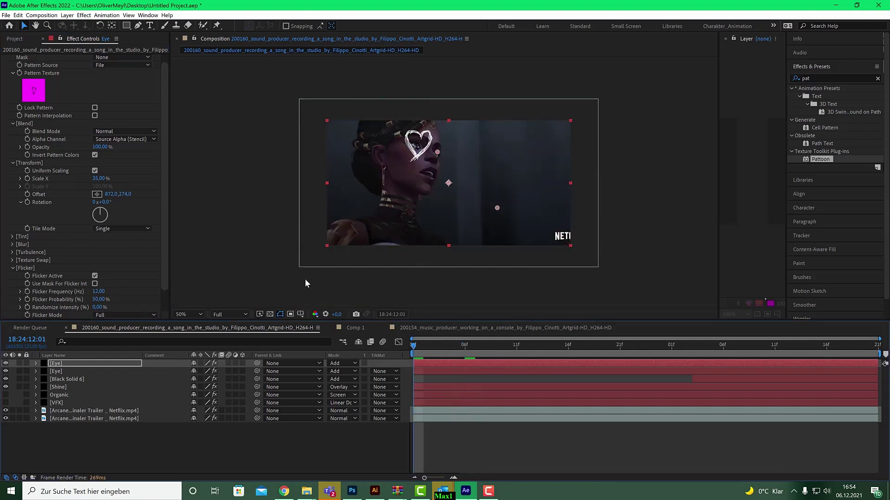
# - Activate Pattoon's flicker on the original Eye layer and set its frequency to 13 Hz
pyautogui.click(63, 373)
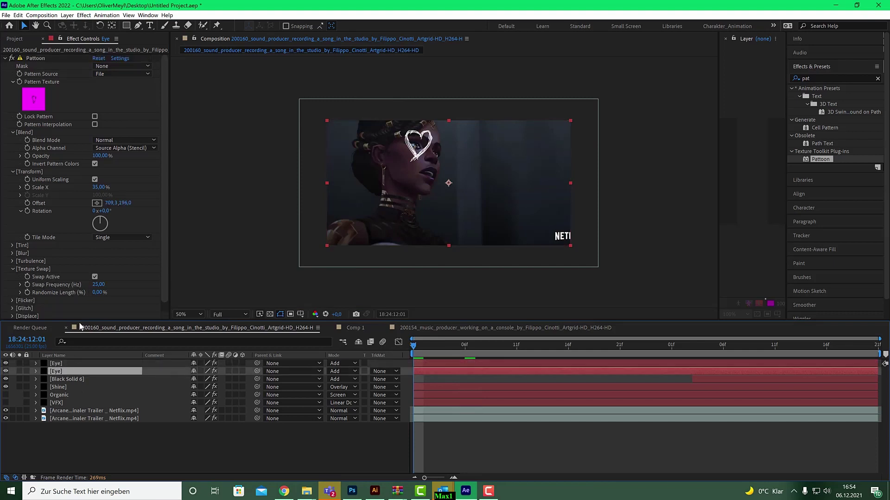
pyautogui.click(12, 300)
pyautogui.scroll(-2, 39, 306)
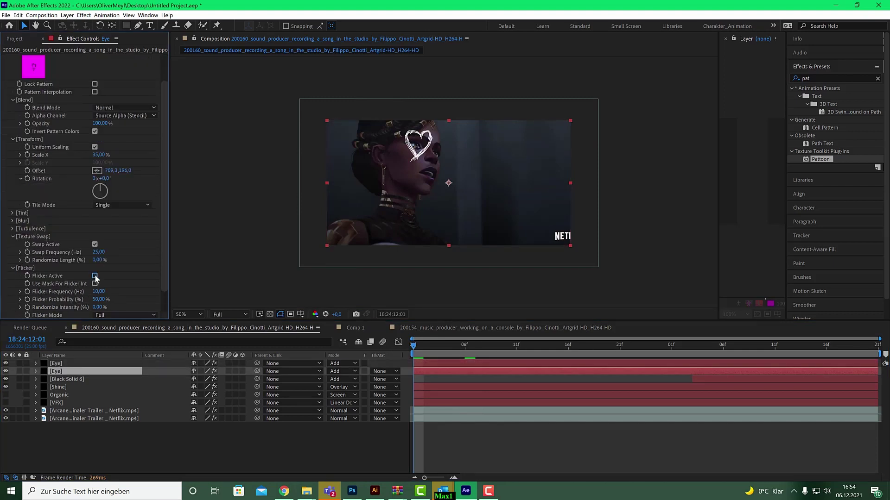
pyautogui.click(95, 284)
pyautogui.click(98, 291)
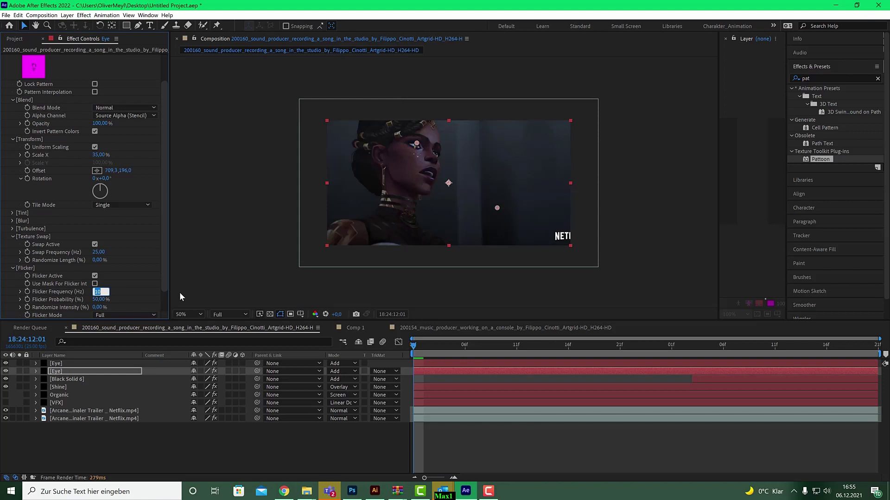
pyautogui.write('13')
pyautogui.press('Return')
# - Preview the composition twice from 18:24:12:01 to check the flickering of both hearts
pyautogui.click(415, 344)
pyautogui.press('space')
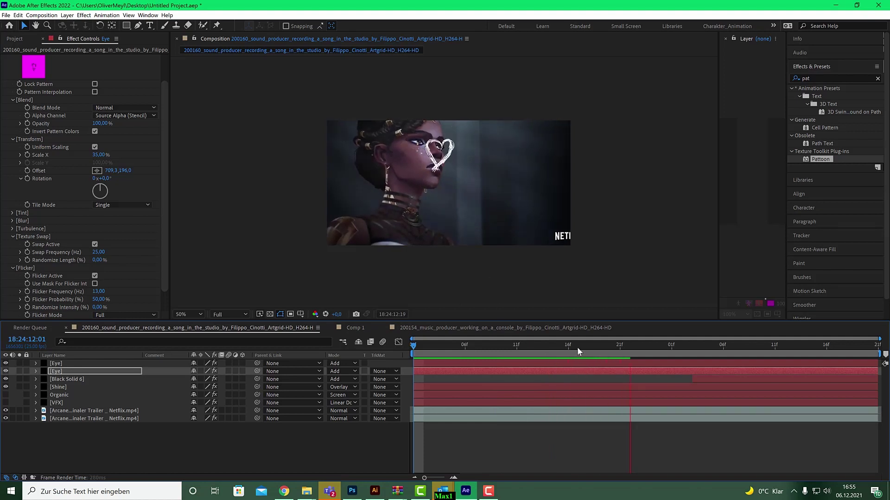
pyautogui.press('space')
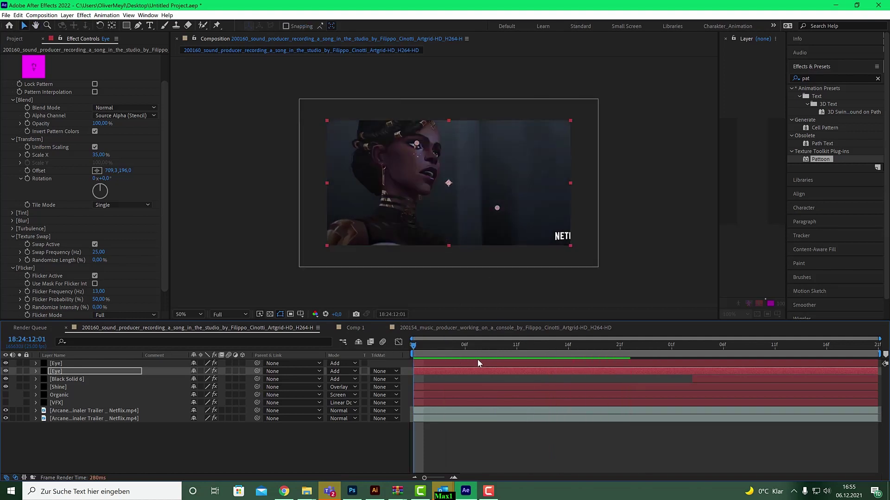
pyautogui.press('space')
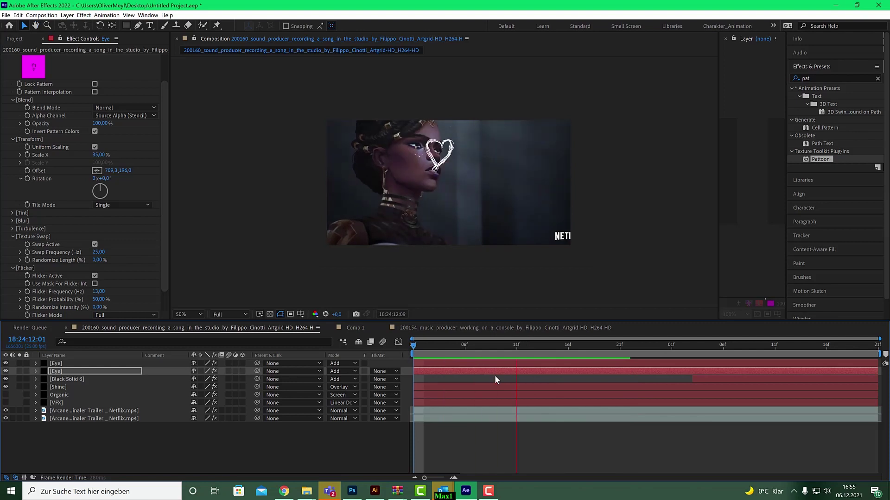
pyautogui.press('space')
# - Go to 18:24:12:03 and move the original Eye layer's heart closer around the eye, to about 667, 230
pyautogui.moveTo(431, 347)
pyautogui.mouseDown()
pyautogui.moveTo(461, 346)
pyautogui.moveTo(438, 346)
pyautogui.mouseUp()
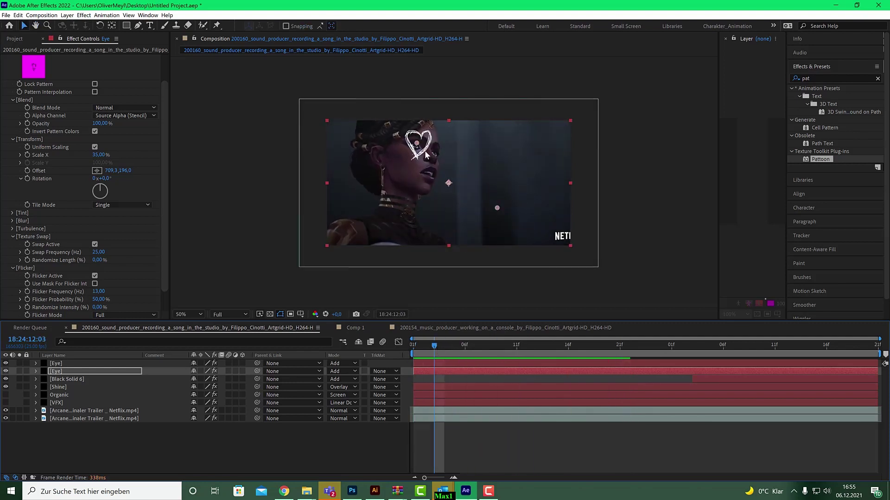
pyautogui.moveTo(418, 145); pyautogui.dragTo(398, 171)
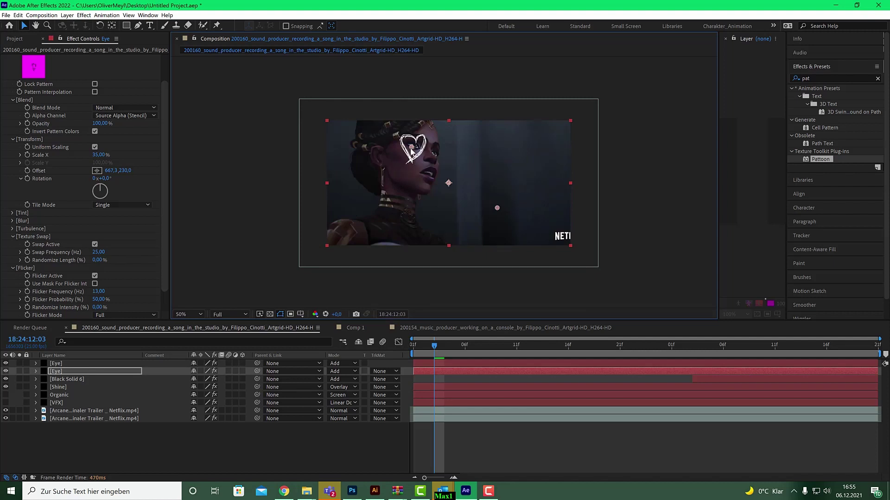
pyautogui.press('.')
pyautogui.press('.')
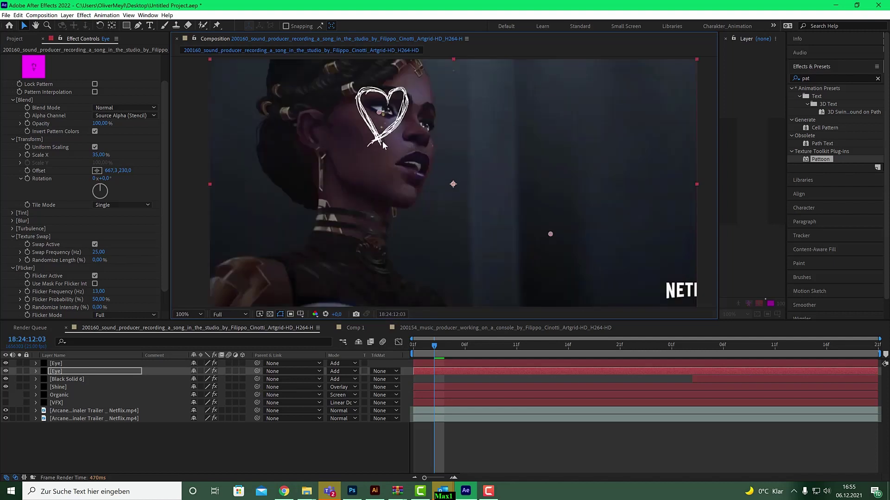